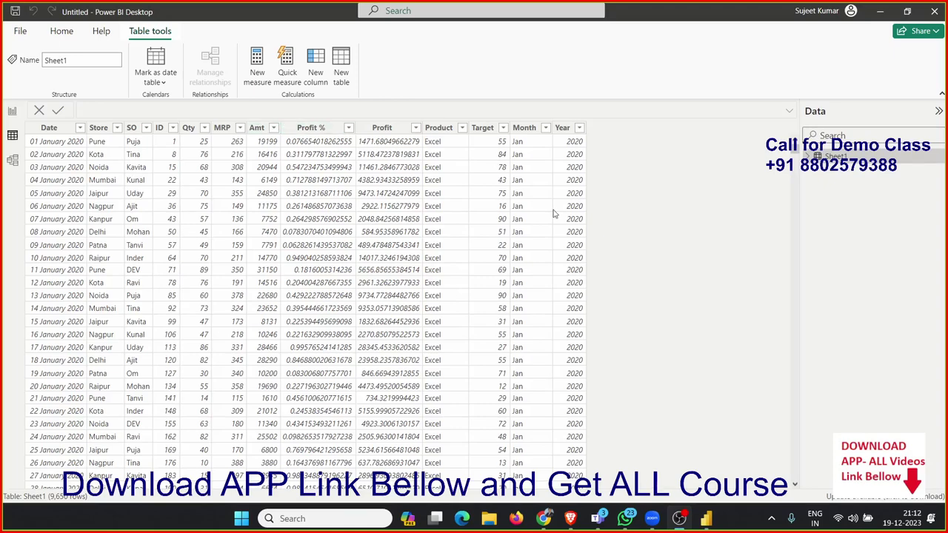
- Inspect the type and summarization of the Year, Product, Qty, Target, Store and SO columns
click(567, 226)
click(445, 231)
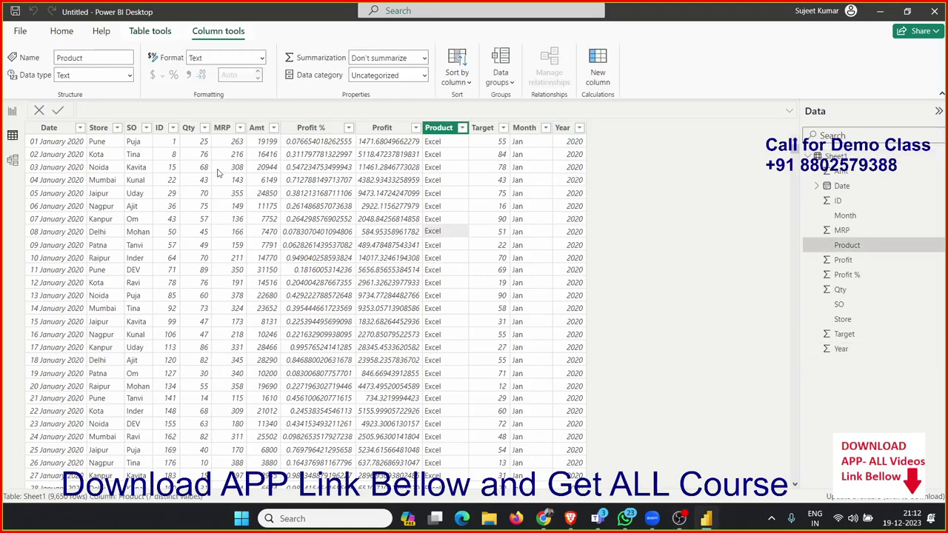
click(204, 169)
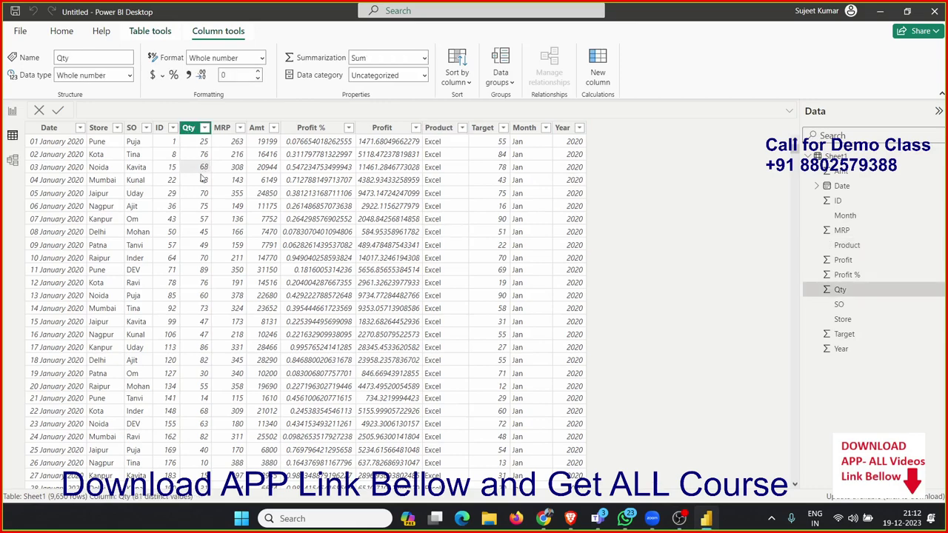
click(500, 151)
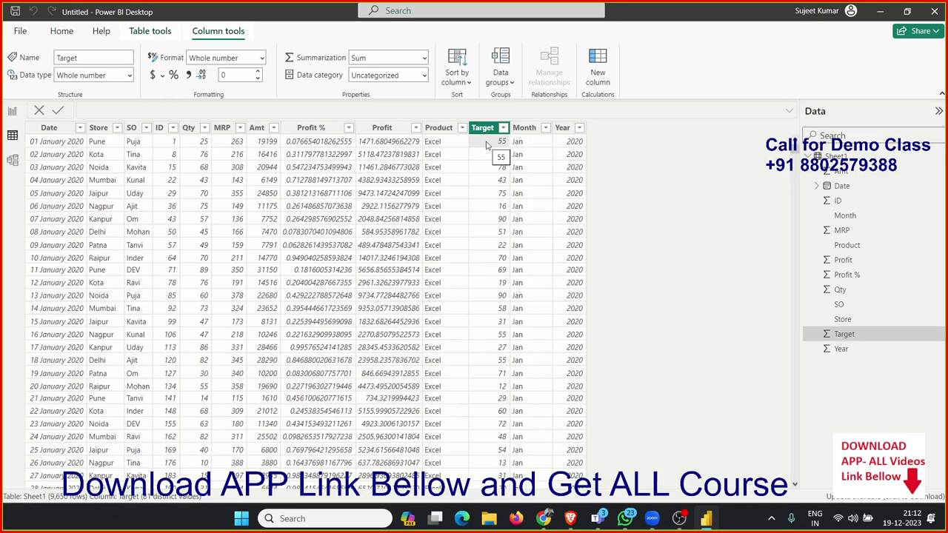
click(98, 128)
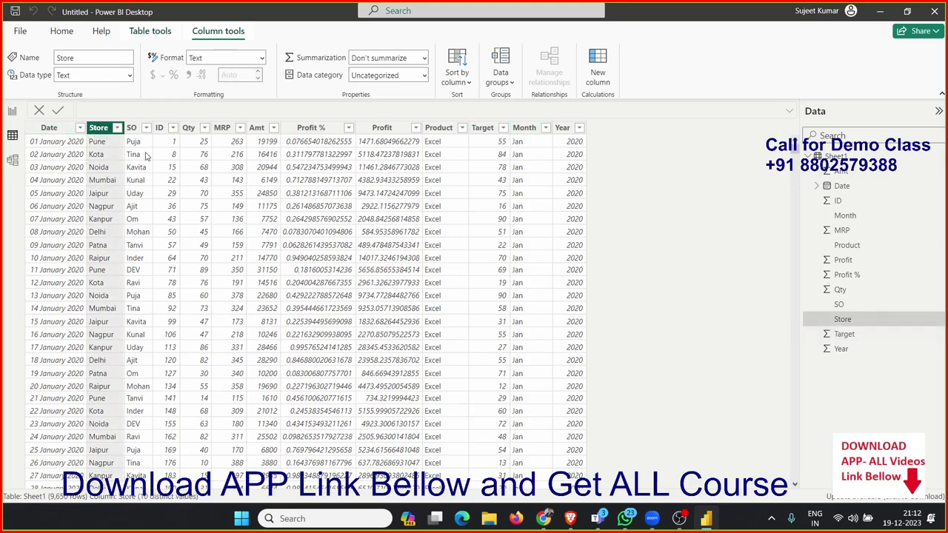
click(132, 128)
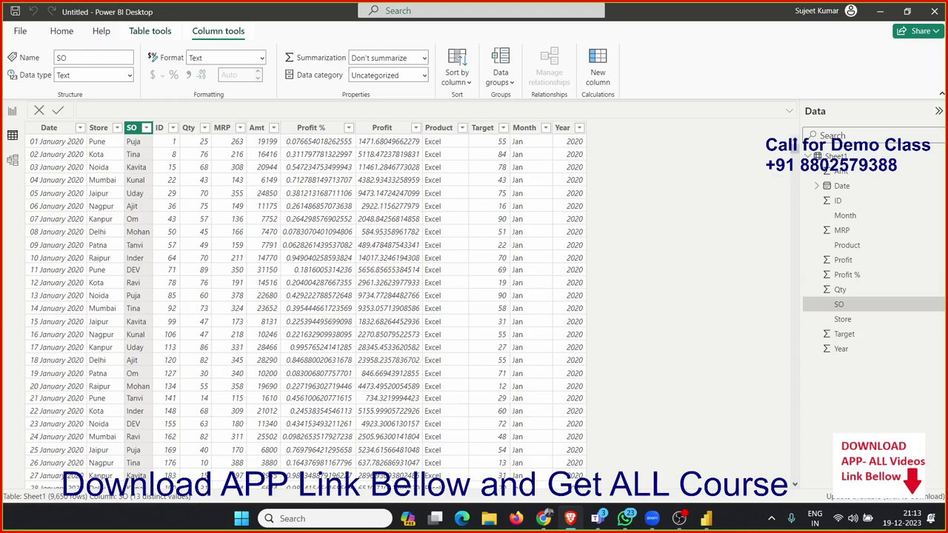
click(581, 168)
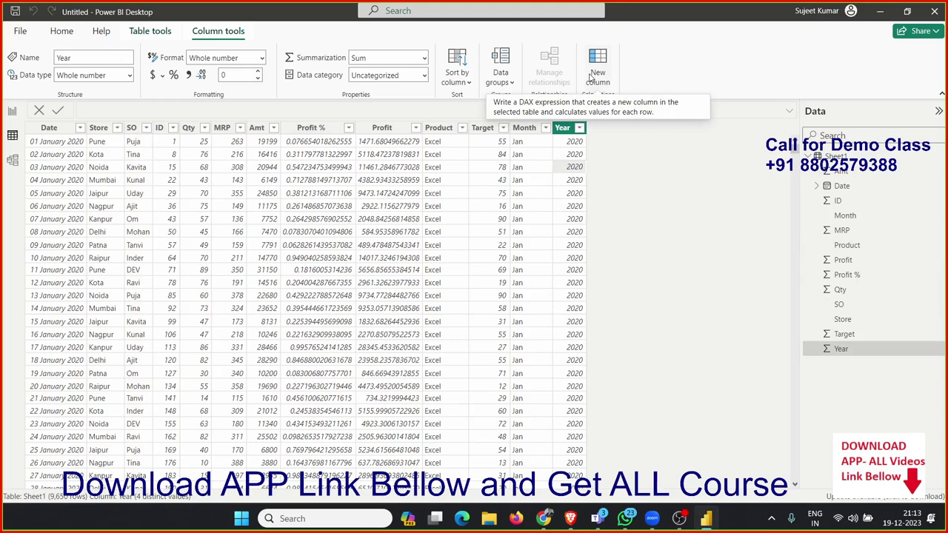
click(582, 232)
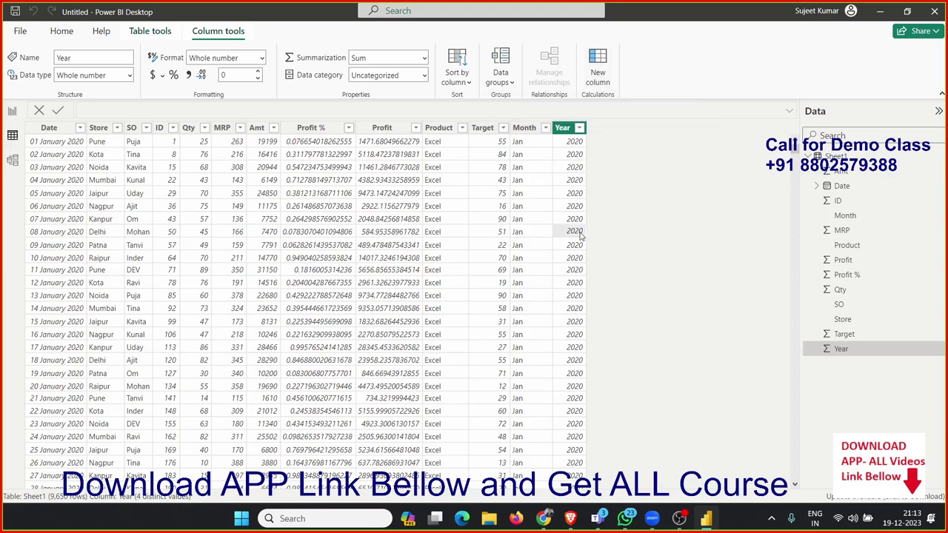
- Create a new calculated column named INC and start an IF function in its formula
click(609, 85)
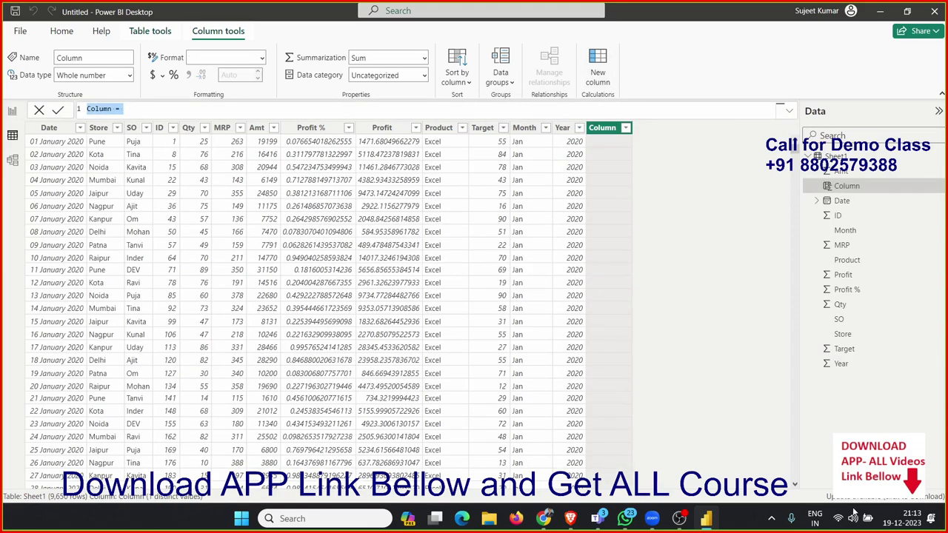
double_click(98, 109)
text(IN)
text(C)
click(125, 111)
text(if)
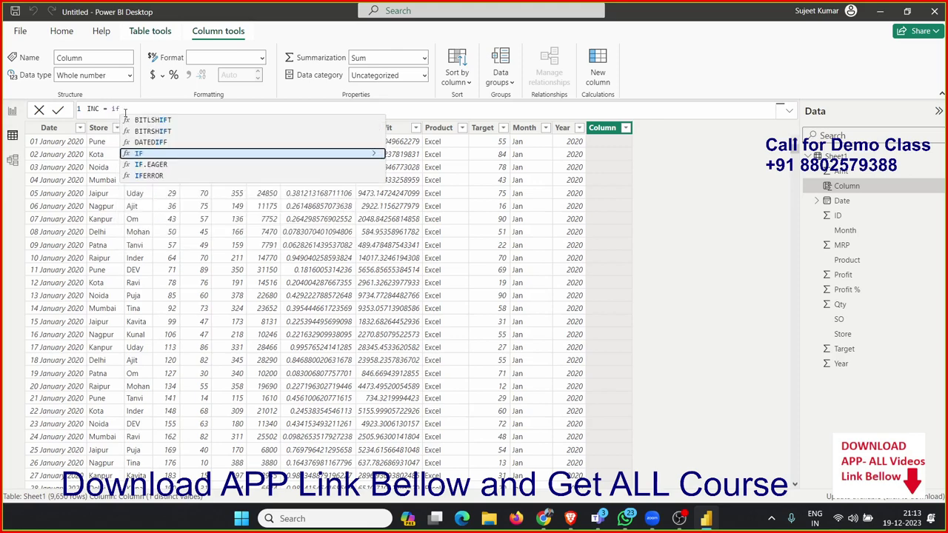
key(Tab)
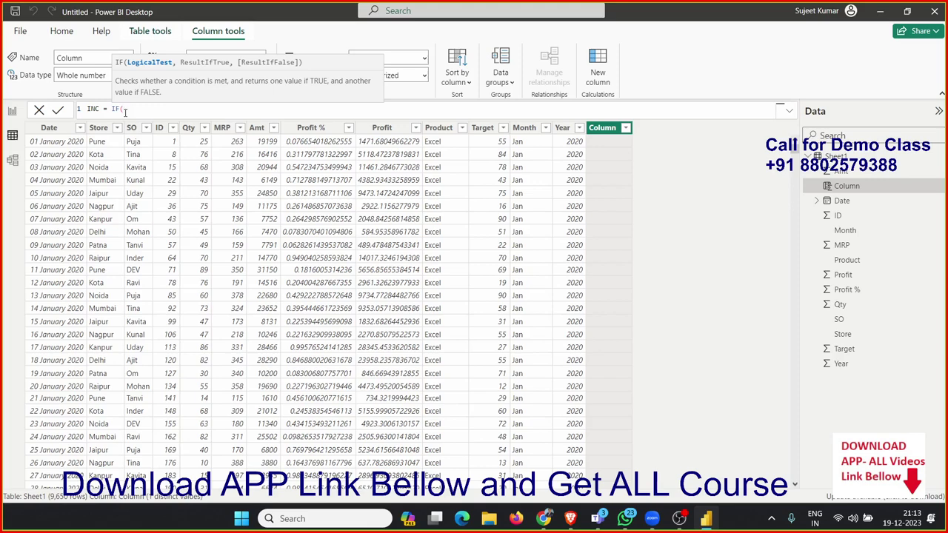
- Build the IF condition from Sheet1[Target]+Sheet1[Qty] followed by a > comparison
key(BackSpace)
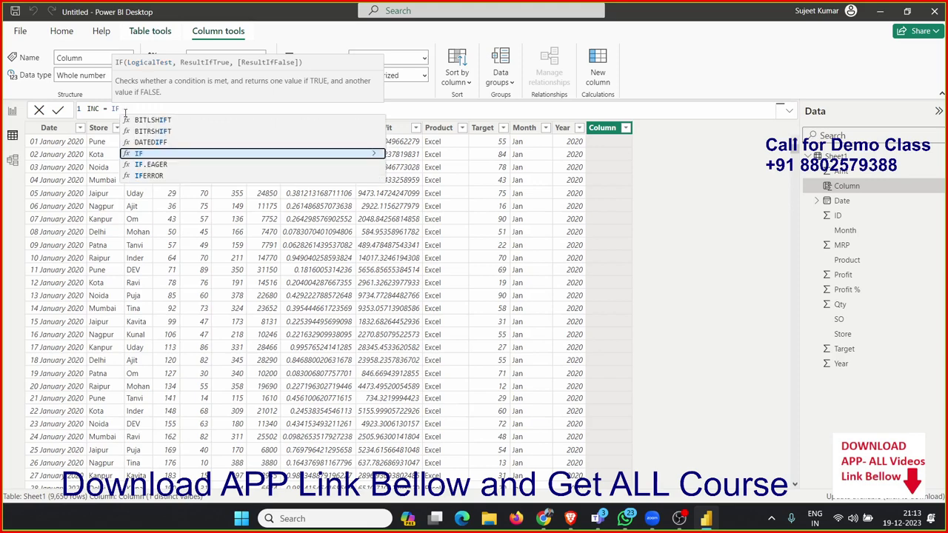
text(()
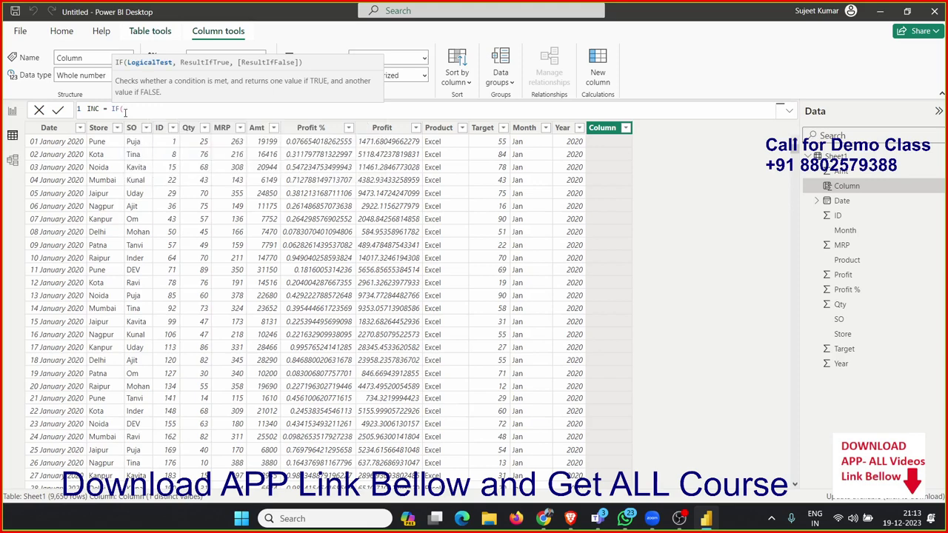
text(sa)
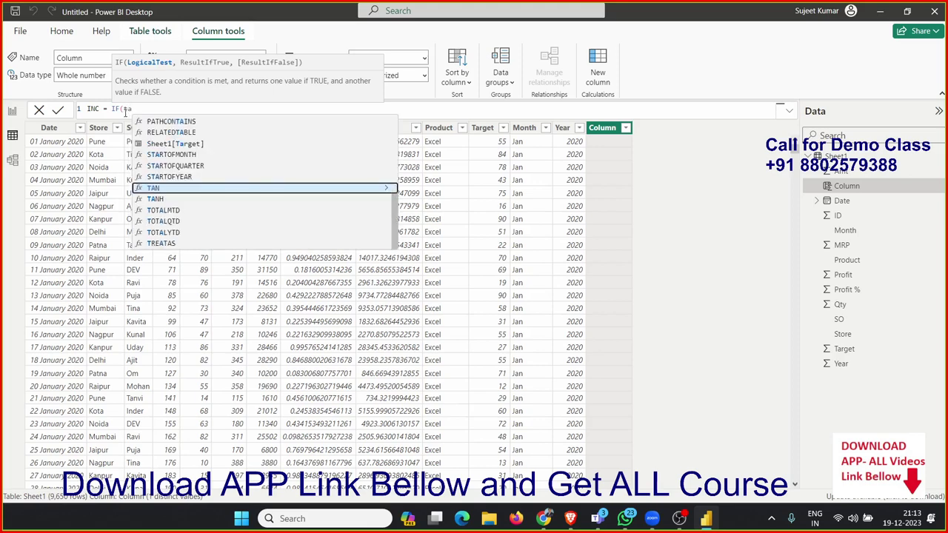
key(Up)
key(Up)
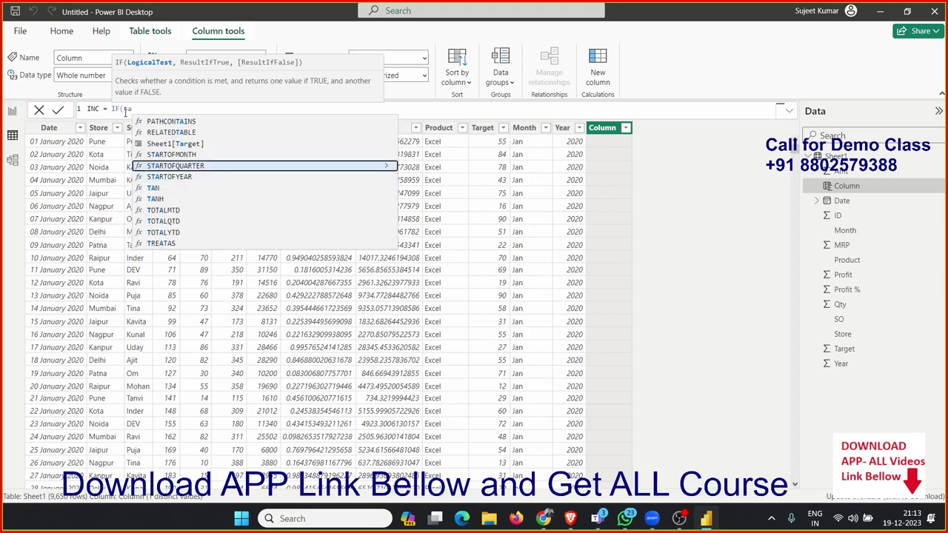
key(Up)
key(Up)
key(Tab)
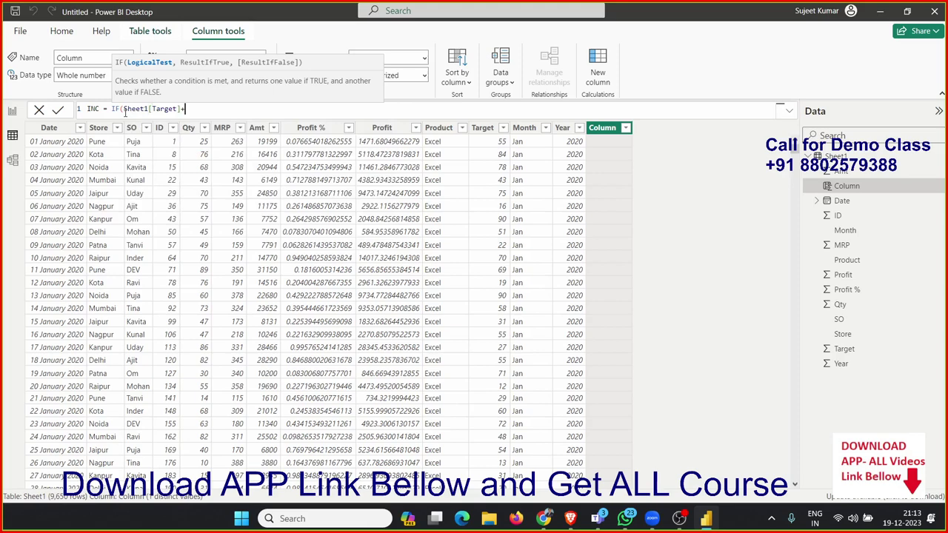
text(+q)
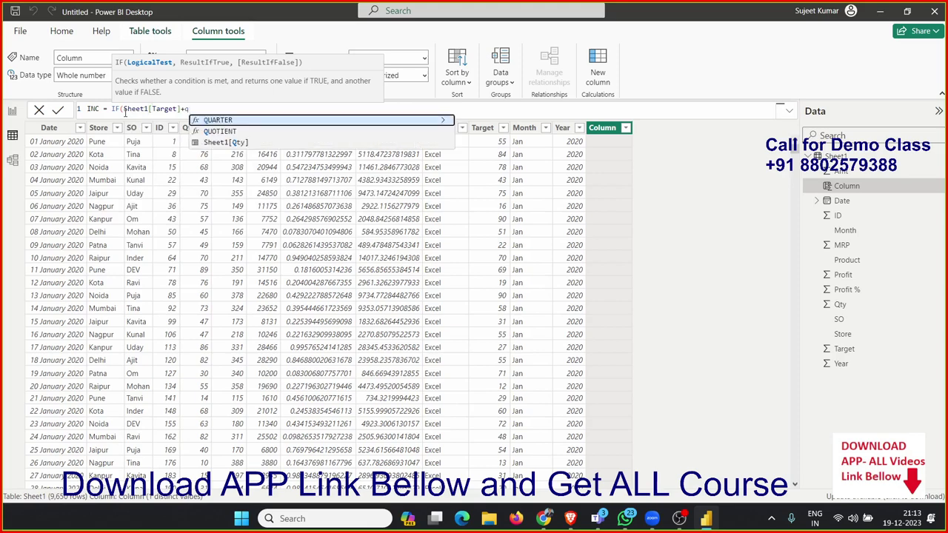
text(ty)
key(Tab)
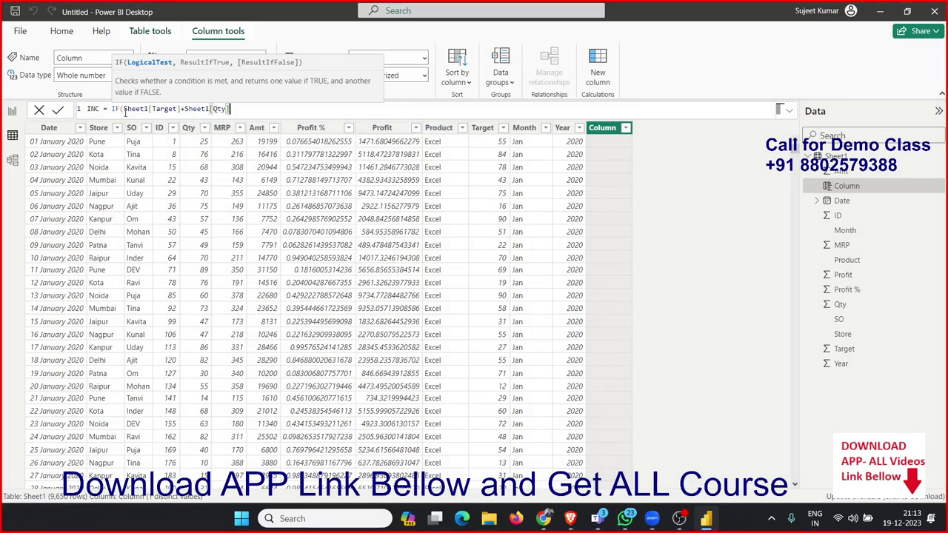
text(>)
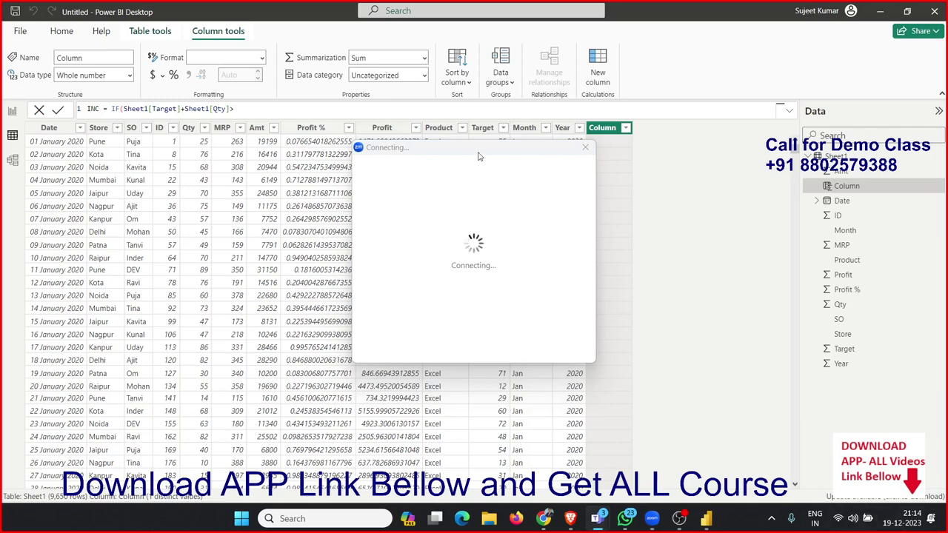
- Bring up the Zoom meeting from the system tray, maximise it, and share the Power BI Desktop window
click(771, 518)
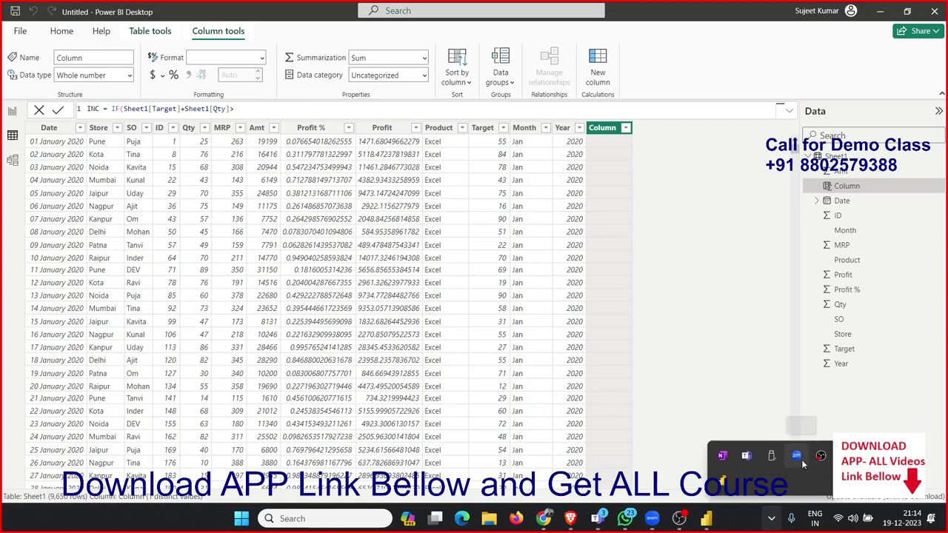
click(821, 524)
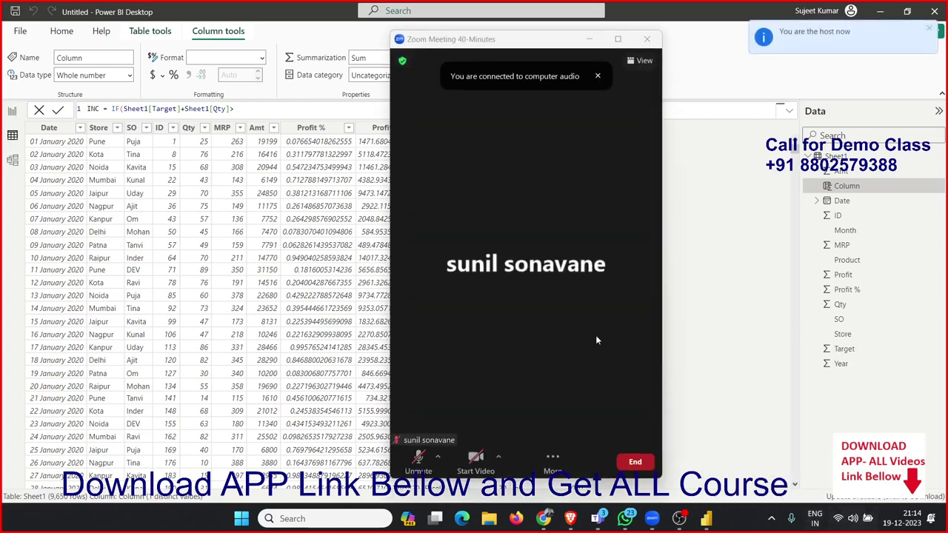
click(618, 39)
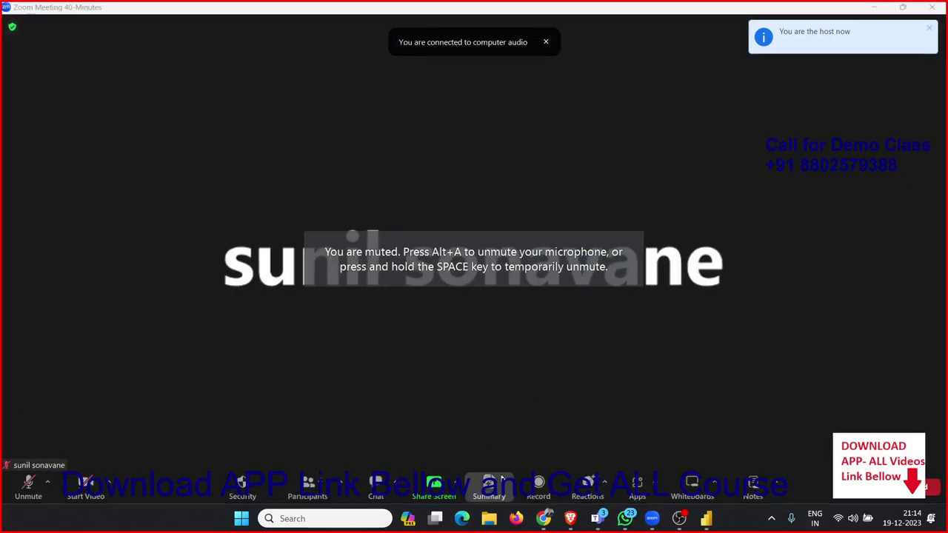
click(454, 484)
click(725, 425)
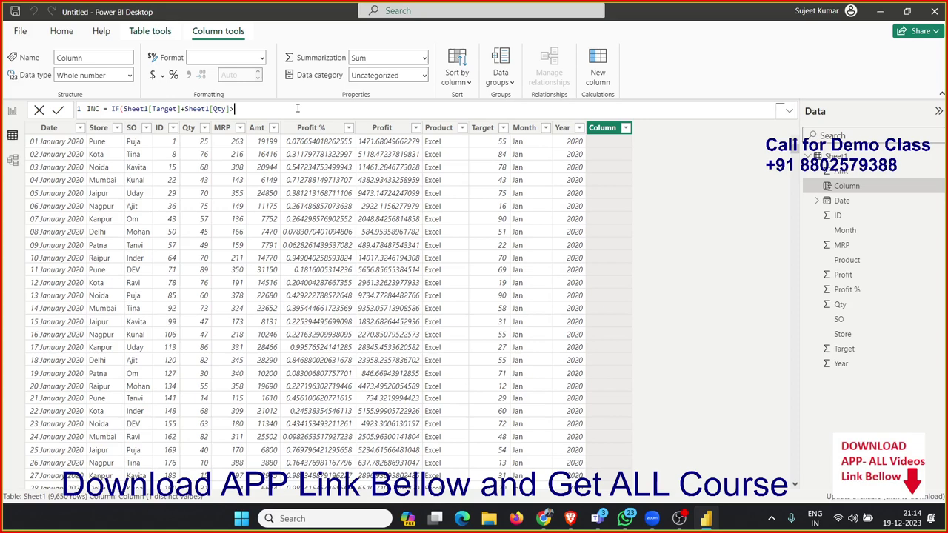
- Finish the formula as INC = IF(Sheet1[Target]+Sheet1[Qty]<0,500,0) and commit it
key(BackSpace)
text(<)
text(0)
text(,500)
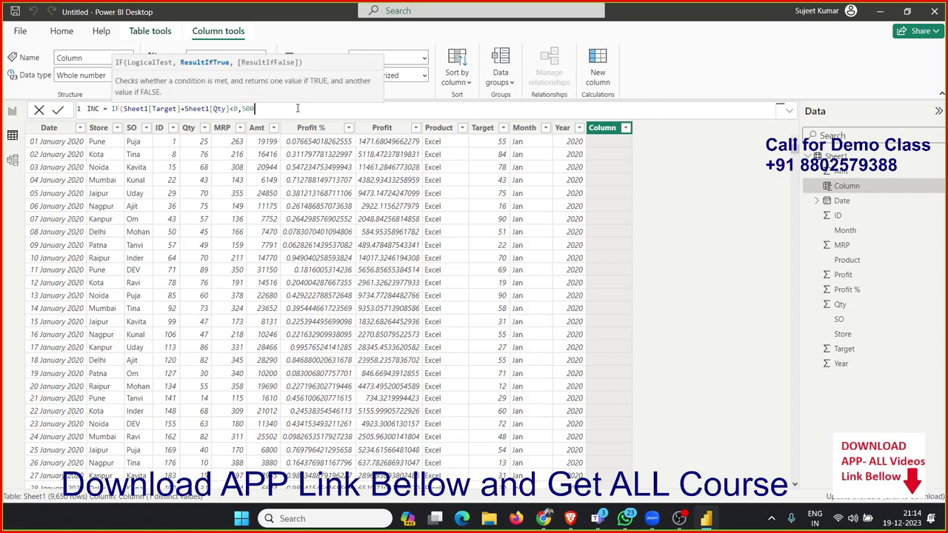
text(,0)
text())
key(Return)
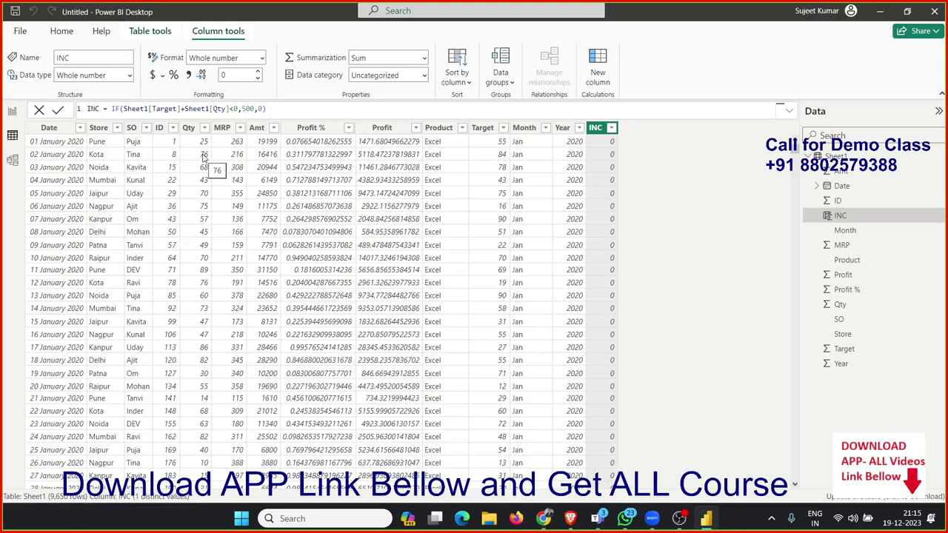
click(204, 156)
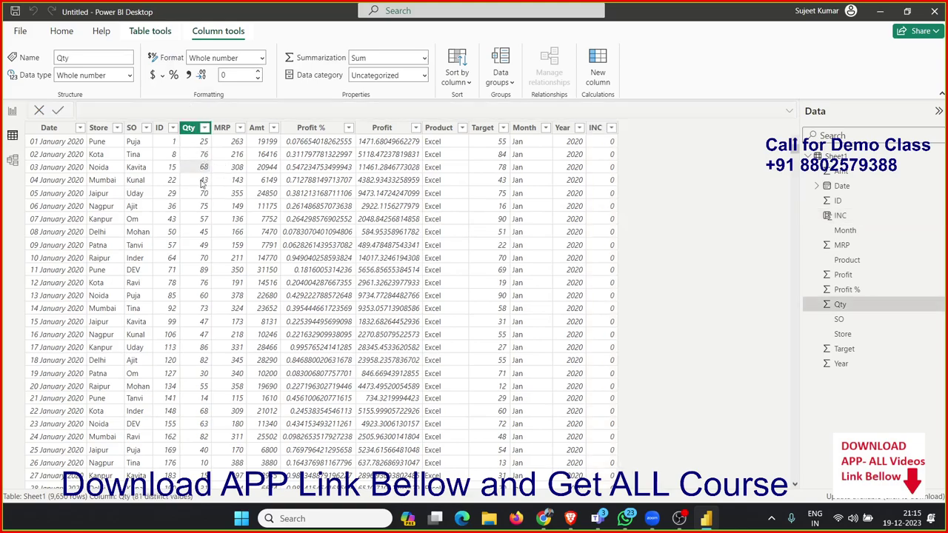
- Scroll through the table and check the INC column's sort and filter options
scroll(537, 344, down, 10)
scroll(537, 344, down, 10)
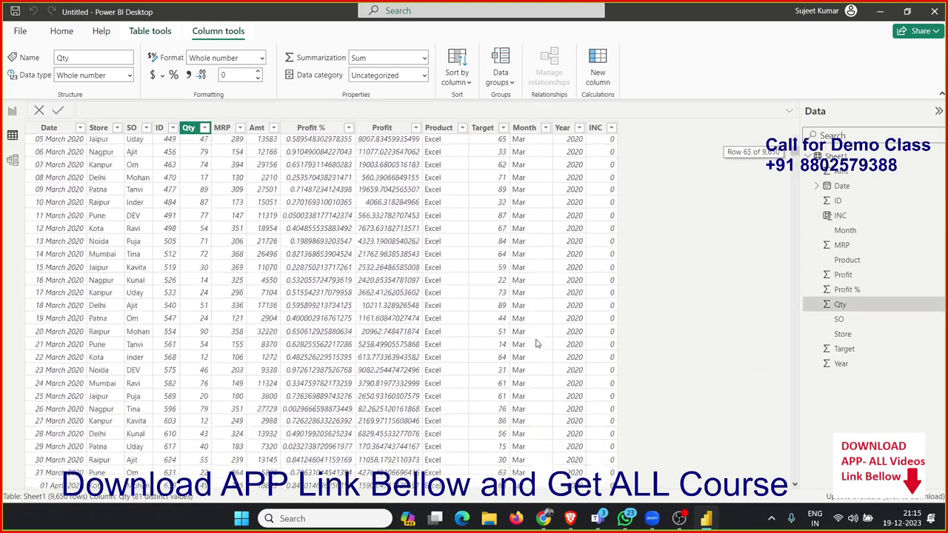
scroll(537, 344, down, 9)
scroll(555, 296, down, 9)
scroll(585, 237, down, 9)
scroll(609, 176, down, 9)
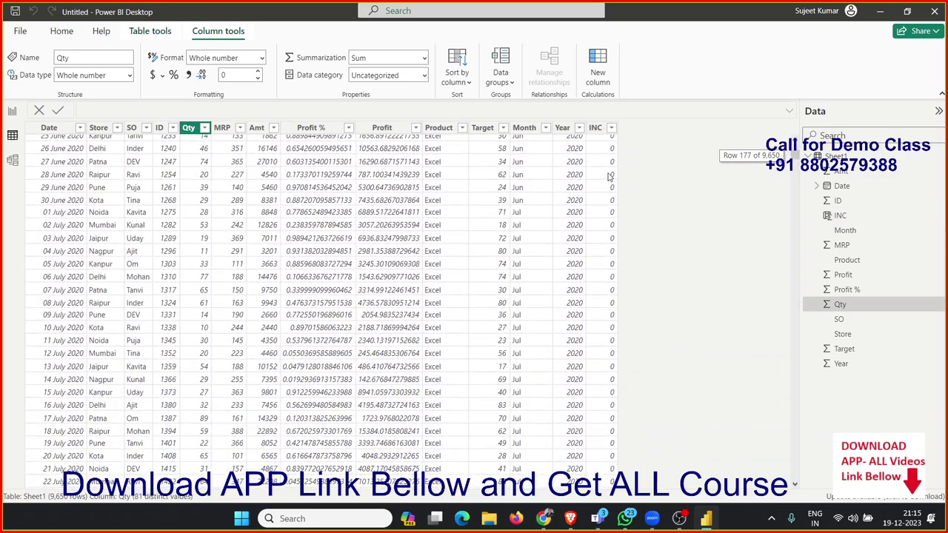
click(612, 128)
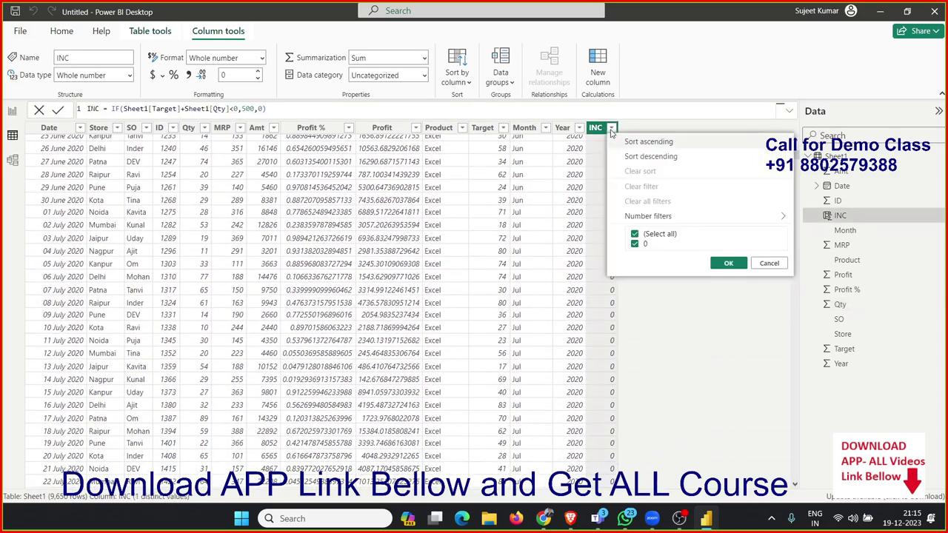
click(576, 259)
scroll(572, 271, up, 9)
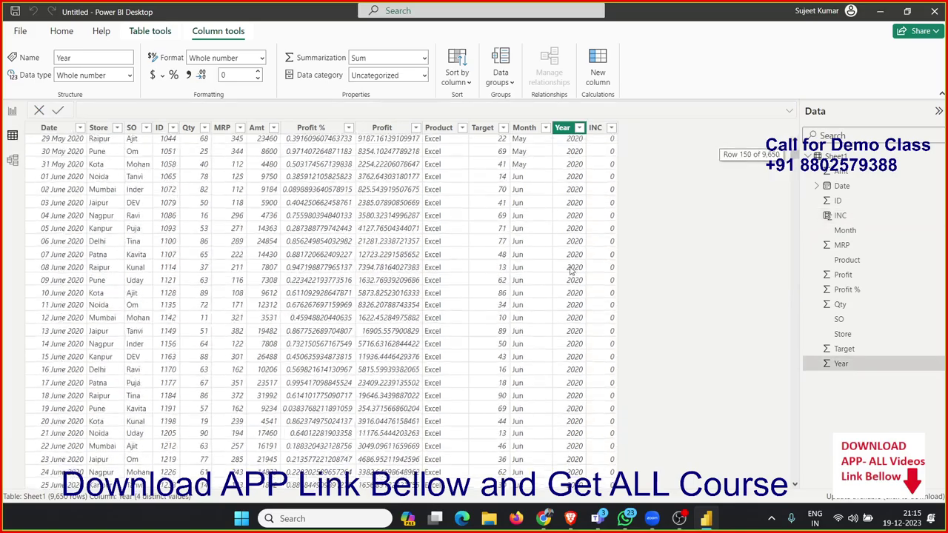
scroll(571, 271, up, 10)
scroll(572, 271, up, 10)
scroll(571, 271, up, 10)
scroll(571, 271, up, 10)
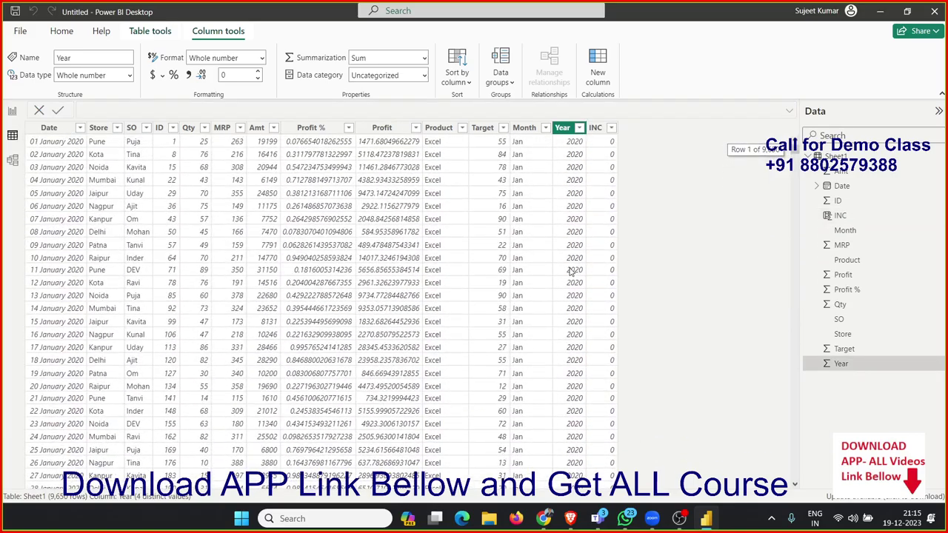
- Review the Qty and Target columns, then select INC's existing IF formula for replacement
click(198, 185)
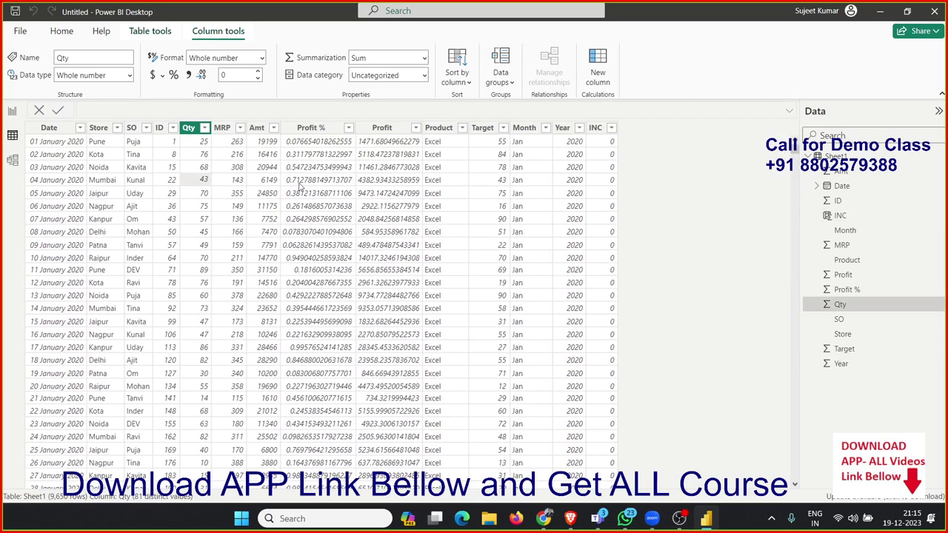
click(499, 187)
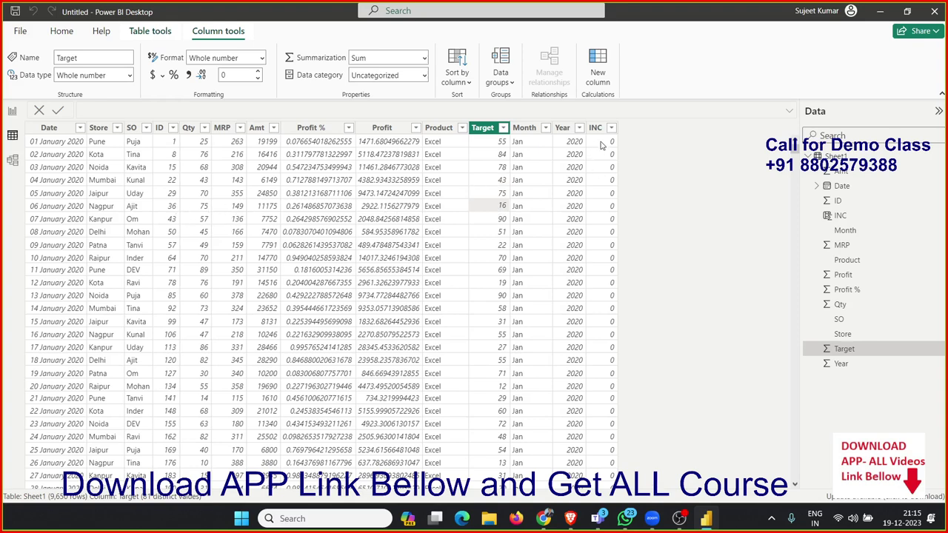
click(597, 127)
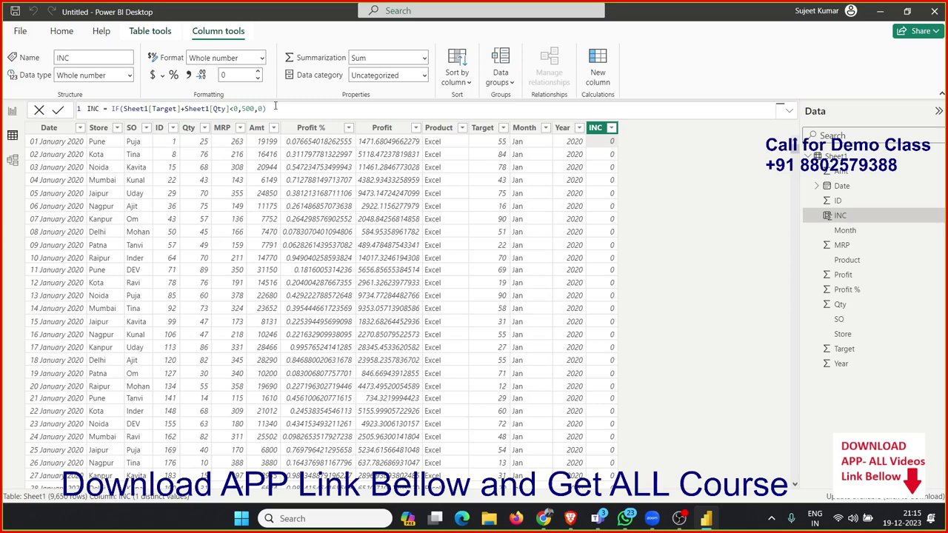
drag(271, 109, 112, 108)
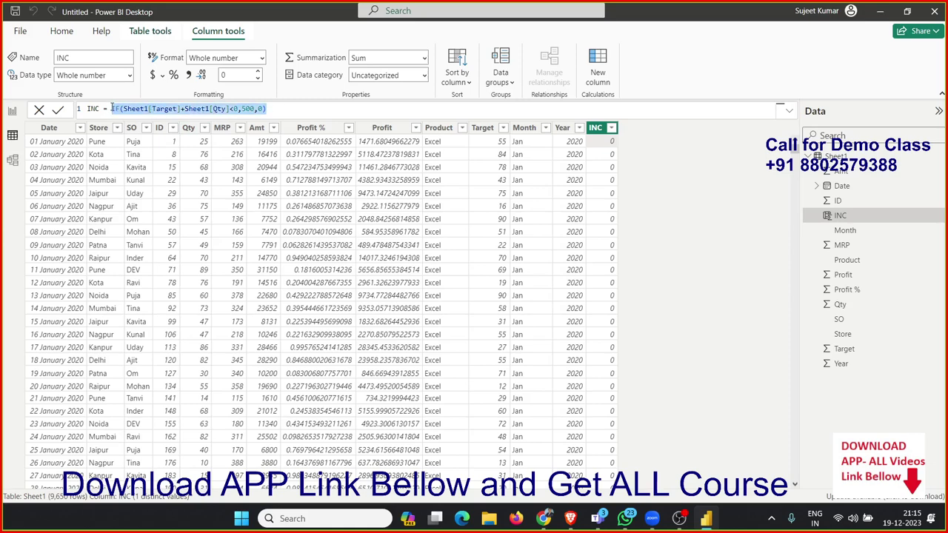
- Rewrite the INC expression as Sheet1[Target]-Sheet1[Qty] and commit it
text(tar)
key(Tab)
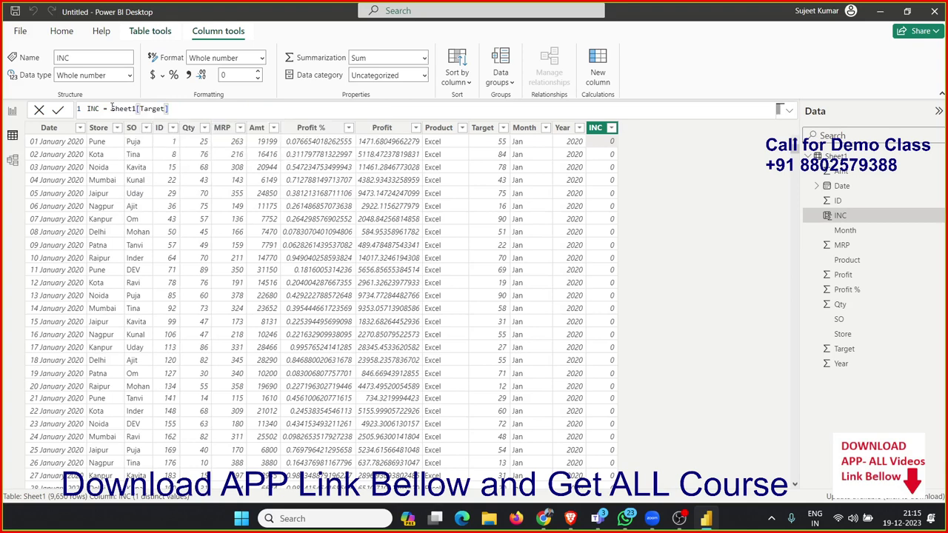
text(-)
text(Qty)
key(Tab)
key(Return)
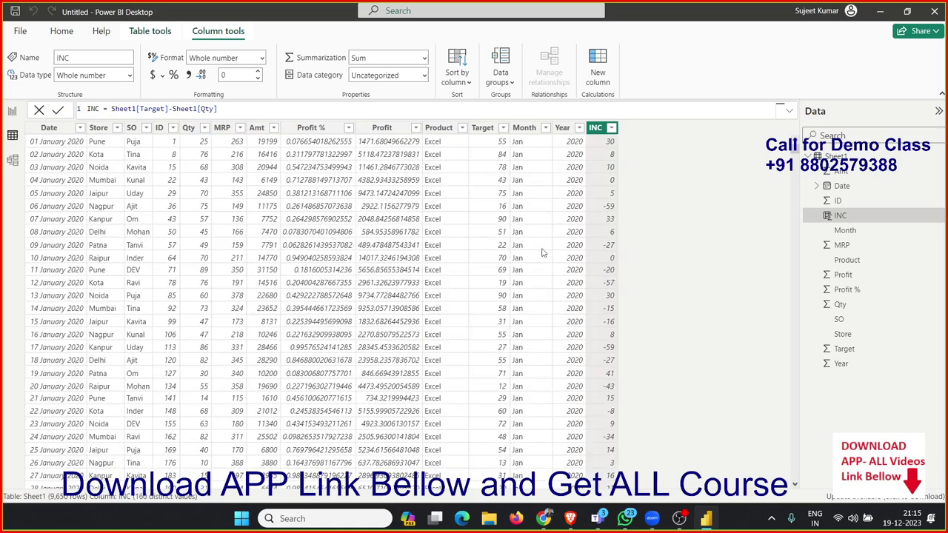
click(611, 209)
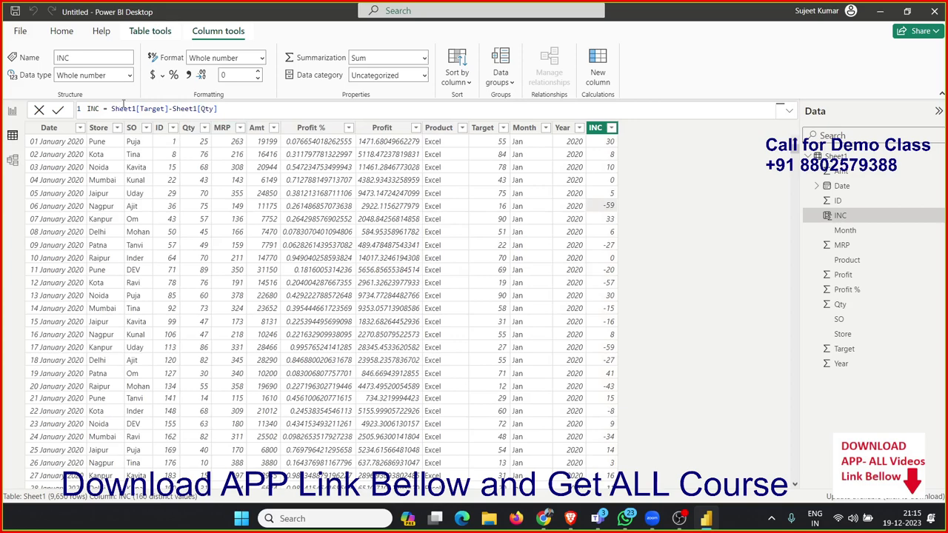
- Wrap it as IF((Sheet1[Target]-Sheet1[Qty])<0,500,0), commit, and go to the report page
double_click(115, 108)
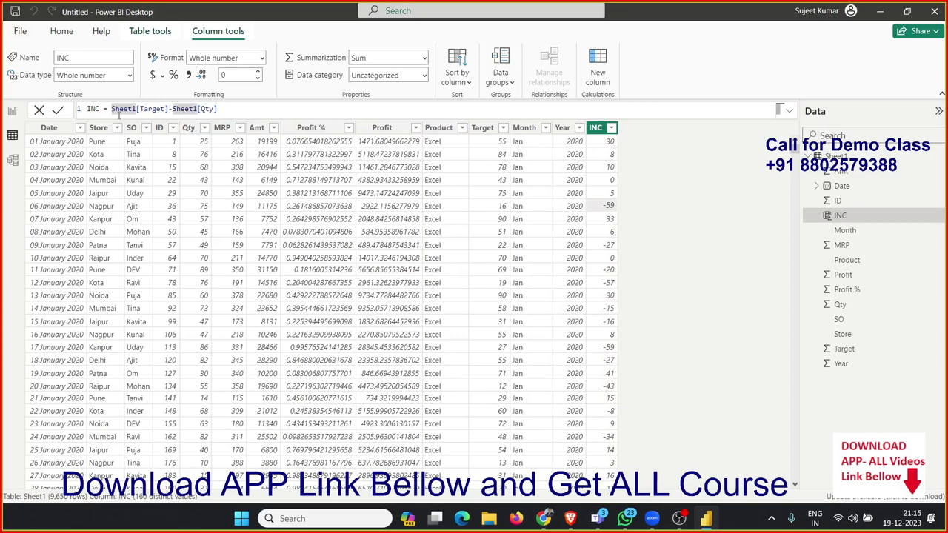
key(Left)
text(IF(()
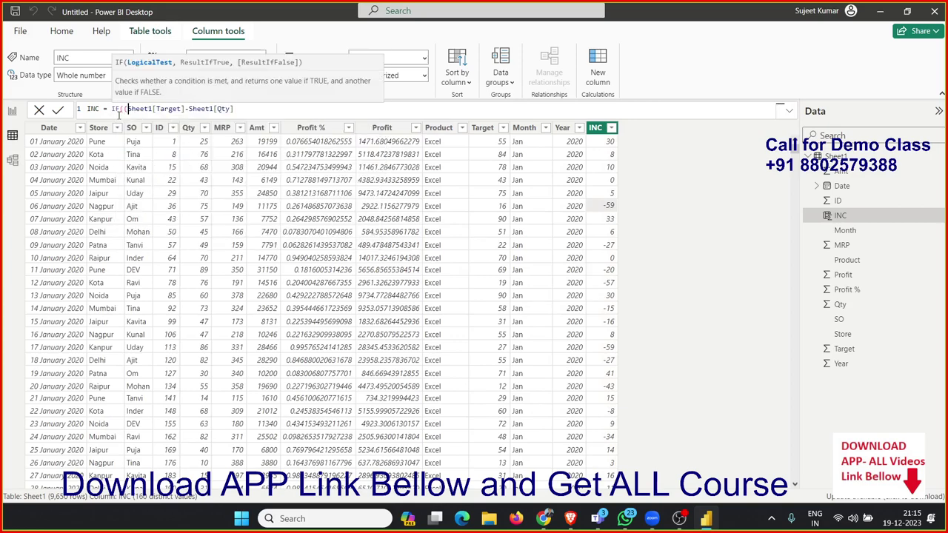
click(249, 107)
text())
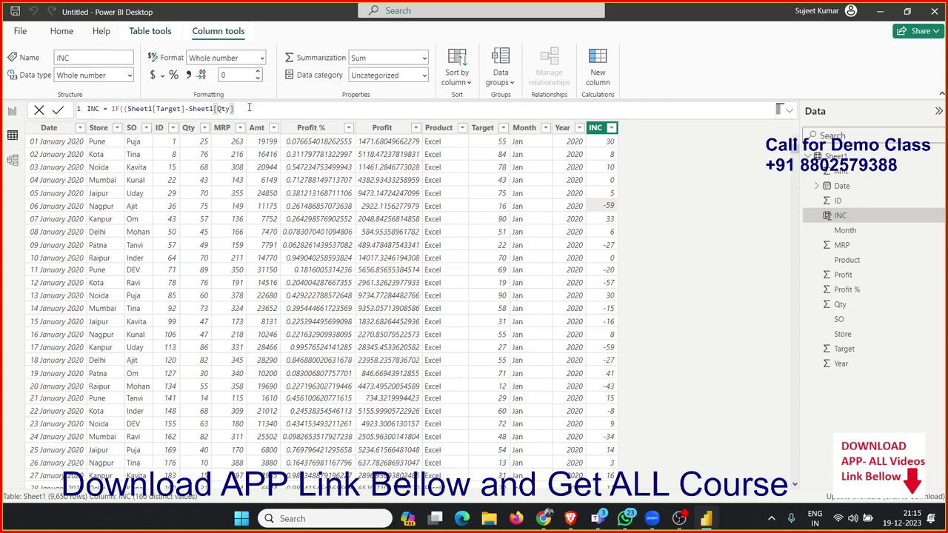
text()<)
text(500)
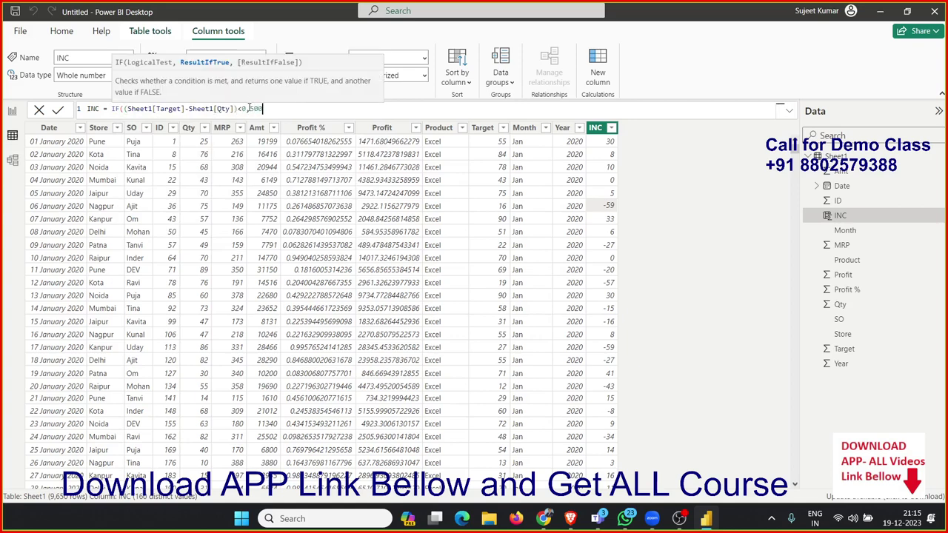
text(,0)
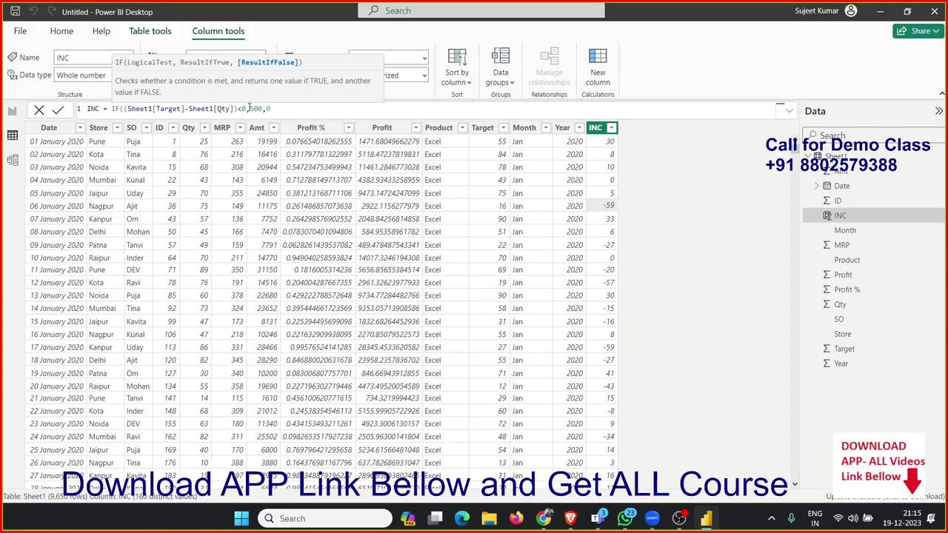
text())
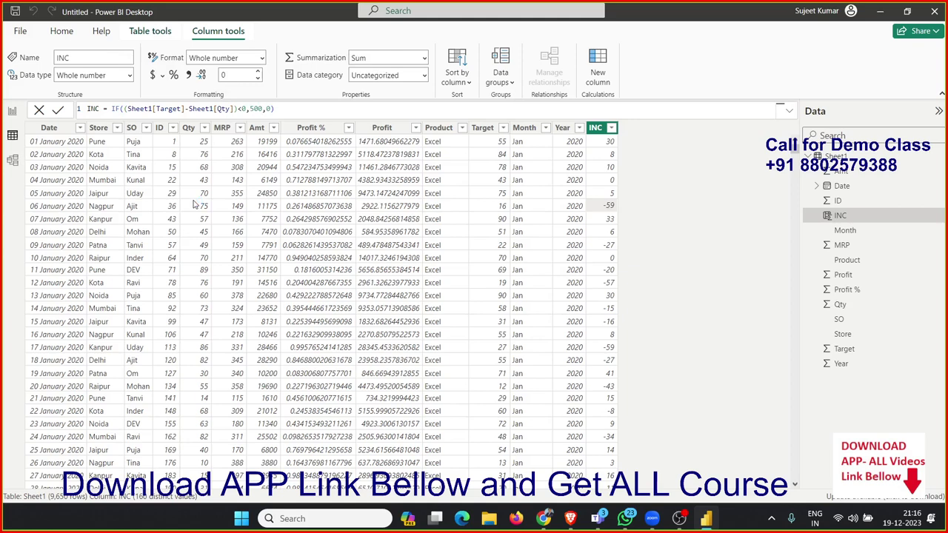
key(Return)
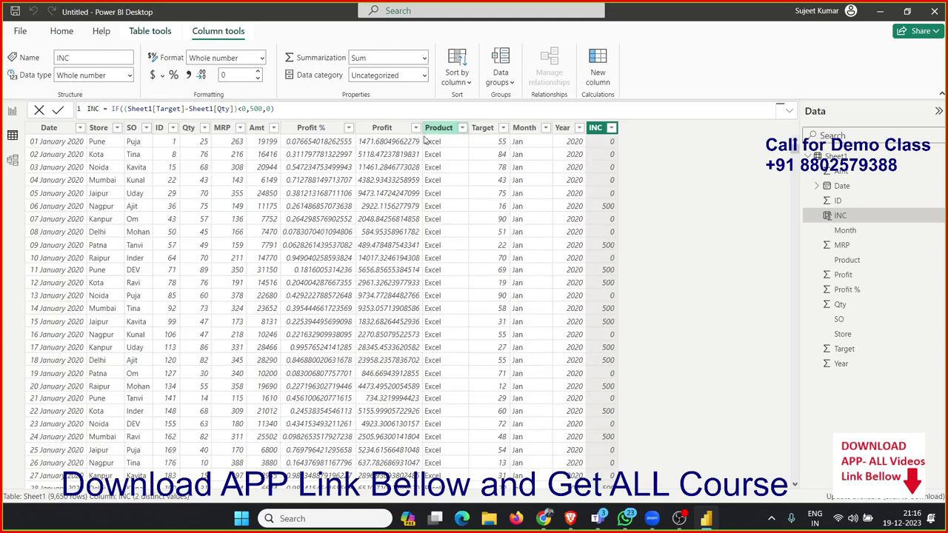
drag(206, 109, 254, 109)
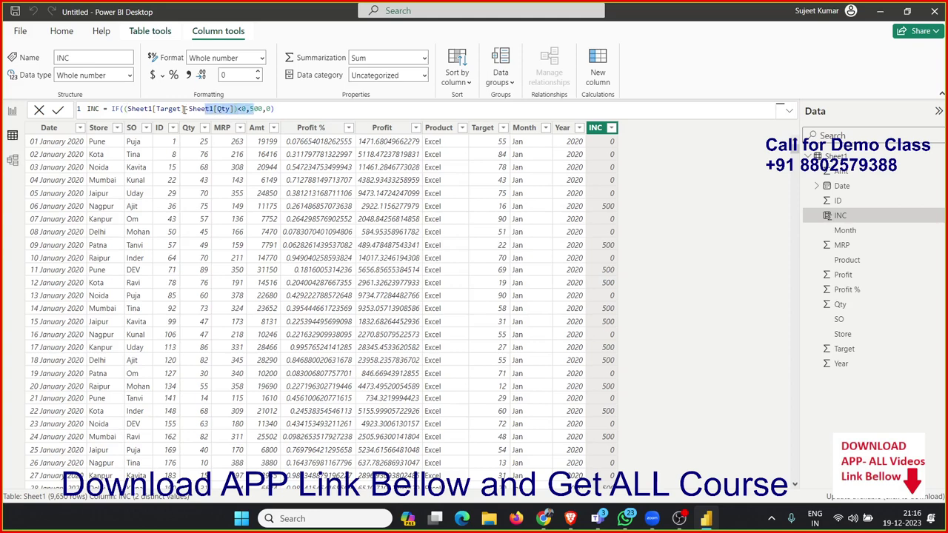
click(146, 109)
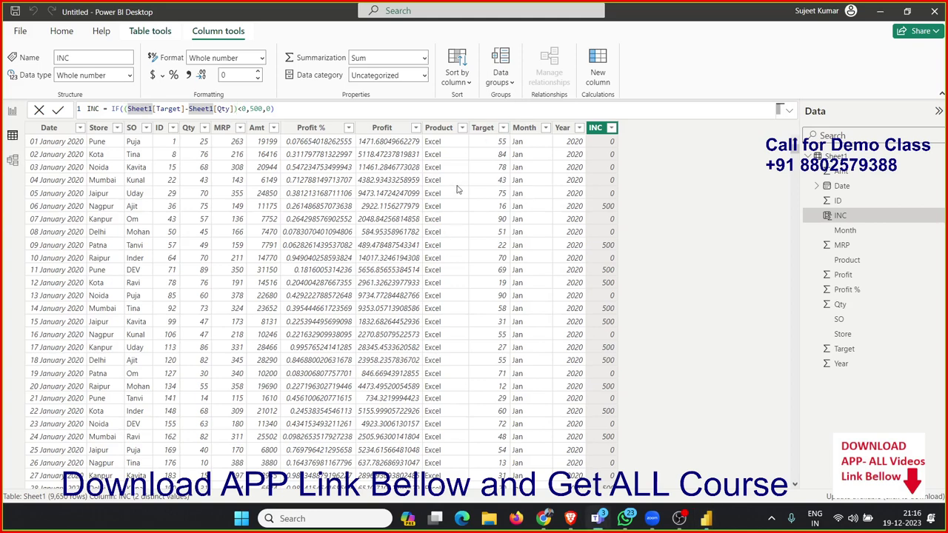
click(13, 111)
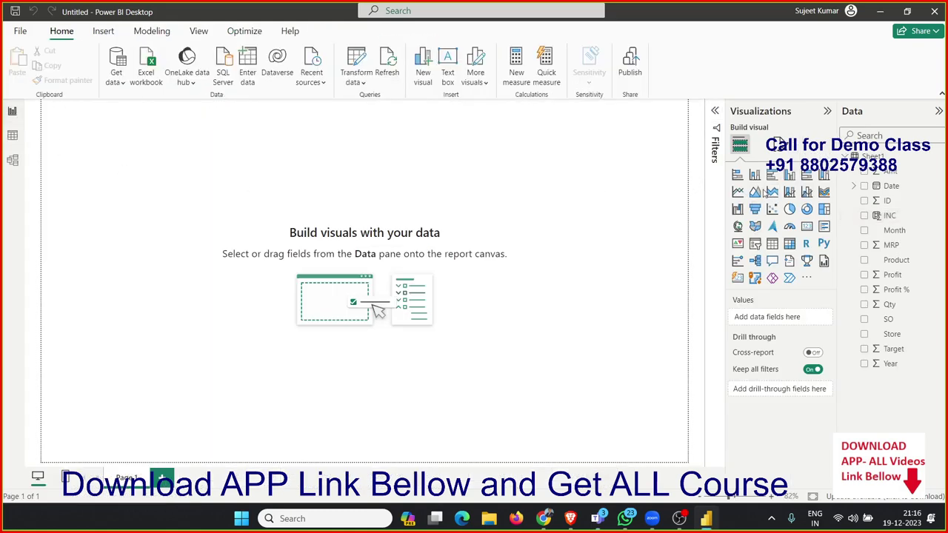
- Build a Sum of INC by SO column chart, delete the empty placeholder, and widen it at top-left
click(790, 180)
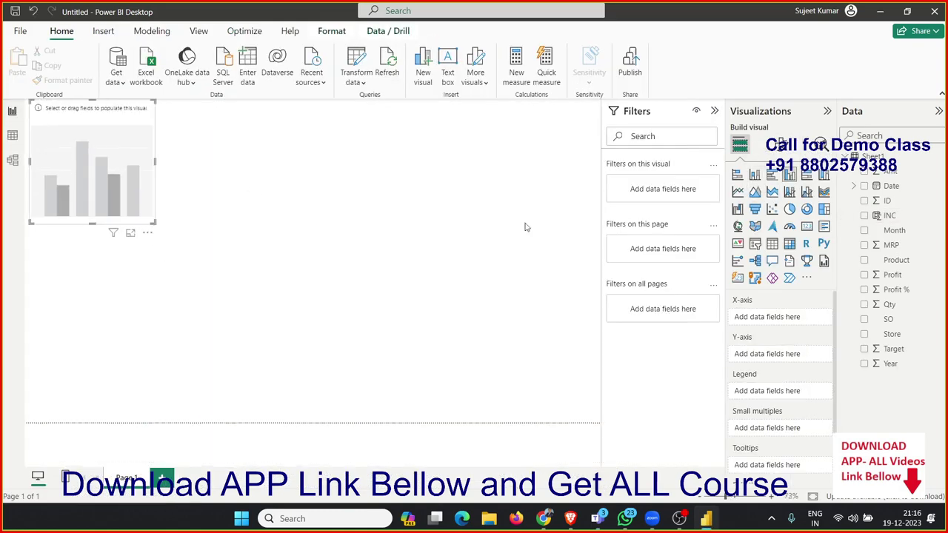
mouse_move(127, 205)
mouse_down()
mouse_move(123, 236)
mouse_move(194, 280)
mouse_move(178, 269)
mouse_up()
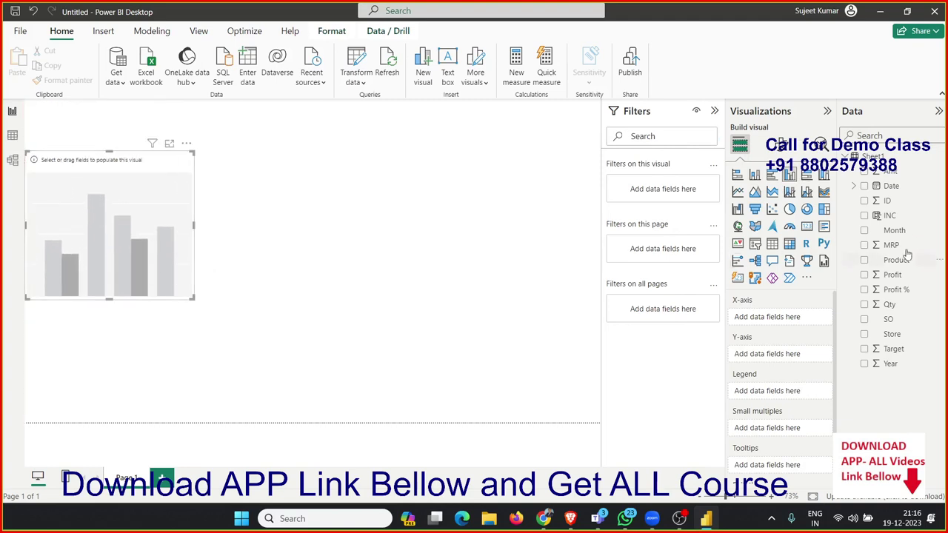
drag(889, 215, 292, 256)
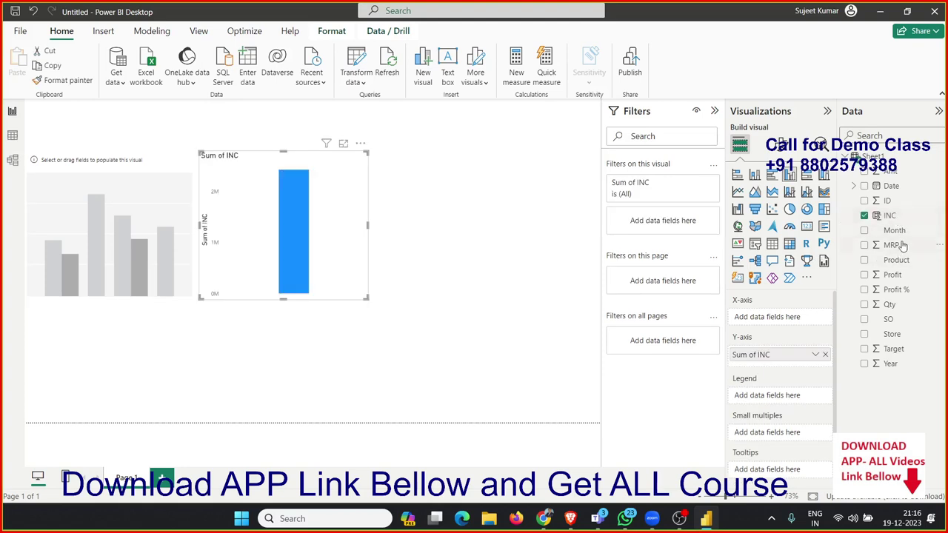
mouse_move(890, 319)
mouse_down()
mouse_move(145, 273)
mouse_move(300, 274)
mouse_up()
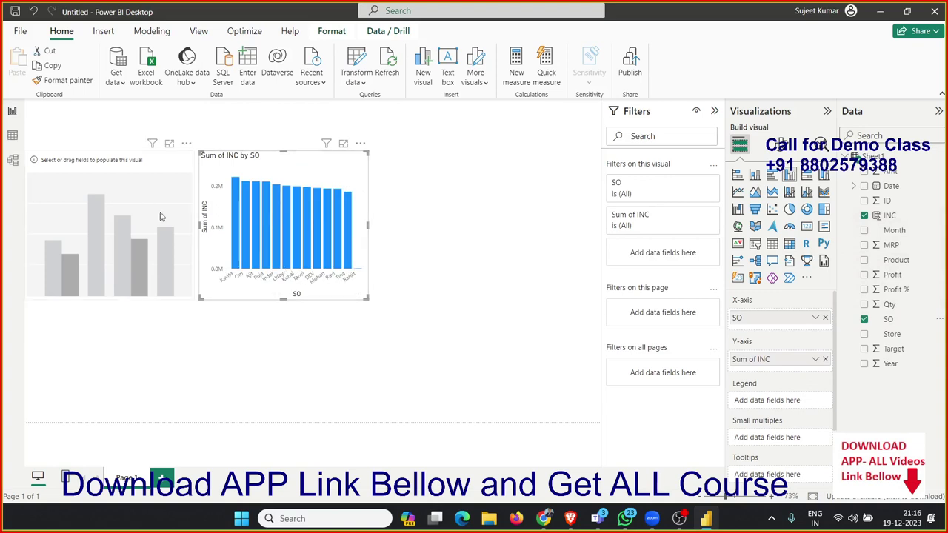
click(112, 172)
key(Delete)
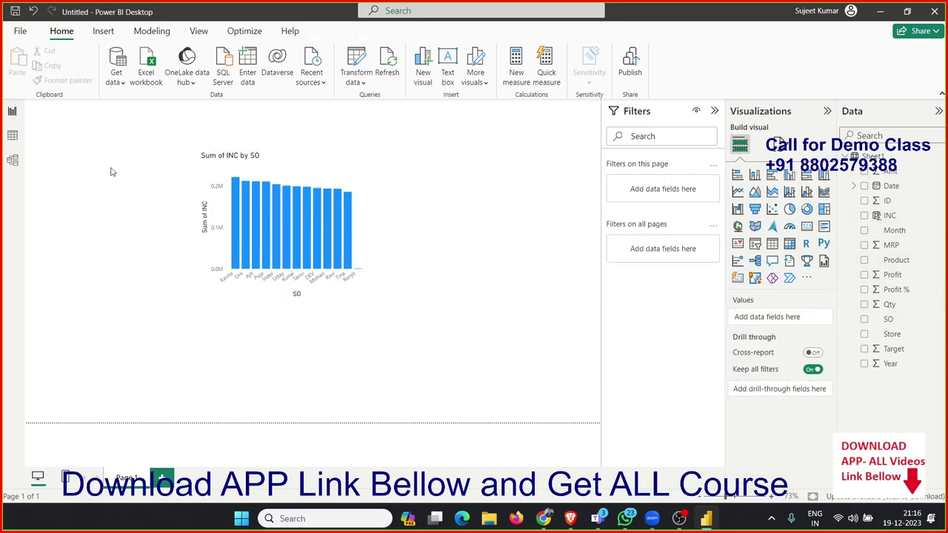
drag(212, 293, 57, 299)
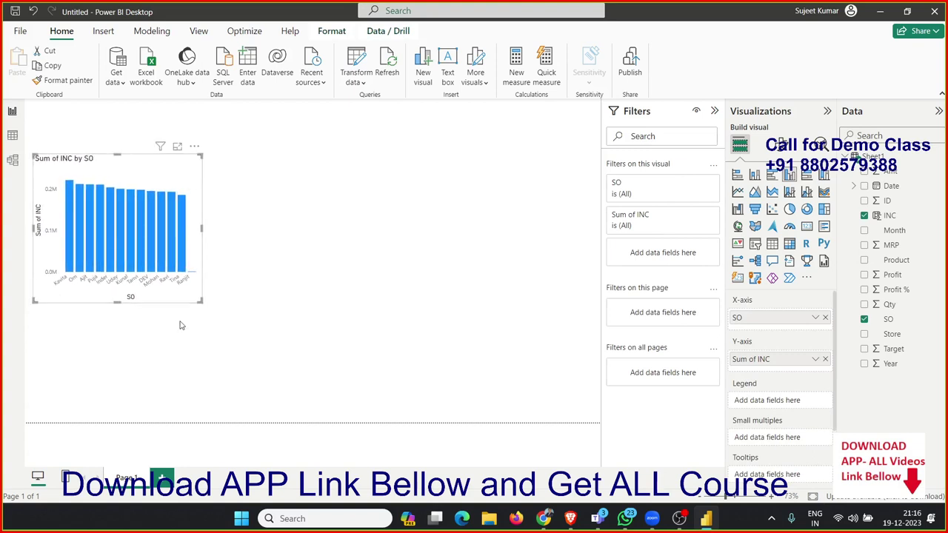
drag(201, 300, 239, 299)
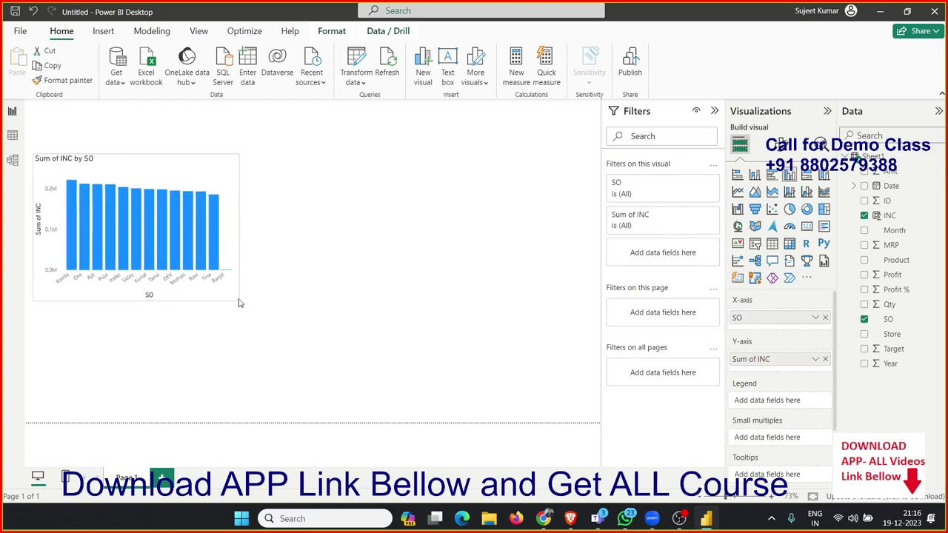
- Replace the chart title 'Sum of INC by SO' with 'Total Incentive by SO'
click(785, 146)
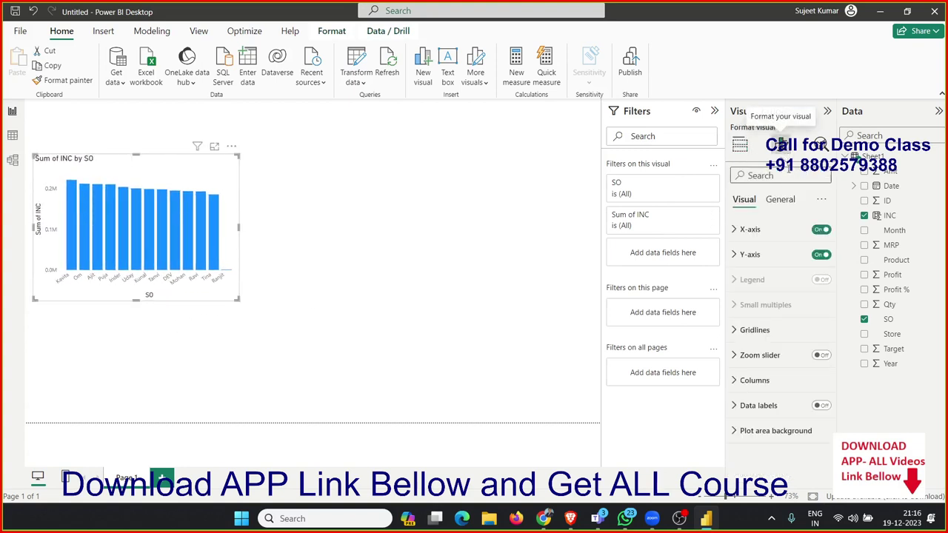
click(780, 200)
click(771, 253)
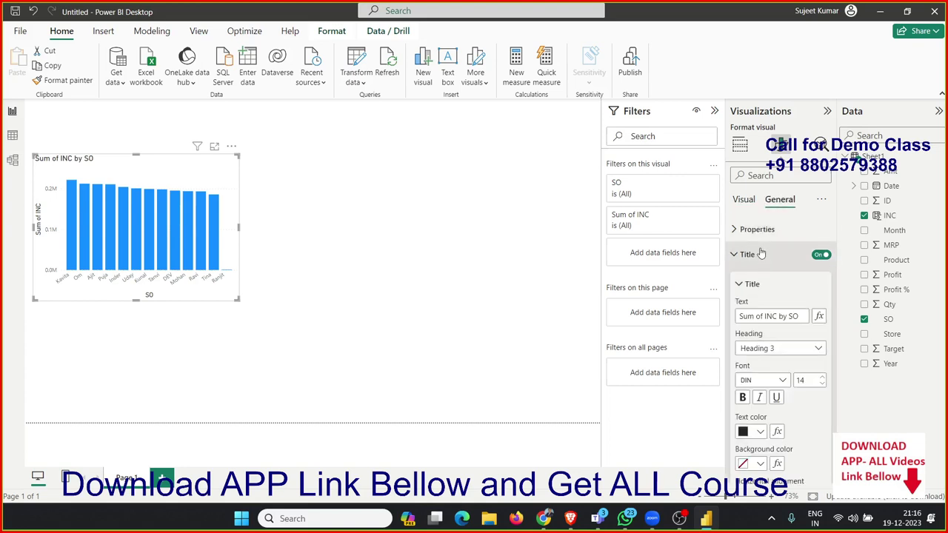
triple_click(770, 316)
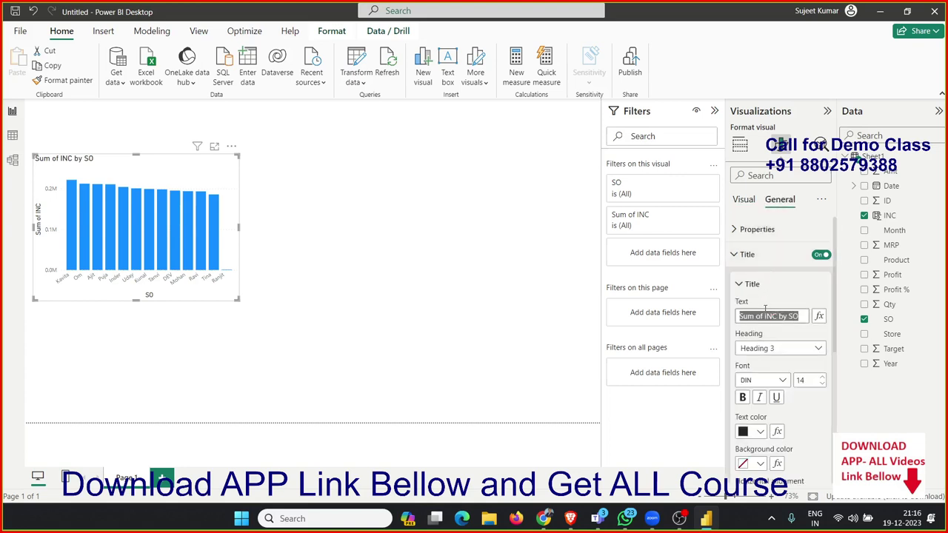
key(BackSpace)
text(O)
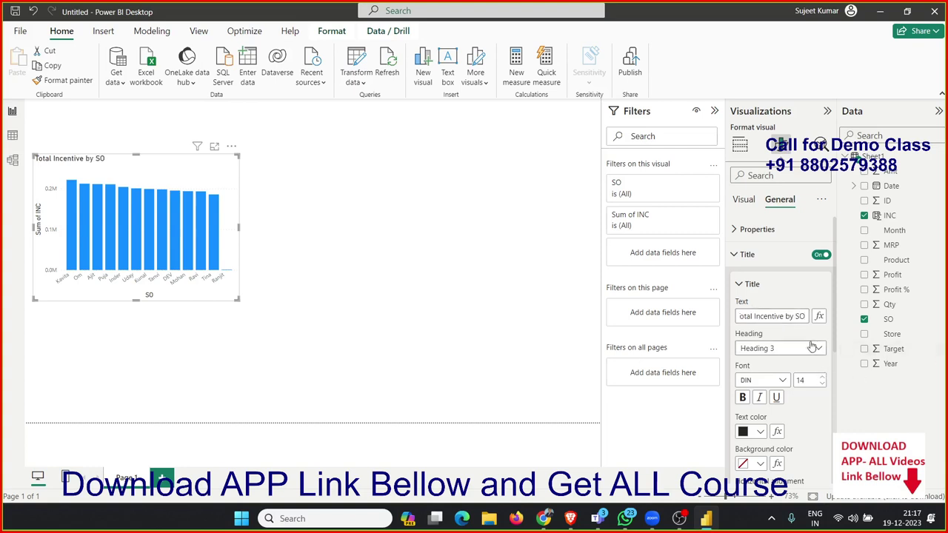
click(483, 300)
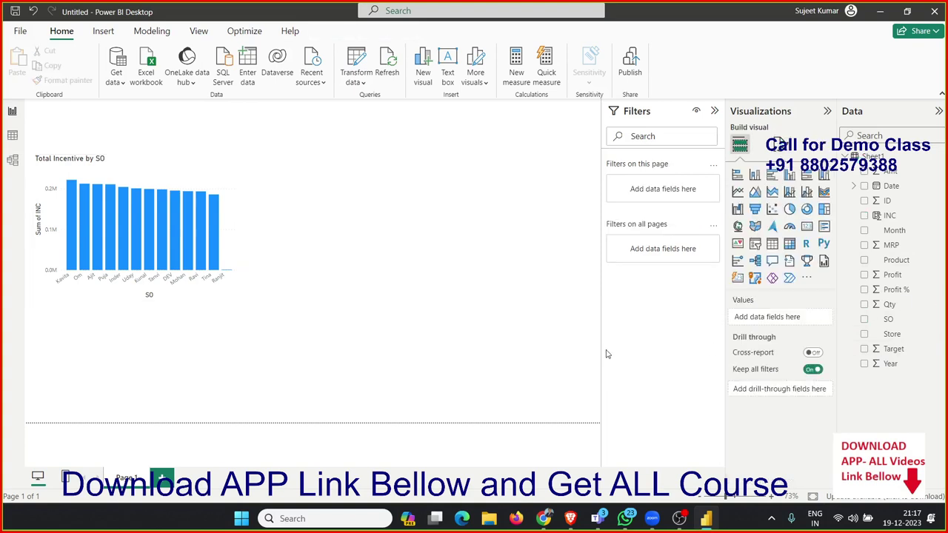
click(215, 287)
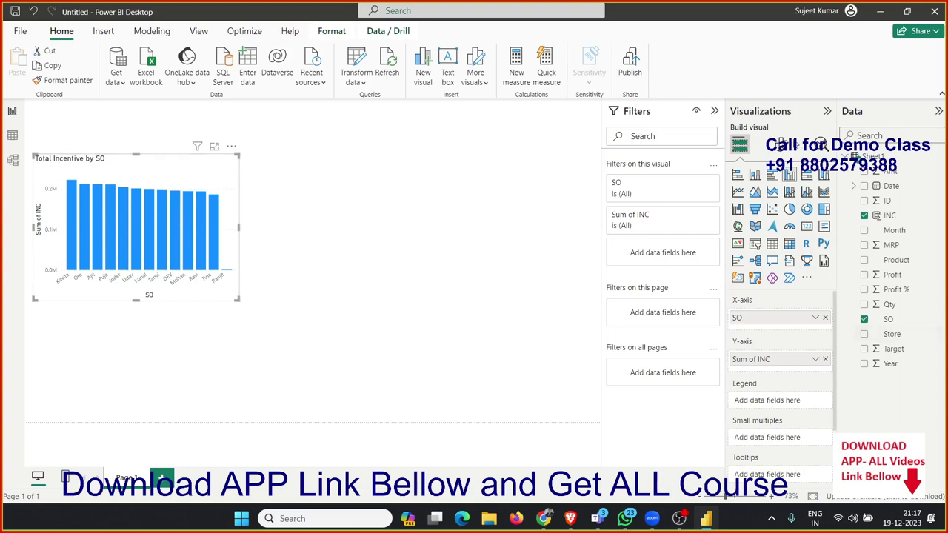
- Turn on data labels with Vertical orientation and Inside end position
click(783, 144)
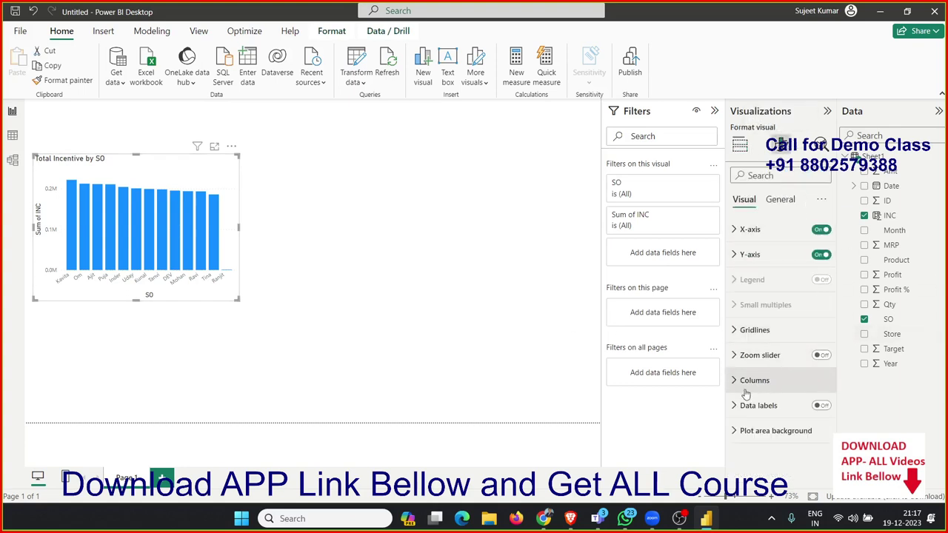
click(823, 406)
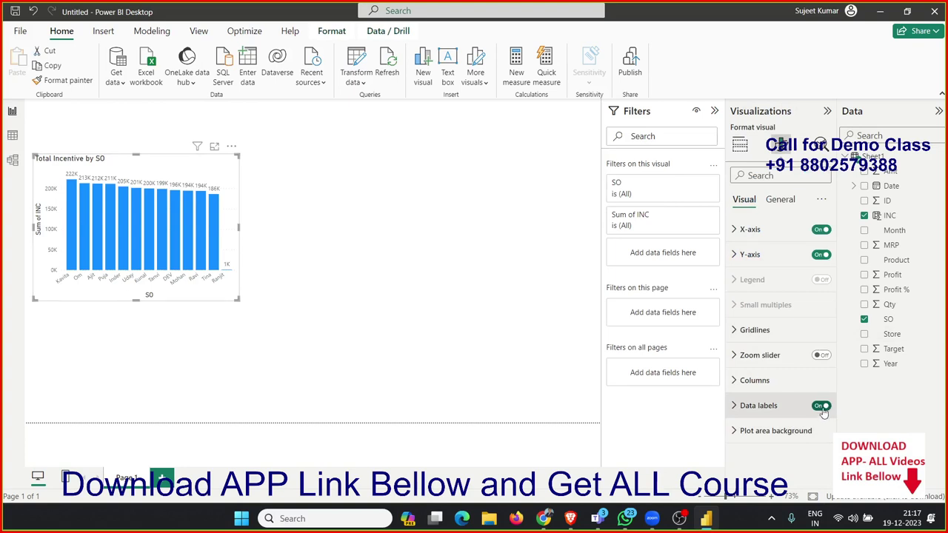
click(765, 417)
scroll(765, 415, down, 3)
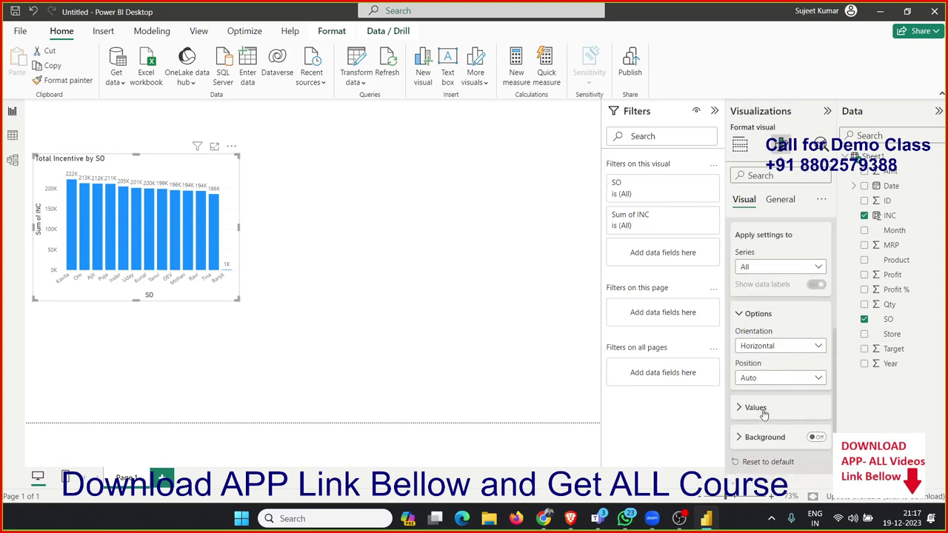
click(763, 334)
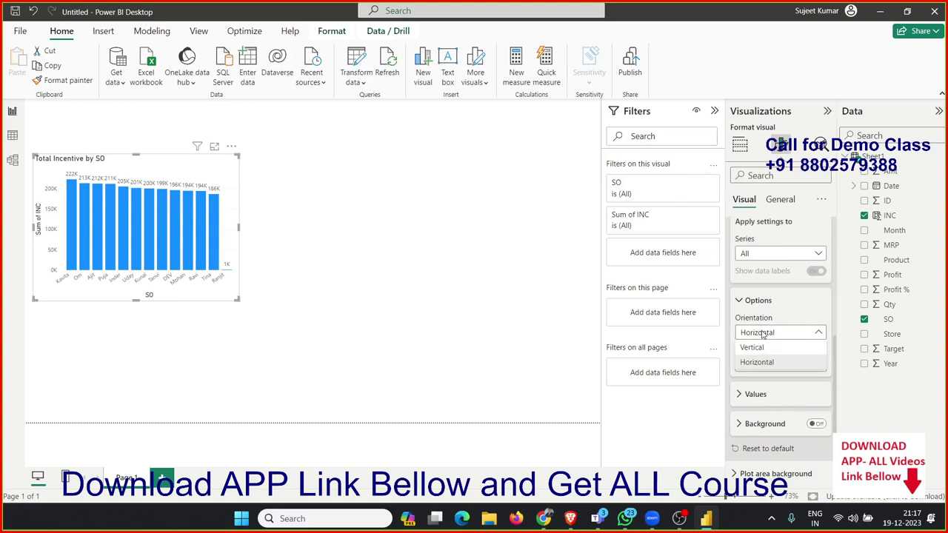
click(762, 349)
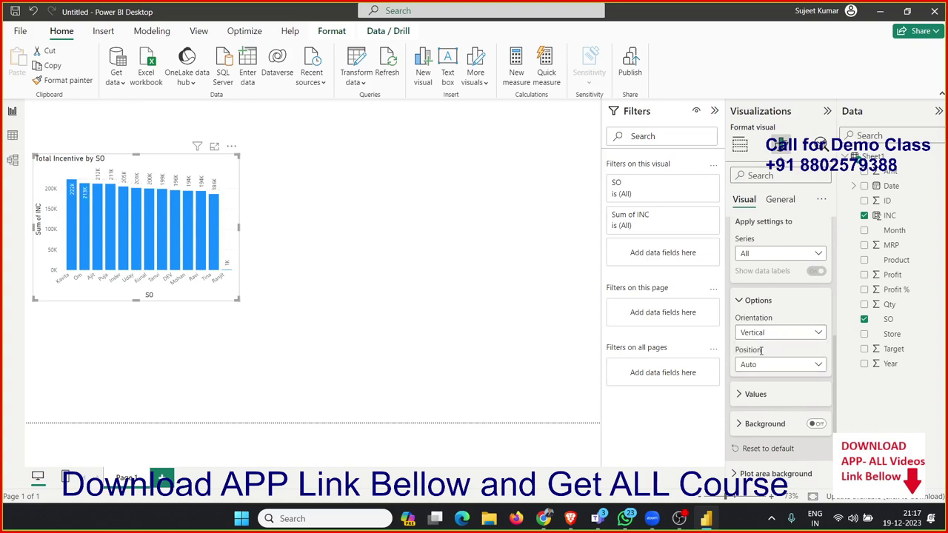
click(812, 369)
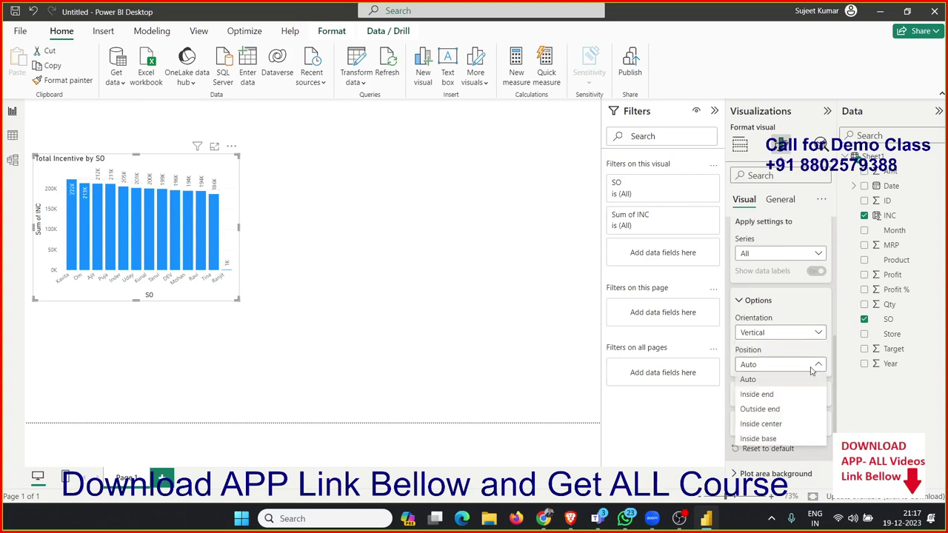
click(758, 395)
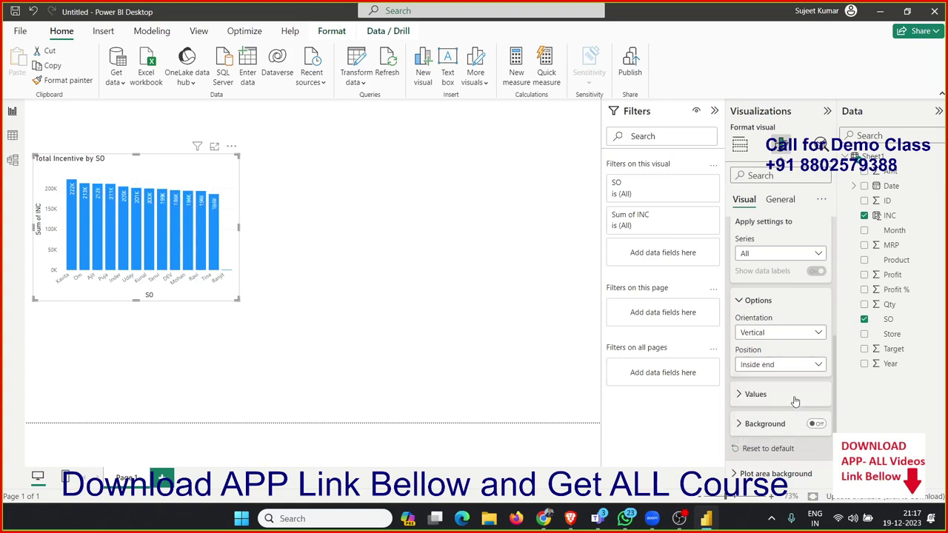
scroll(794, 399, down, 1)
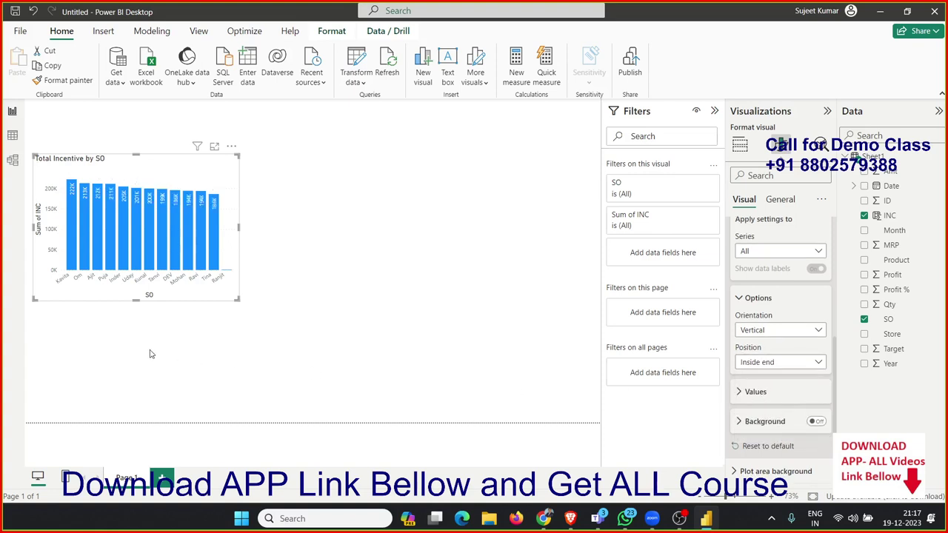
- Deselect and reselect the Total Incentive by SO chart, then drag-select areas of the canvas
click(237, 346)
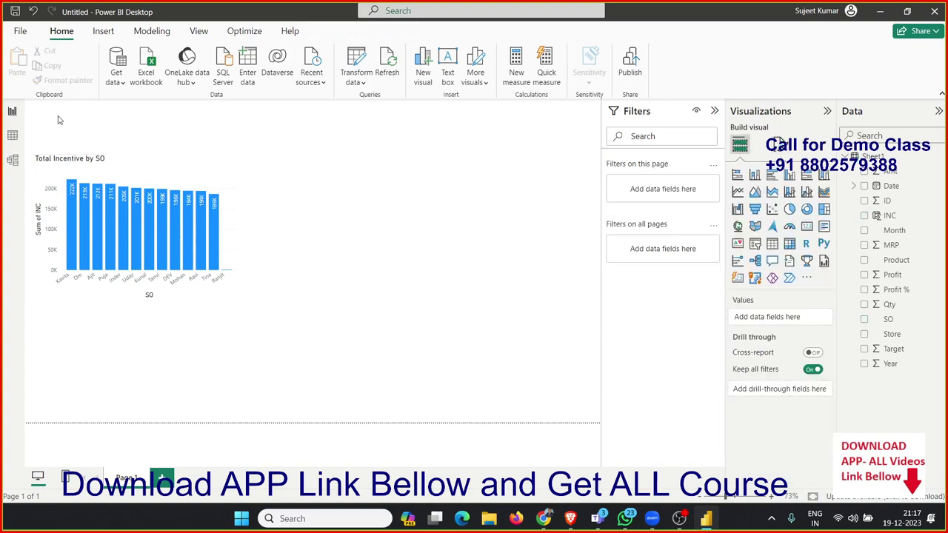
click(123, 171)
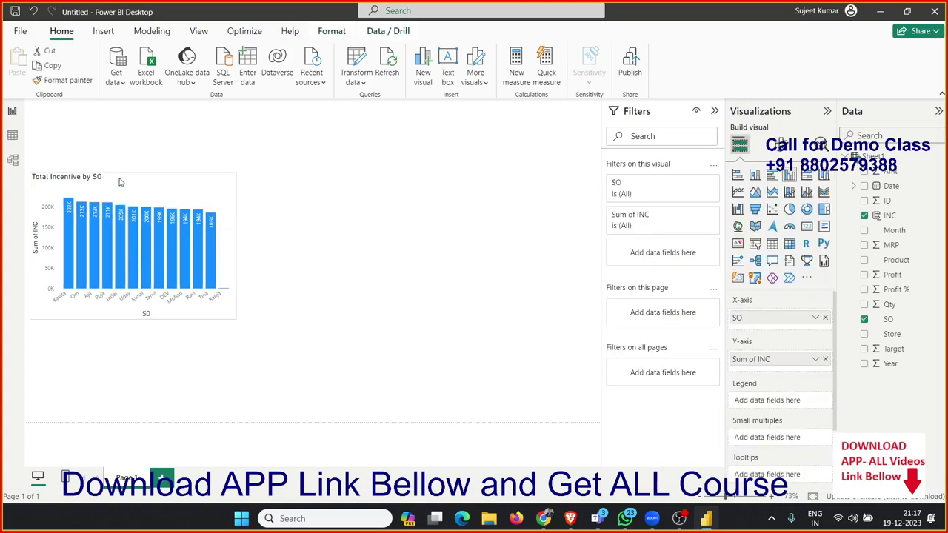
drag(30, 104, 121, 156)
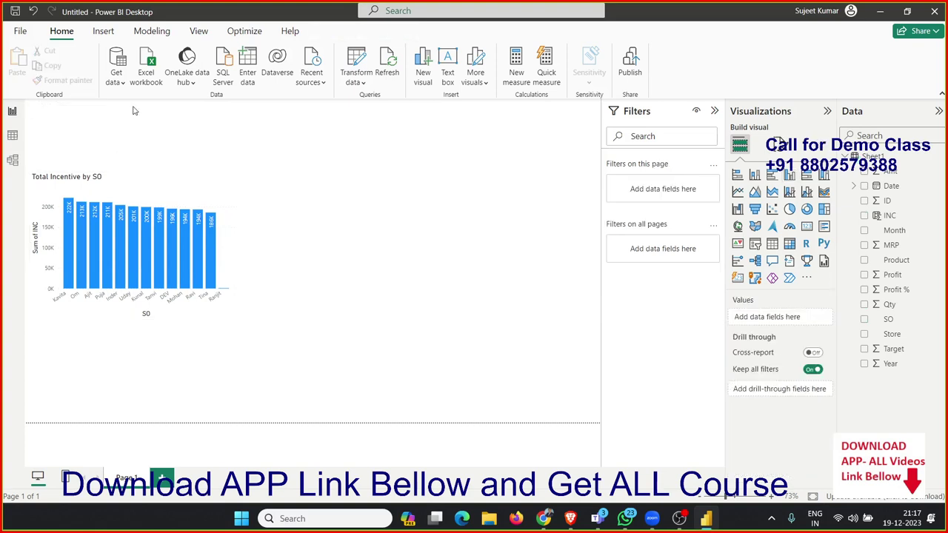
drag(133, 106, 248, 164)
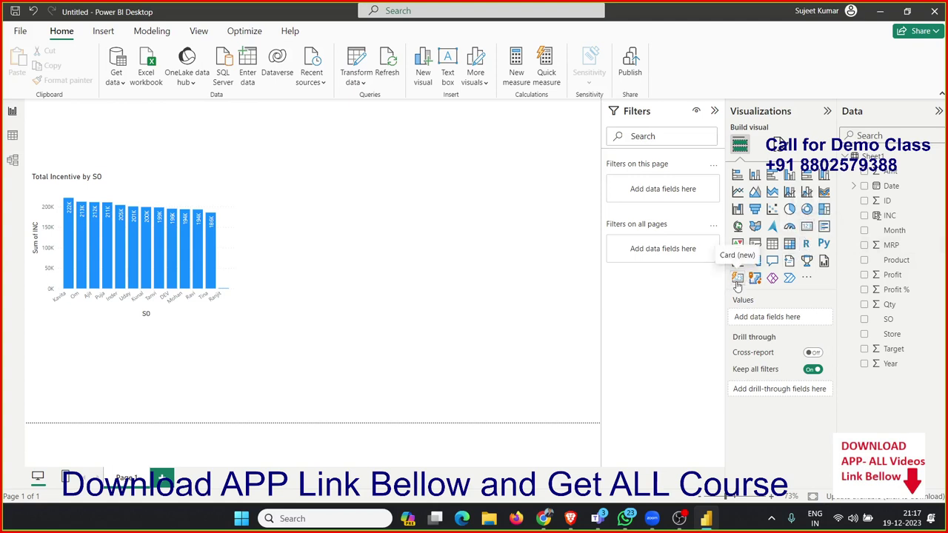
click(737, 282)
drag(225, 234, 460, 270)
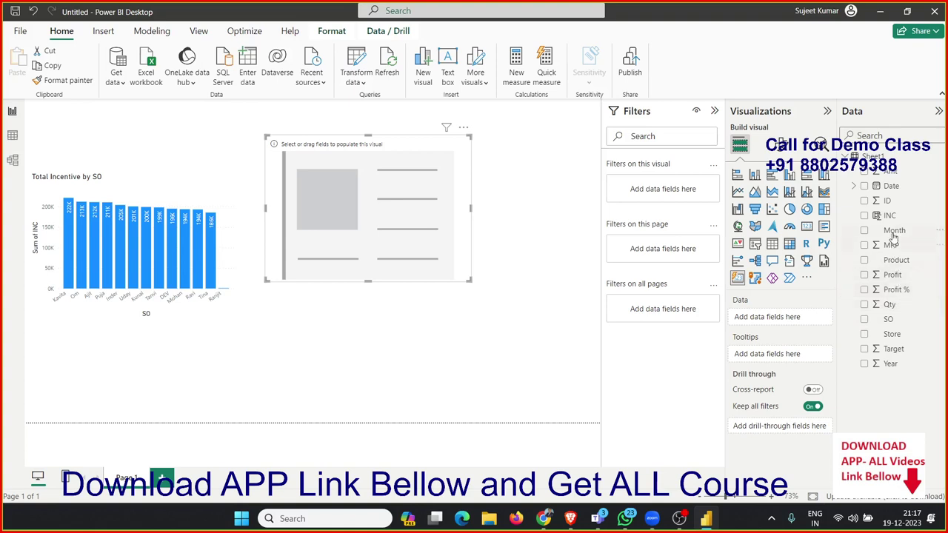
mouse_move(890, 215)
mouse_down()
mouse_move(426, 273)
mouse_move(360, 260)
mouse_up()
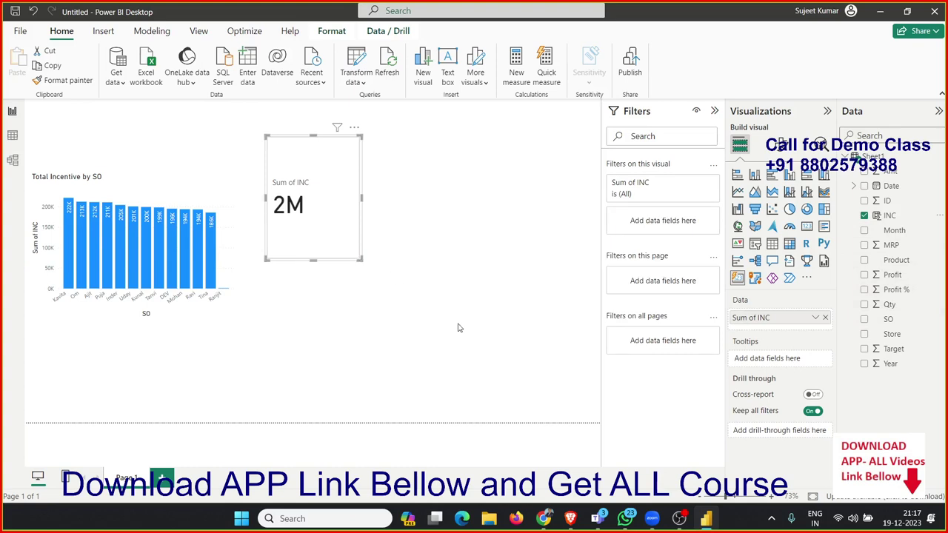
key(Delete)
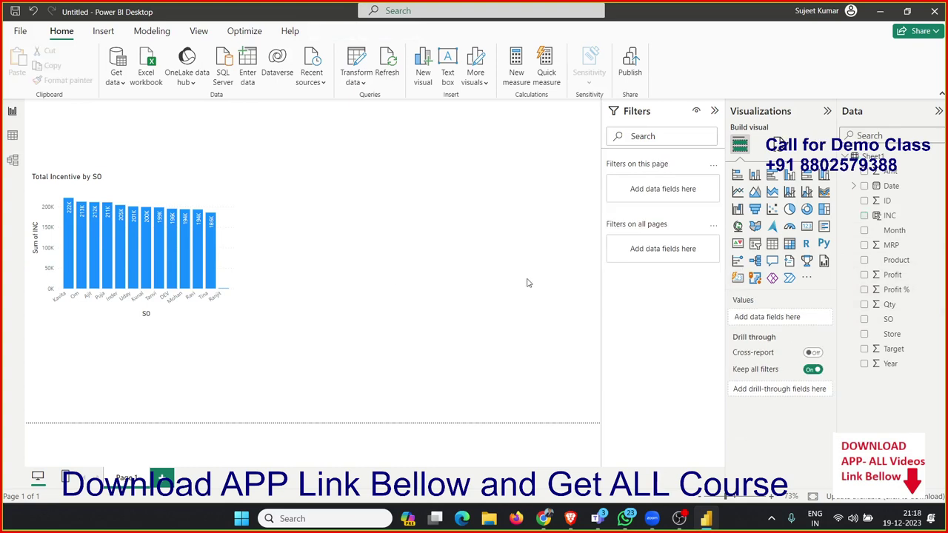
- Browse Get more visuals and open the Card with States by OKVIZ visual to add it
click(807, 277)
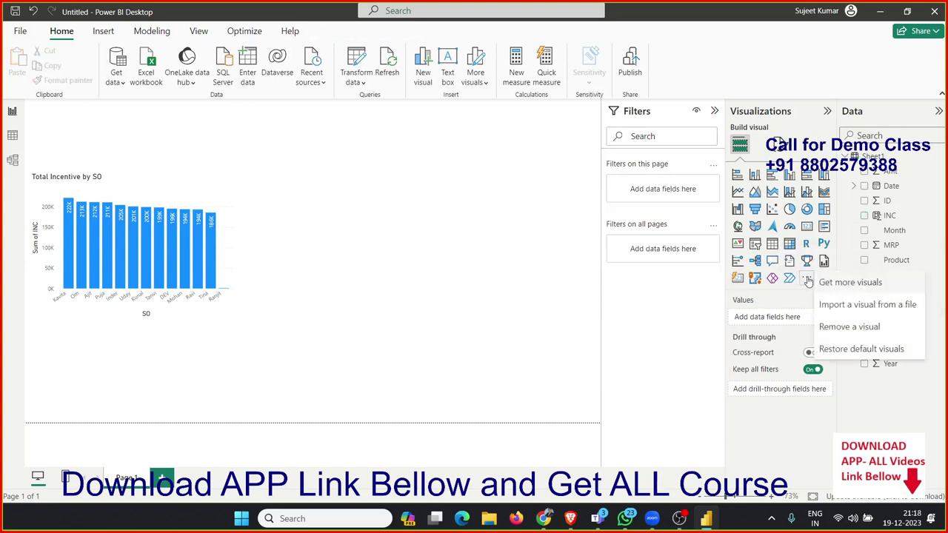
click(833, 287)
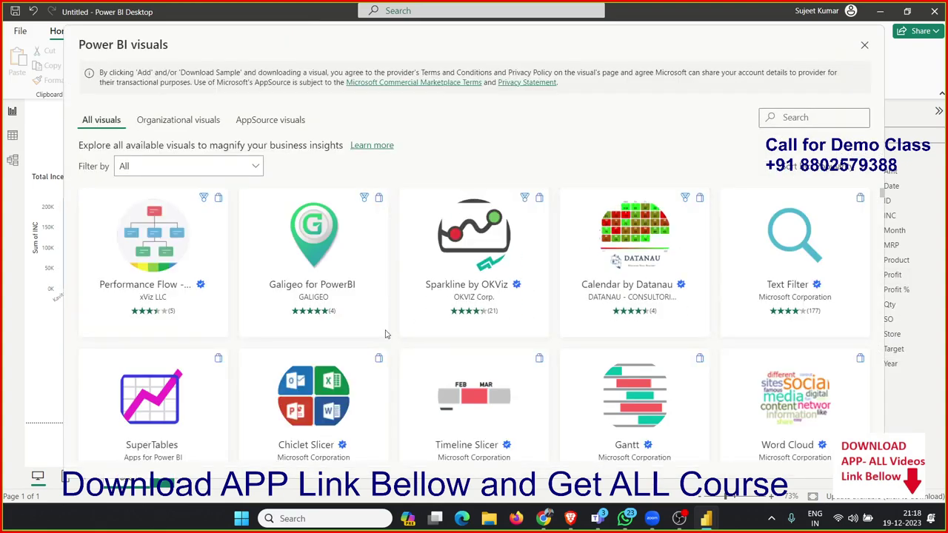
scroll(655, 347, down, 2)
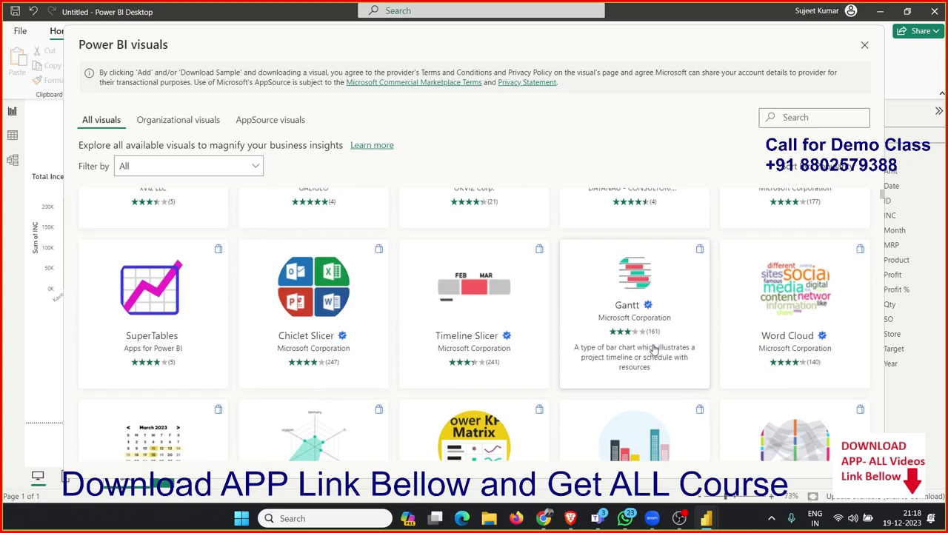
scroll(654, 350, down, 3)
scroll(653, 349, down, 1)
scroll(653, 350, down, 3)
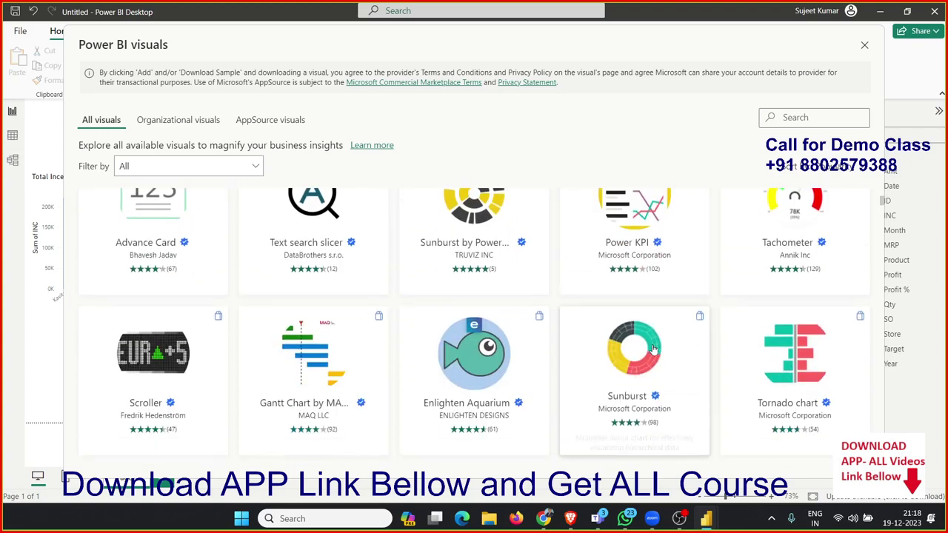
scroll(654, 350, down, 1)
scroll(654, 349, down, 2)
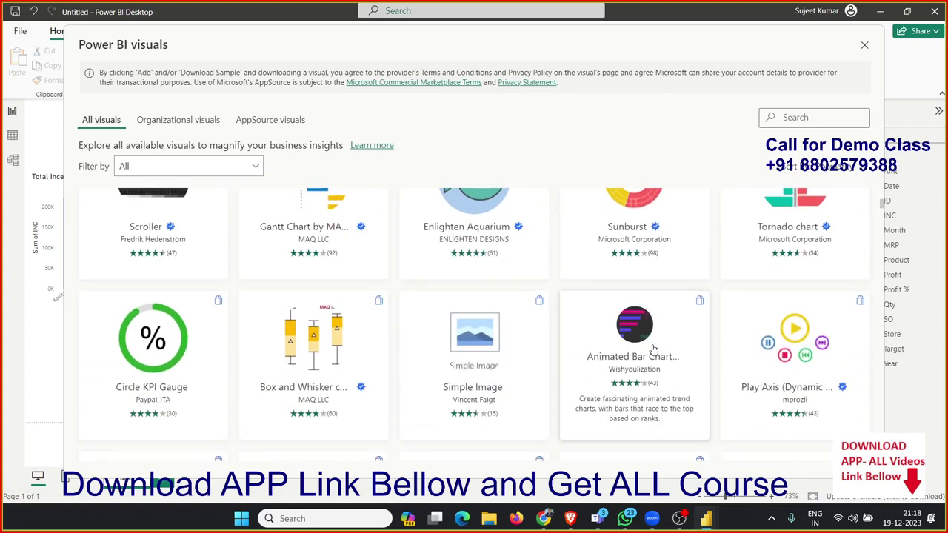
scroll(654, 350, down, 2)
scroll(654, 350, down, 1)
scroll(652, 349, down, 2)
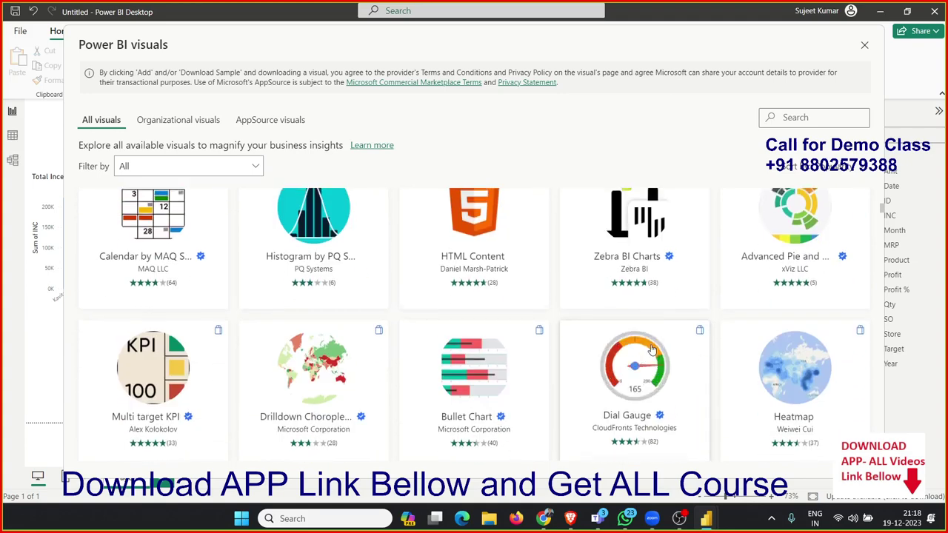
scroll(667, 374, down, 3)
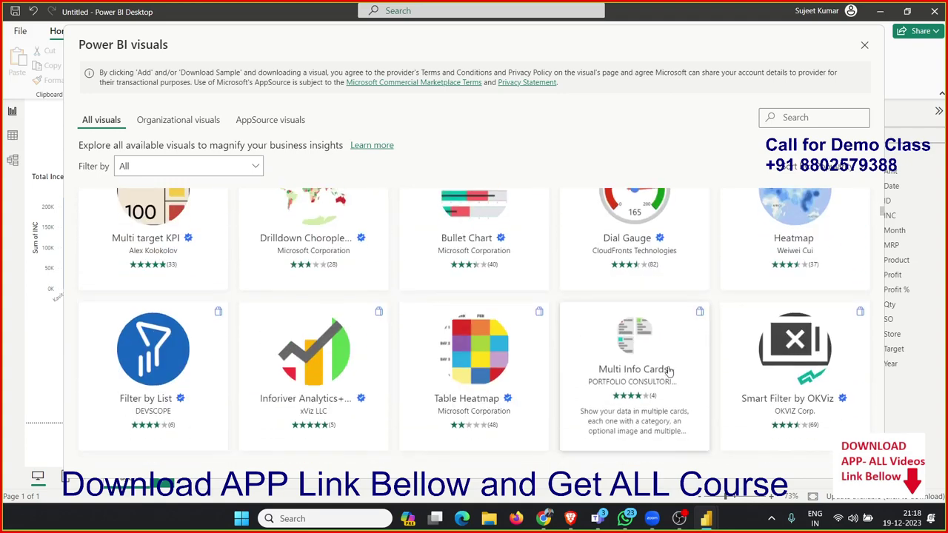
scroll(669, 372, down, 3)
scroll(668, 370, down, 1)
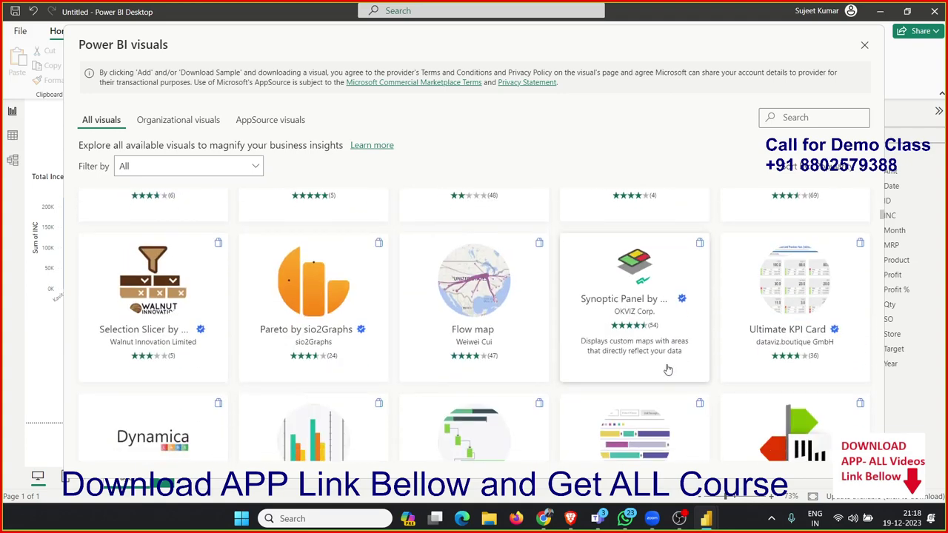
scroll(668, 369, down, 2)
scroll(668, 378, down, 2)
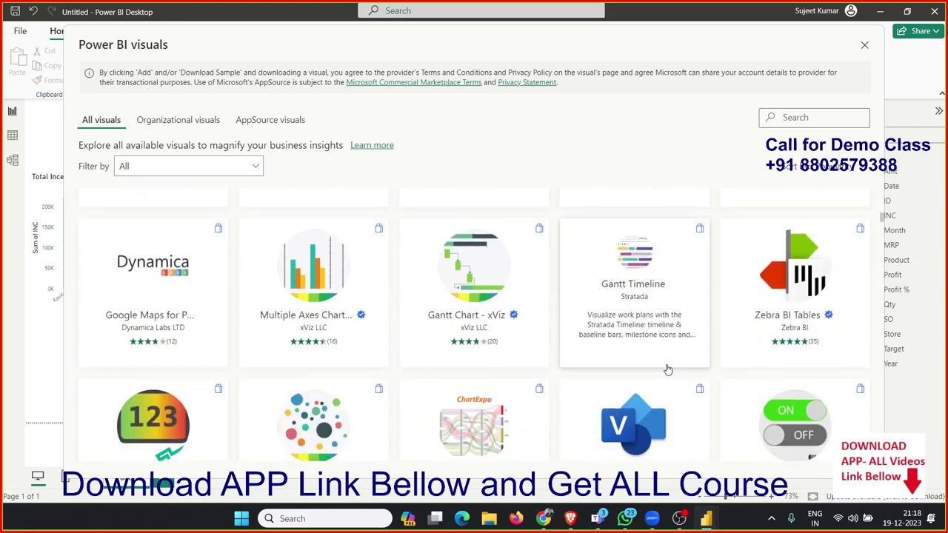
click(186, 299)
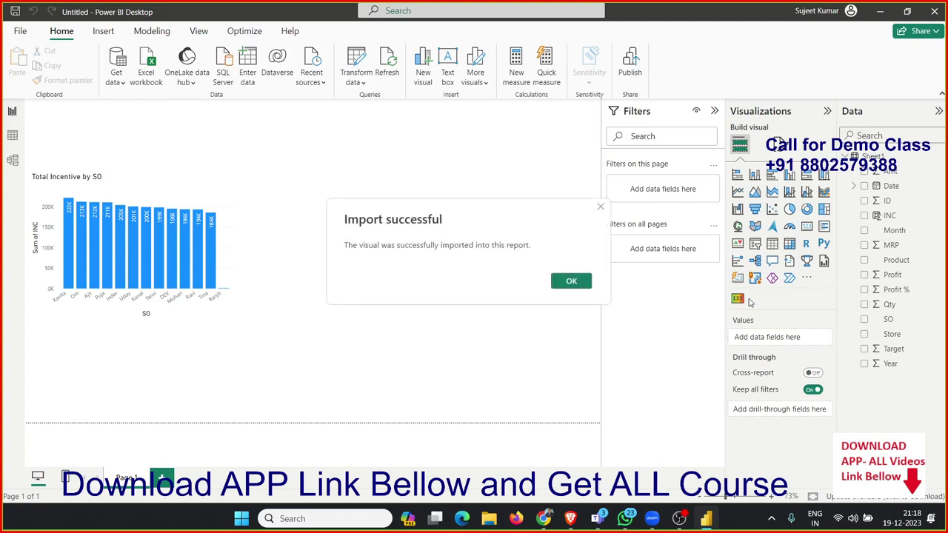
- Dismiss the import confirmation and shrink the new Card with States visual slightly
click(567, 282)
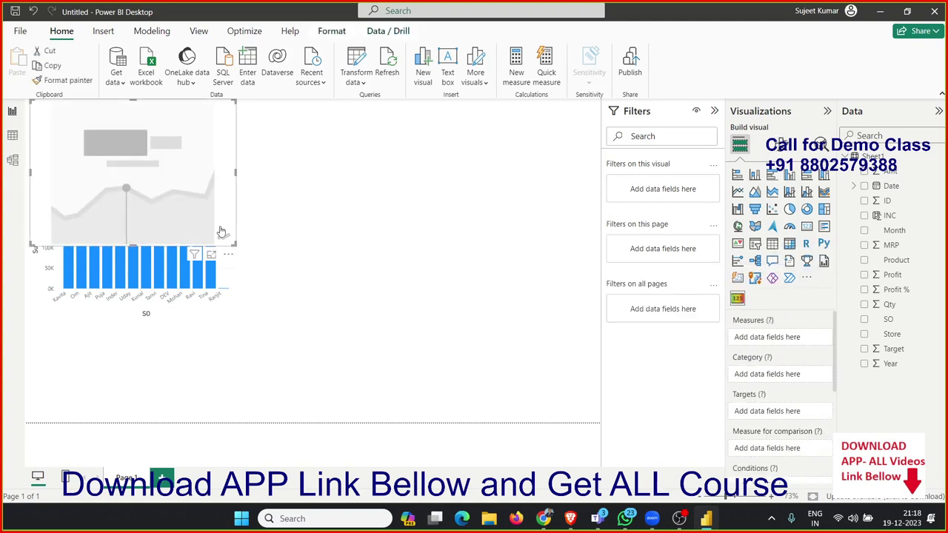
drag(235, 244, 228, 231)
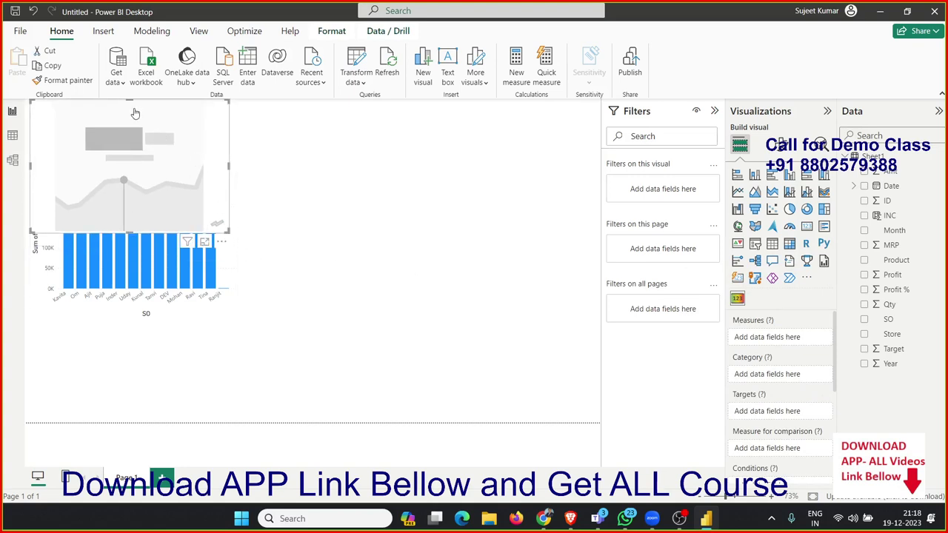
- Resize the new card into a small box and show Sum of INC on it
drag(228, 230, 378, 200)
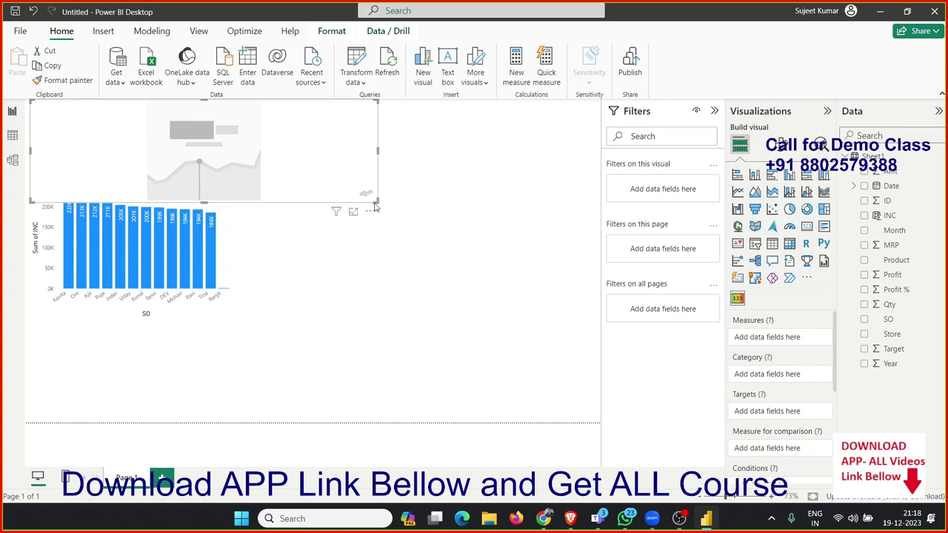
drag(377, 206, 146, 170)
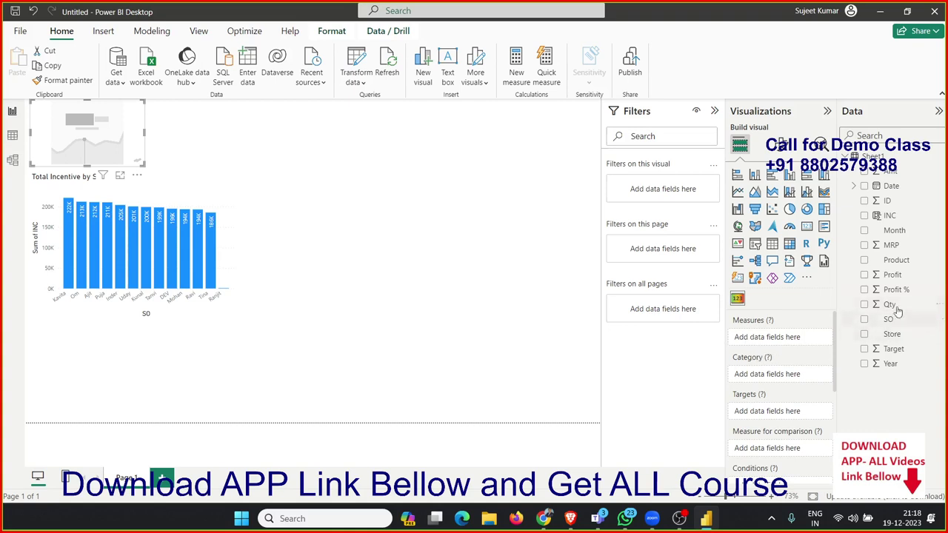
drag(892, 216, 791, 345)
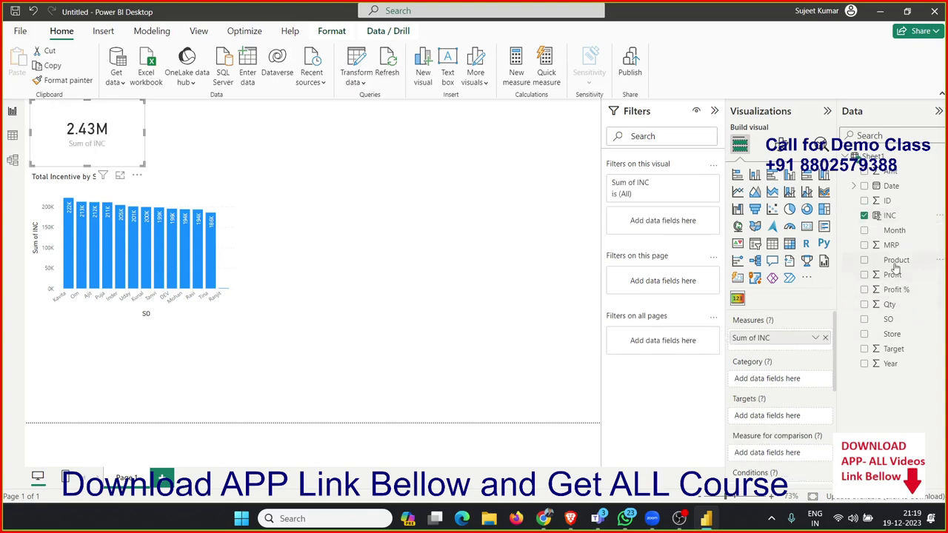
- Try SO as category and Target as target value on the card, then remove both
drag(891, 324, 771, 384)
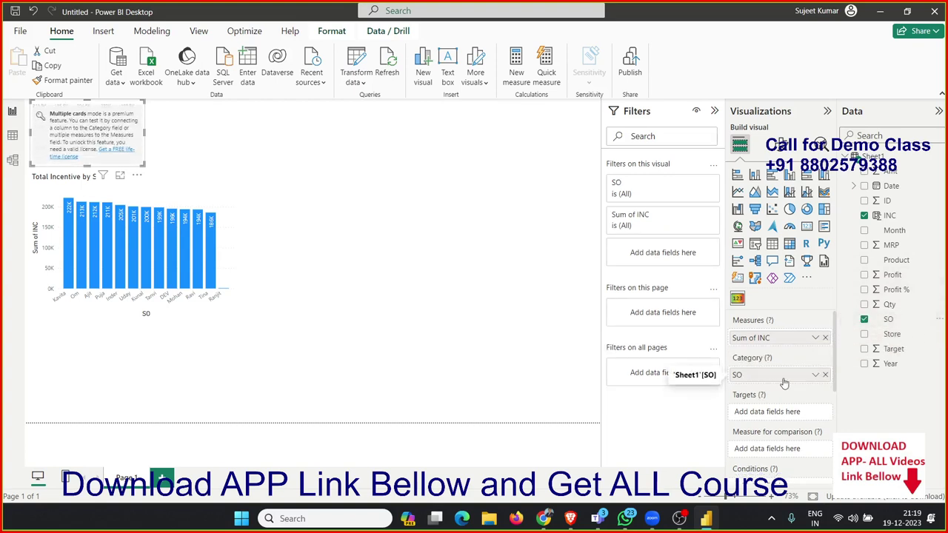
click(826, 376)
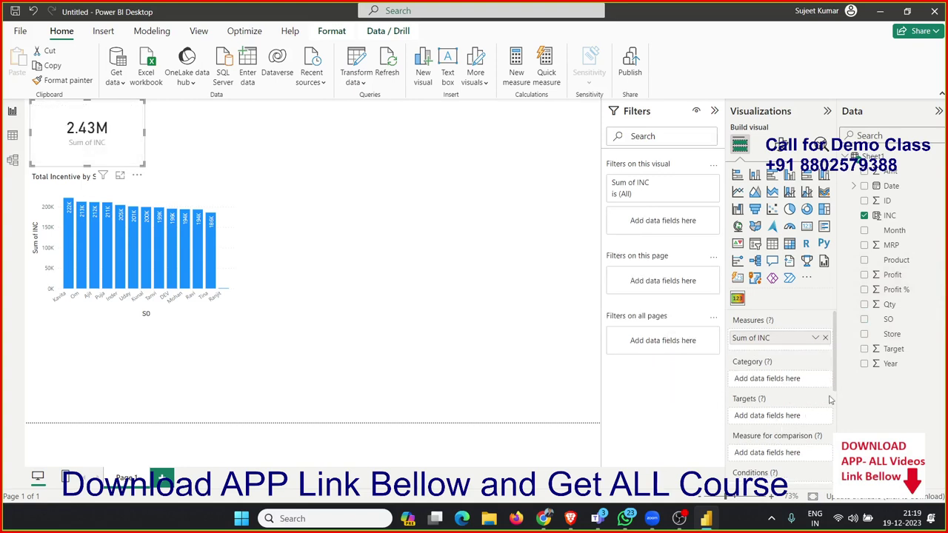
drag(889, 348, 790, 419)
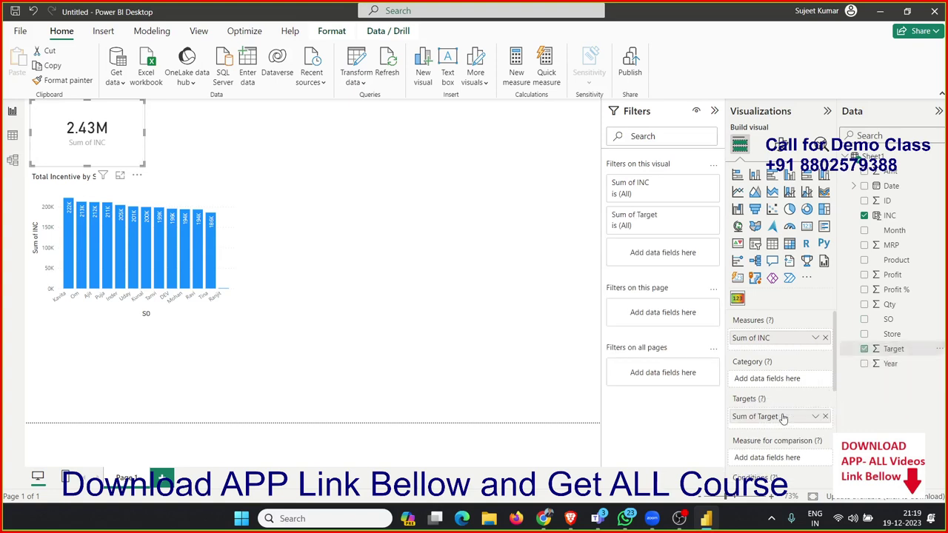
click(825, 417)
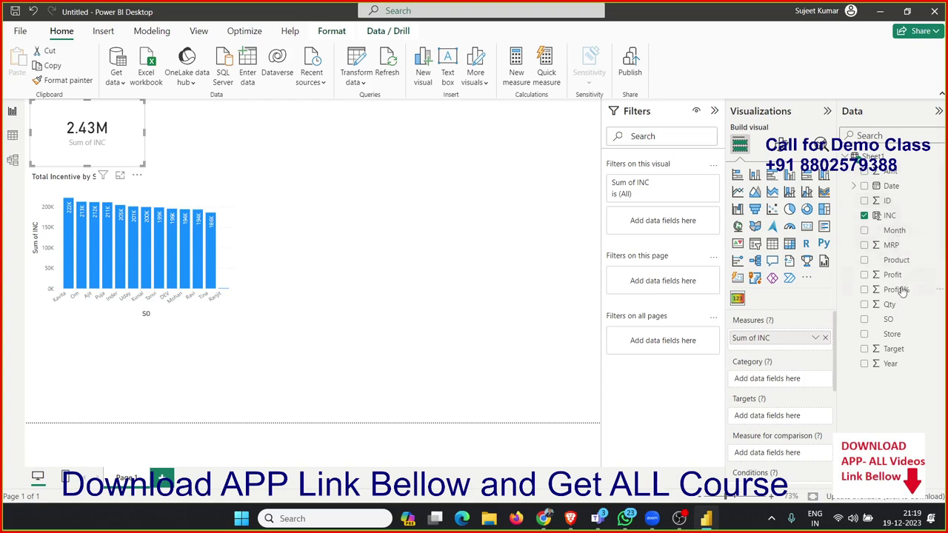
drag(891, 320, 780, 458)
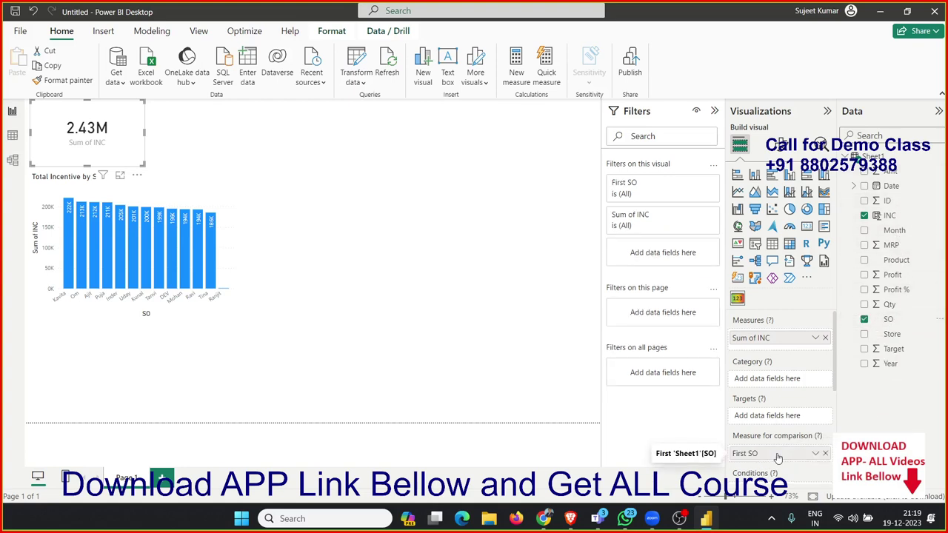
click(826, 455)
click(827, 454)
scroll(795, 448, down, 3)
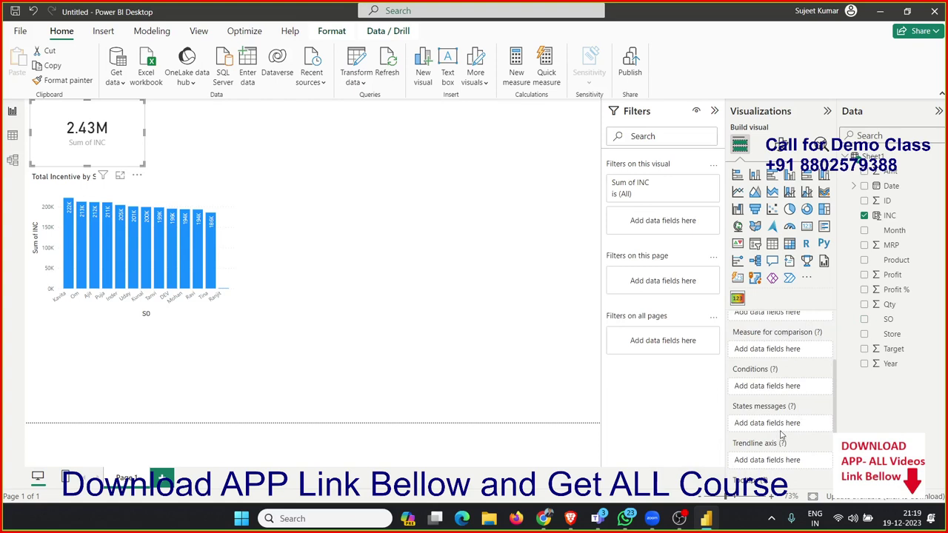
scroll(789, 443, down, 1)
scroll(789, 445, down, 1)
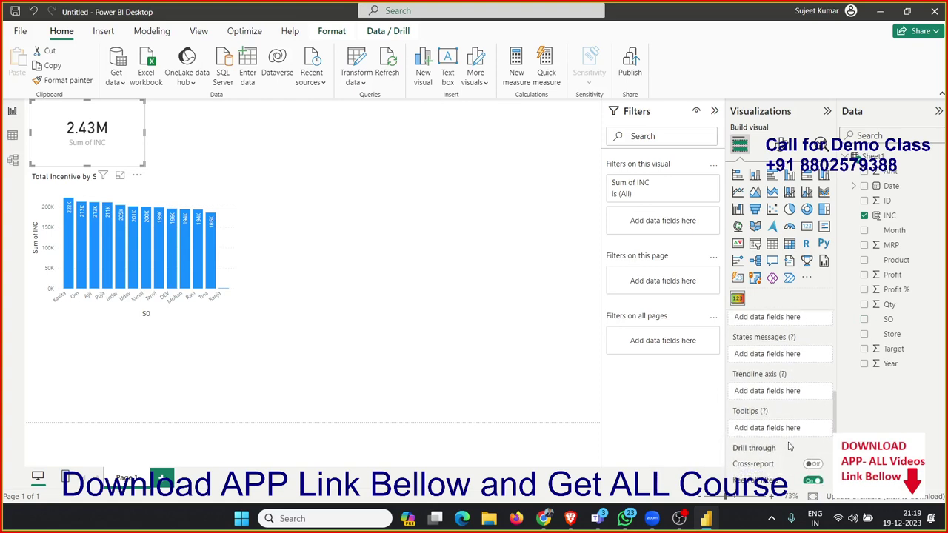
scroll(790, 446, up, 1)
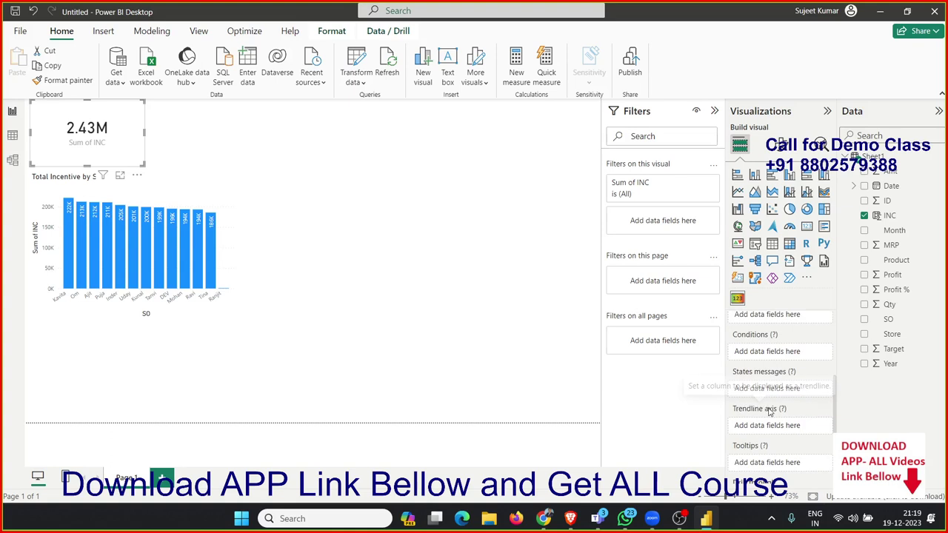
scroll(804, 419, up, 1)
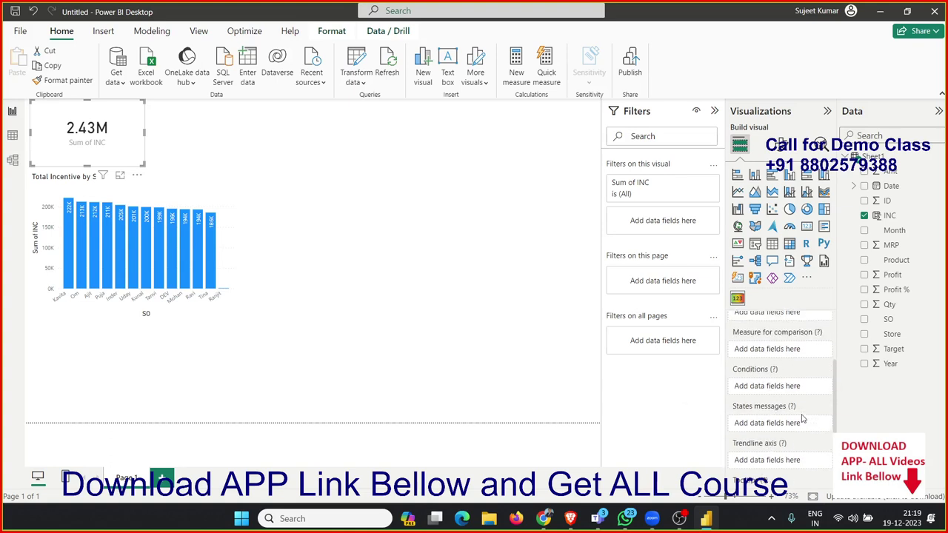
drag(889, 319, 794, 390)
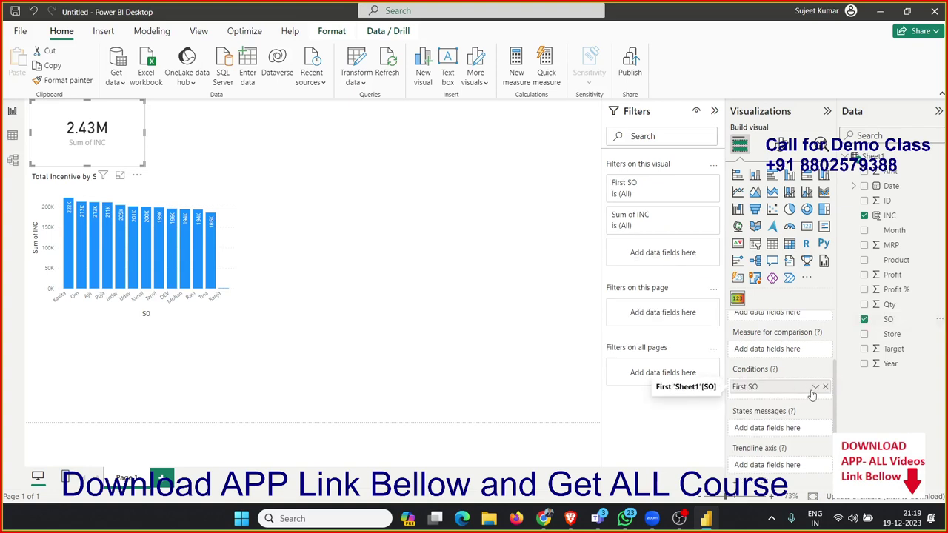
click(825, 388)
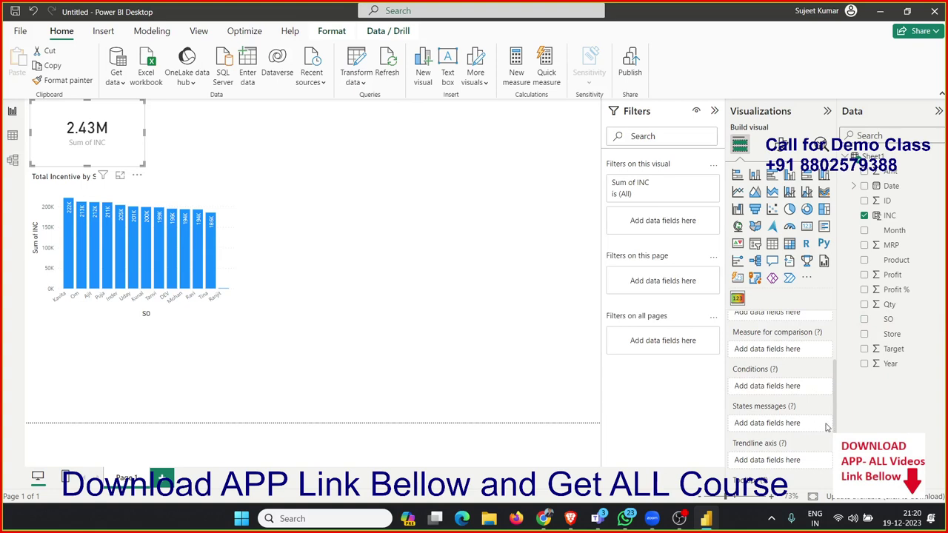
scroll(836, 428, down, 3)
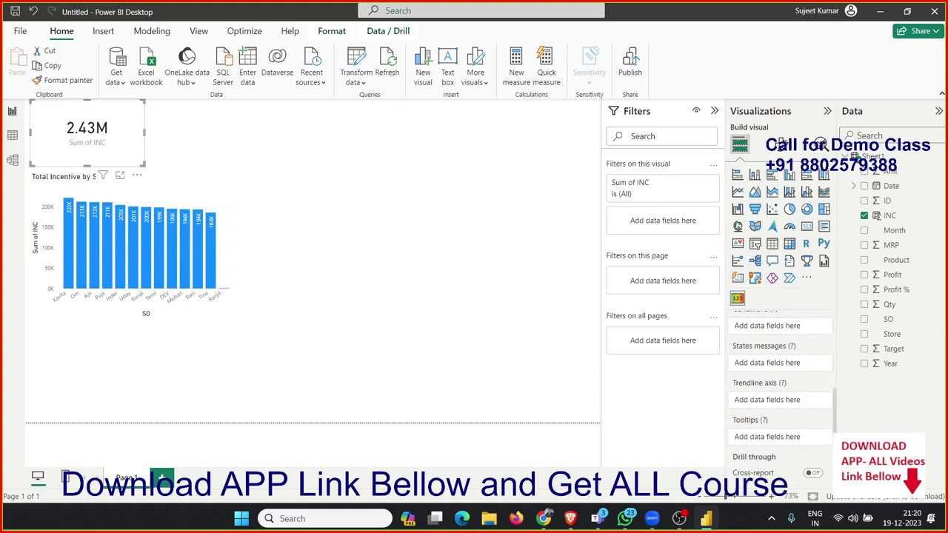
scroll(834, 427, up, 3)
scroll(834, 427, up, 3)
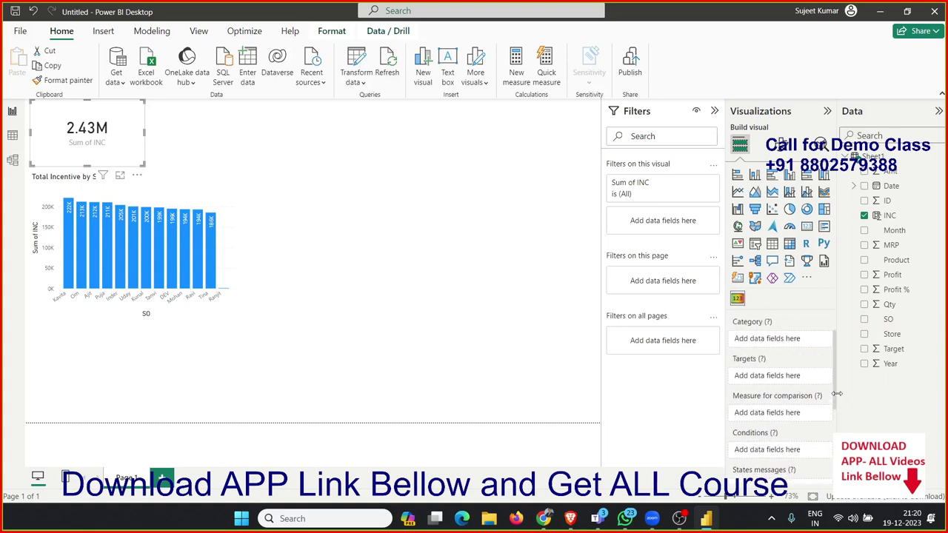
scroll(838, 390, up, 2)
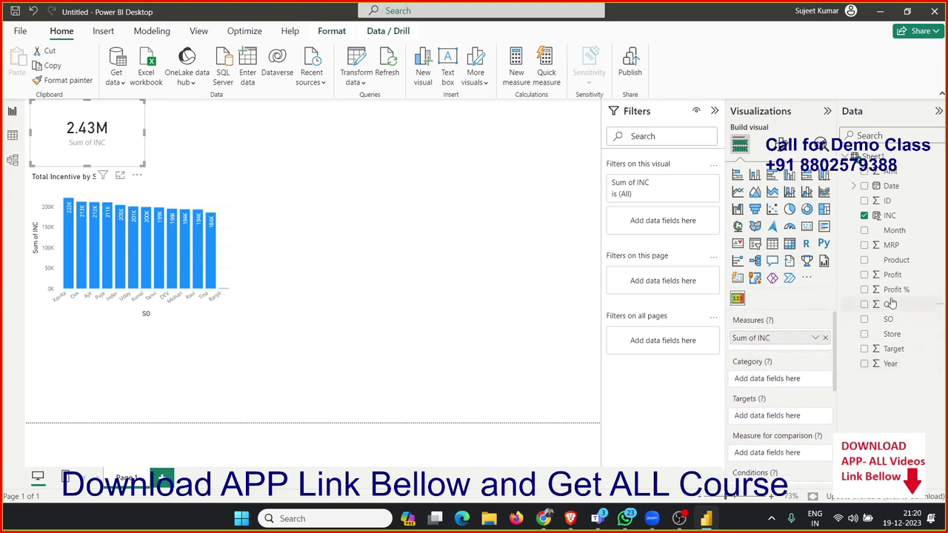
drag(900, 319, 774, 382)
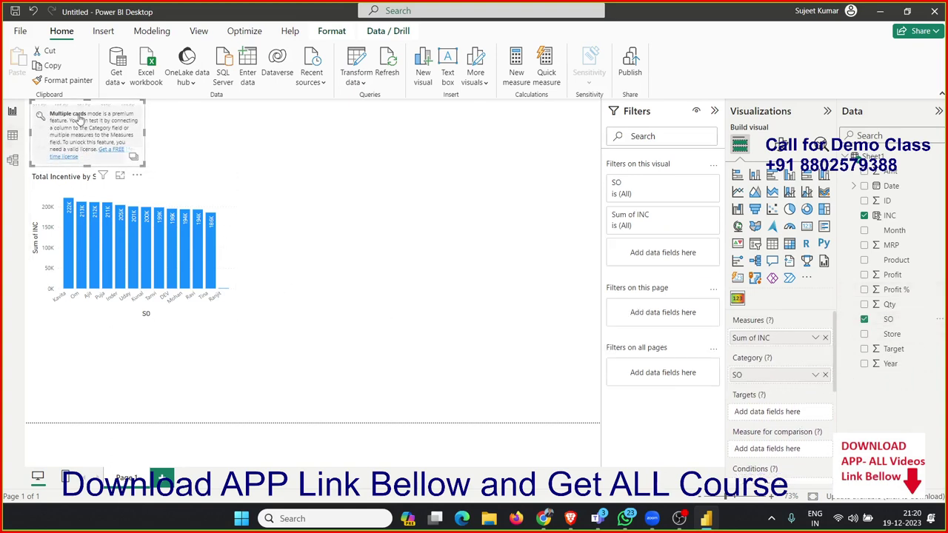
click(826, 375)
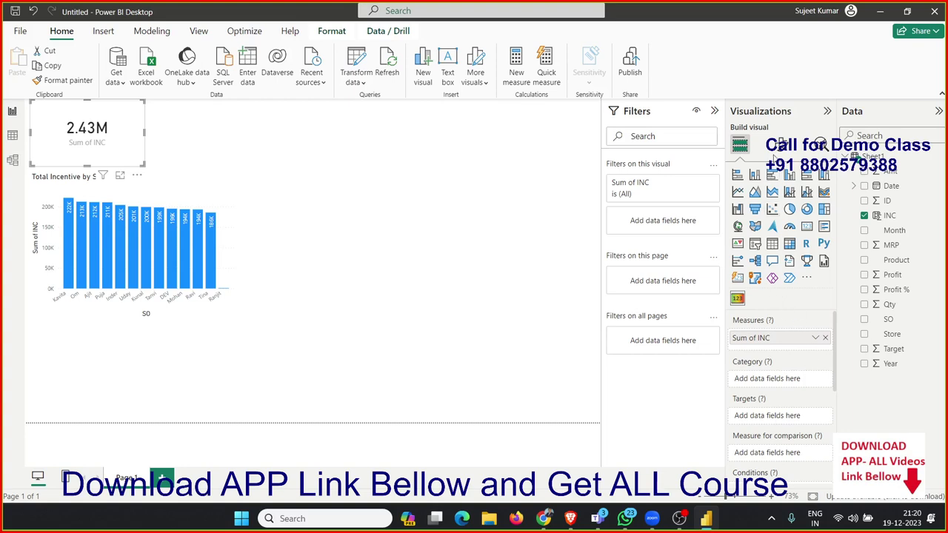
click(781, 145)
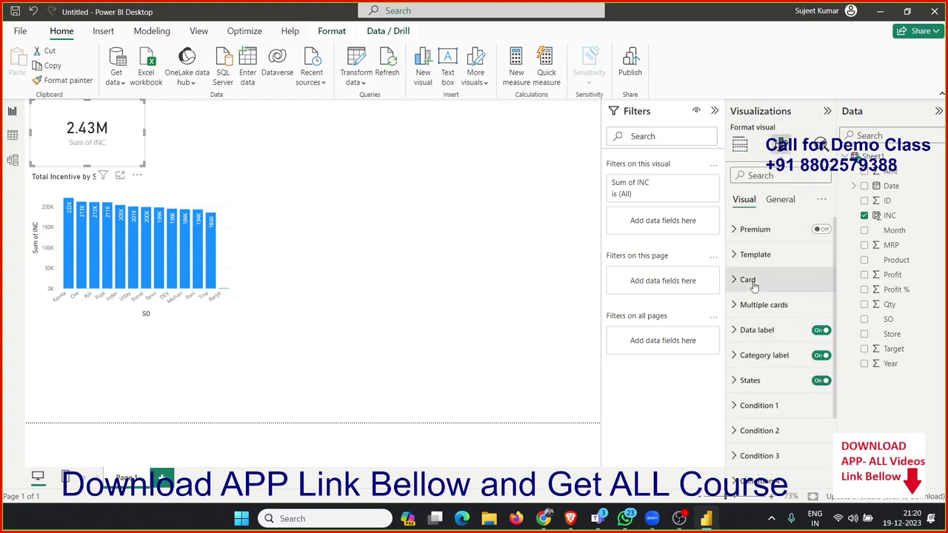
- Review the card's Premium, Card and Condition 1 settings, then shrink the Sum of INC card slightly
click(821, 230)
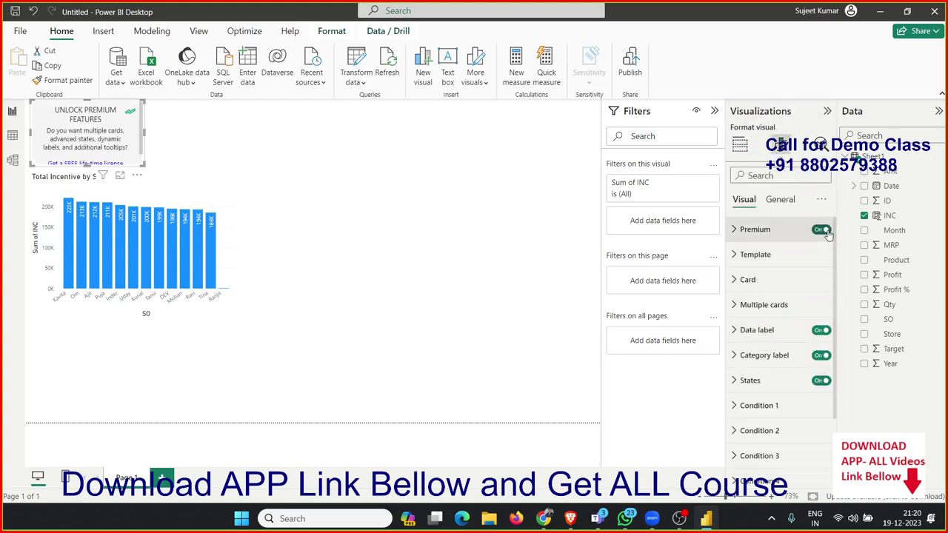
click(821, 230)
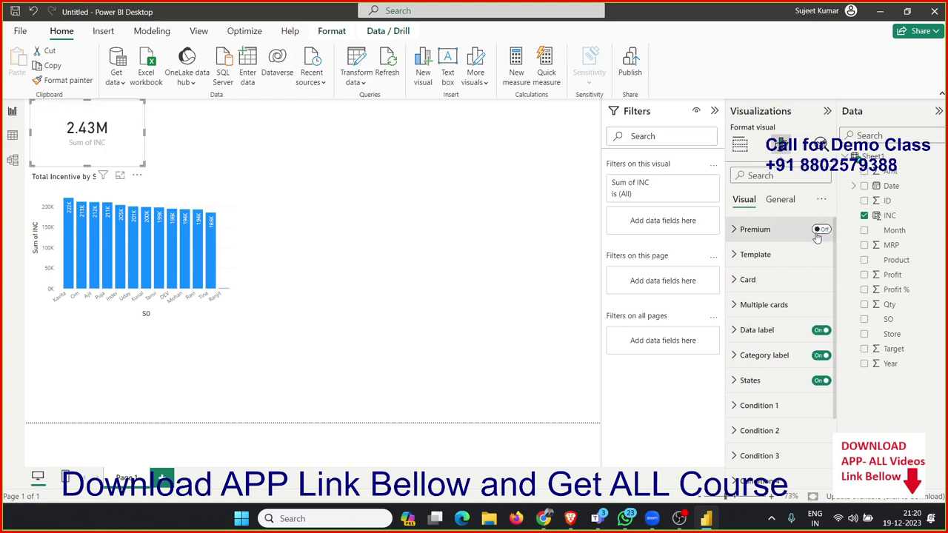
click(765, 289)
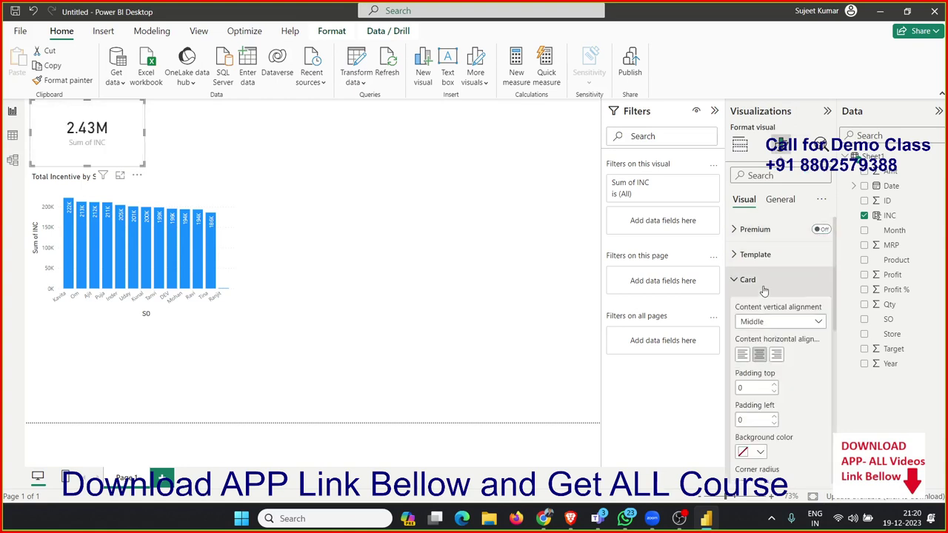
click(765, 289)
scroll(774, 415, down, 2)
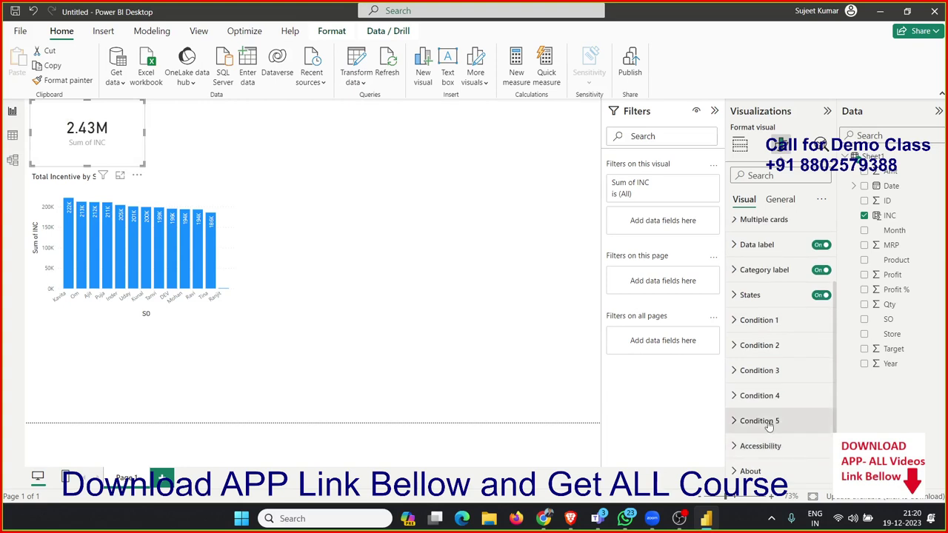
click(746, 325)
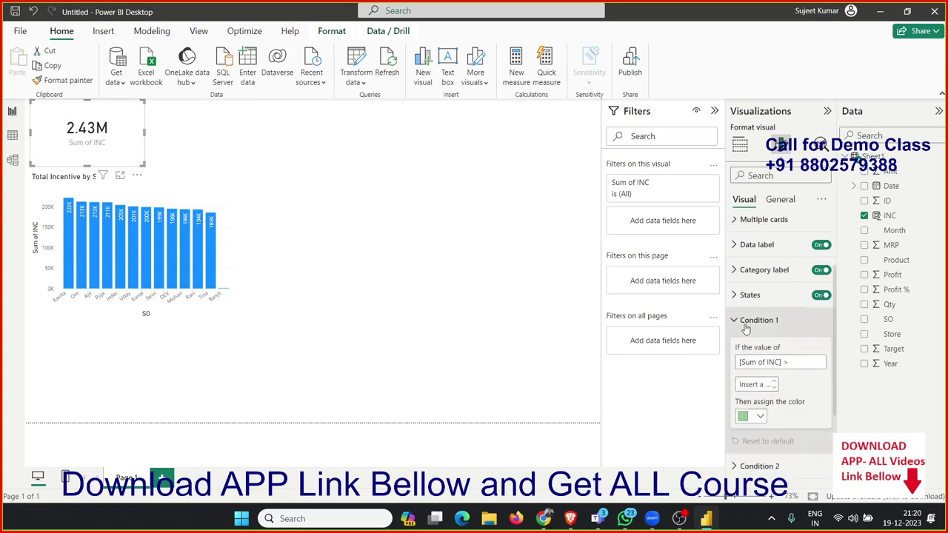
click(746, 326)
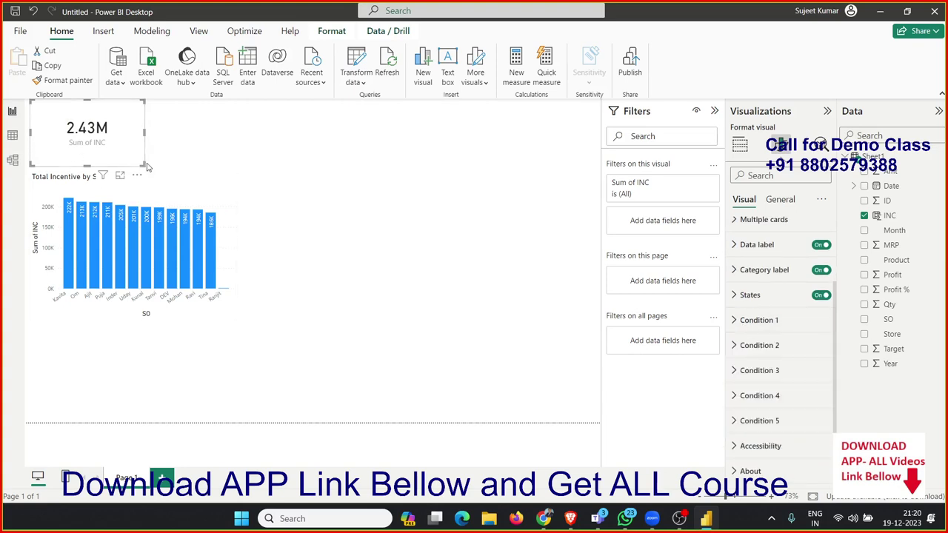
drag(143, 163, 133, 157)
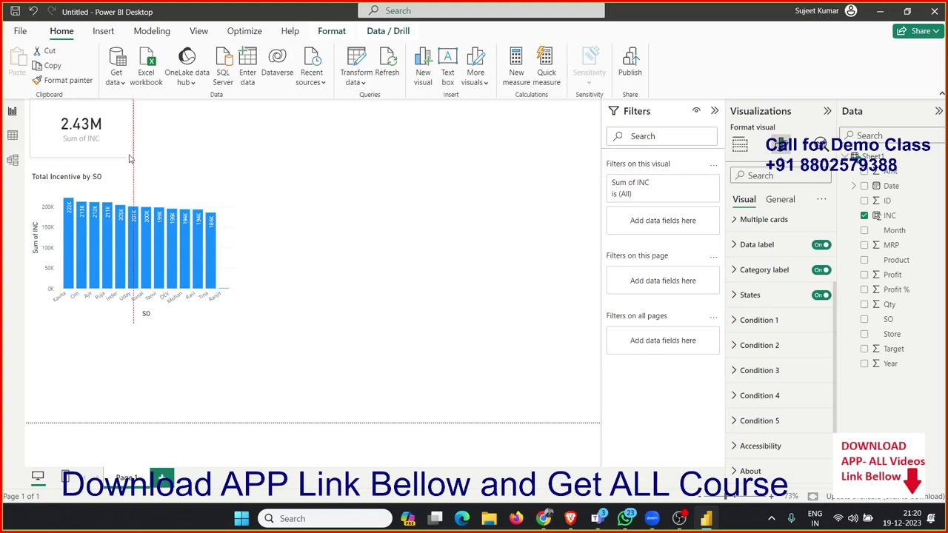
click(378, 183)
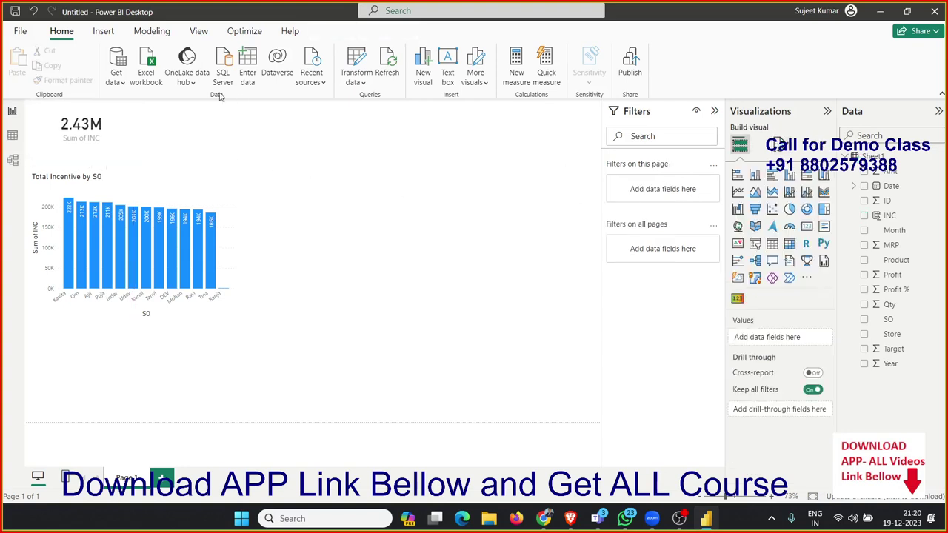
- Convert the 2.43M Sum of INC card into a gauge
click(96, 124)
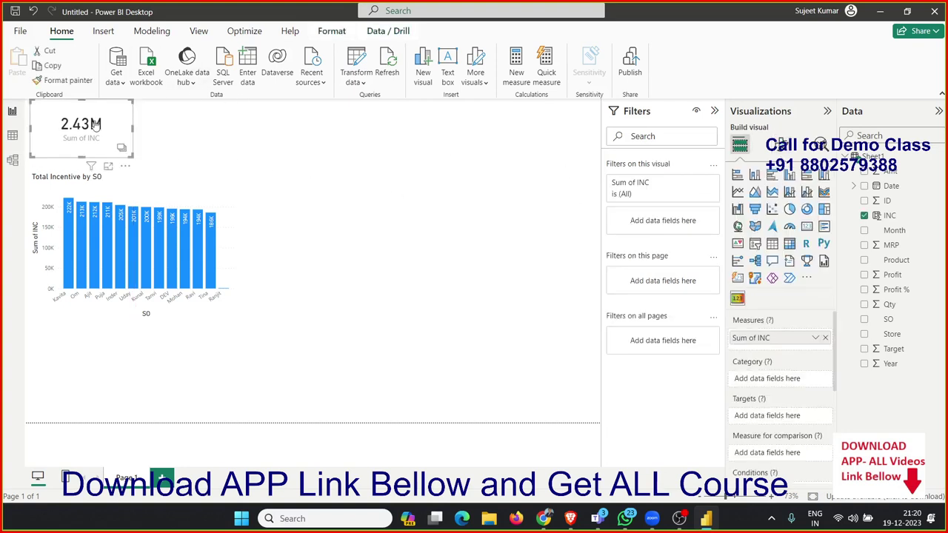
click(789, 227)
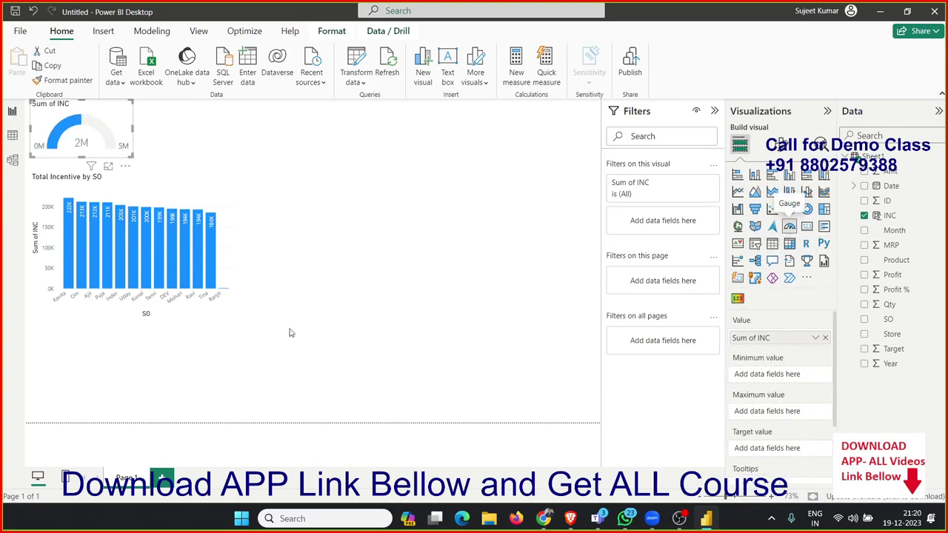
click(381, 215)
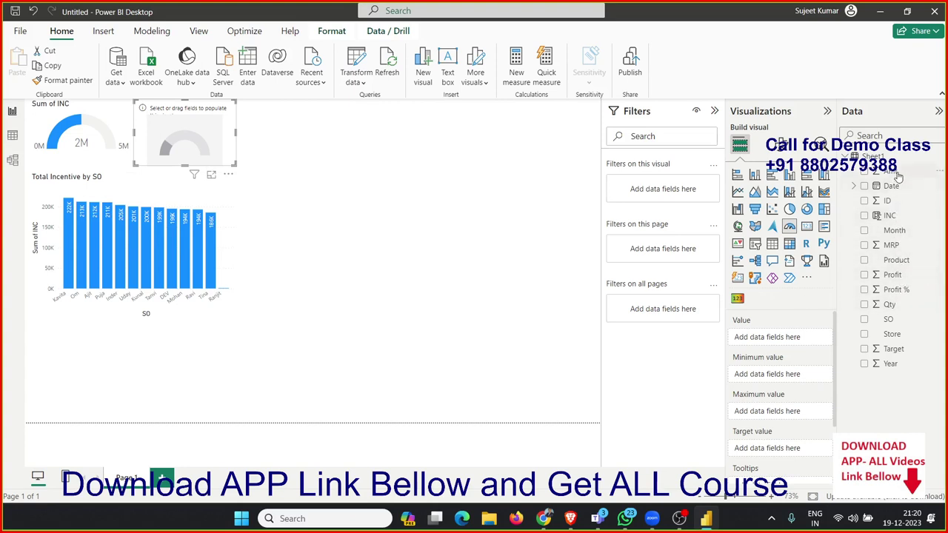
- Add a second gauge showing Sum of Amt and make it slightly smaller
drag(898, 178, 194, 152)
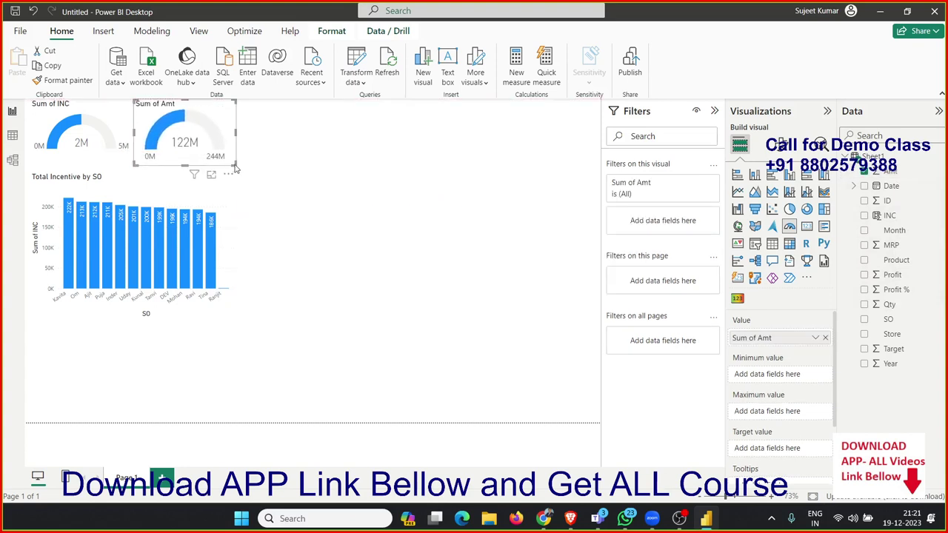
drag(233, 161, 230, 152)
click(266, 165)
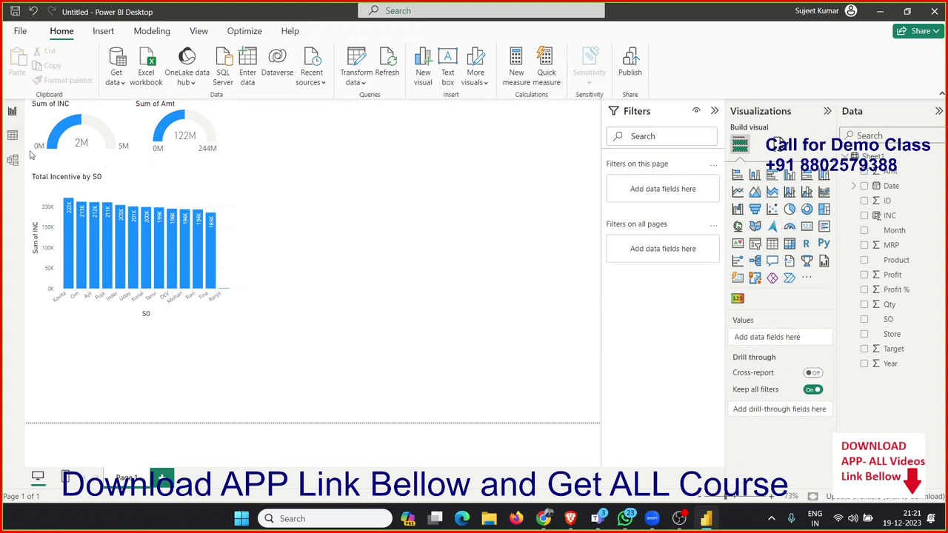
click(12, 135)
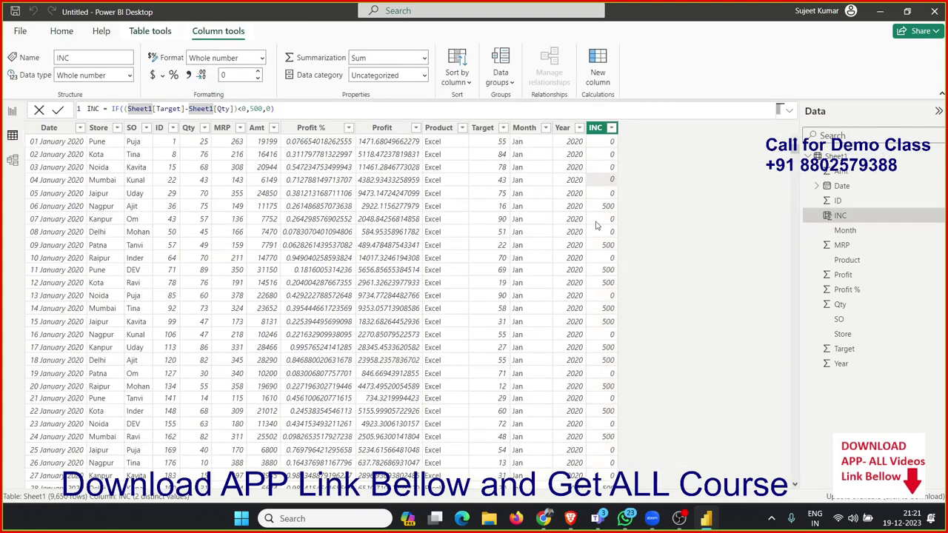
click(12, 112)
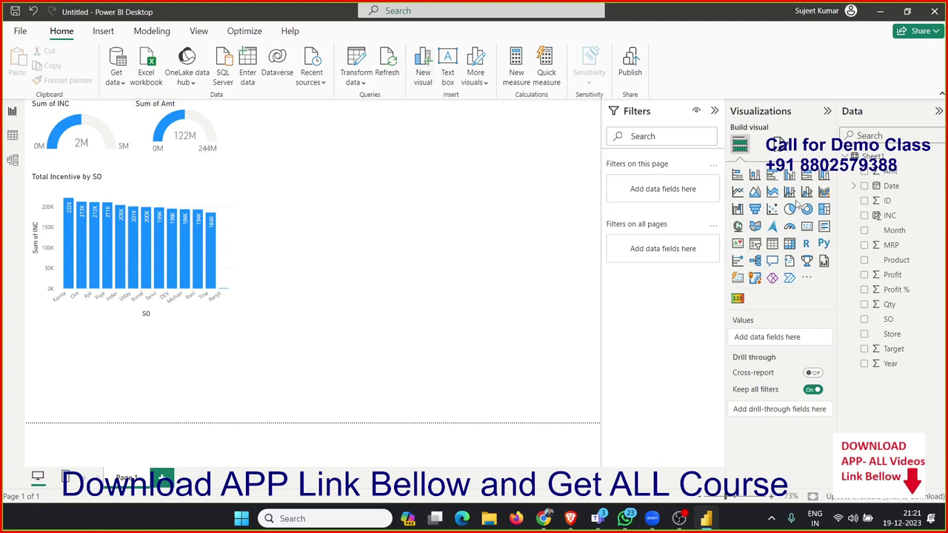
- Add a funnel chart of Sum of INC with Qty as category, and enlarge it
click(755, 209)
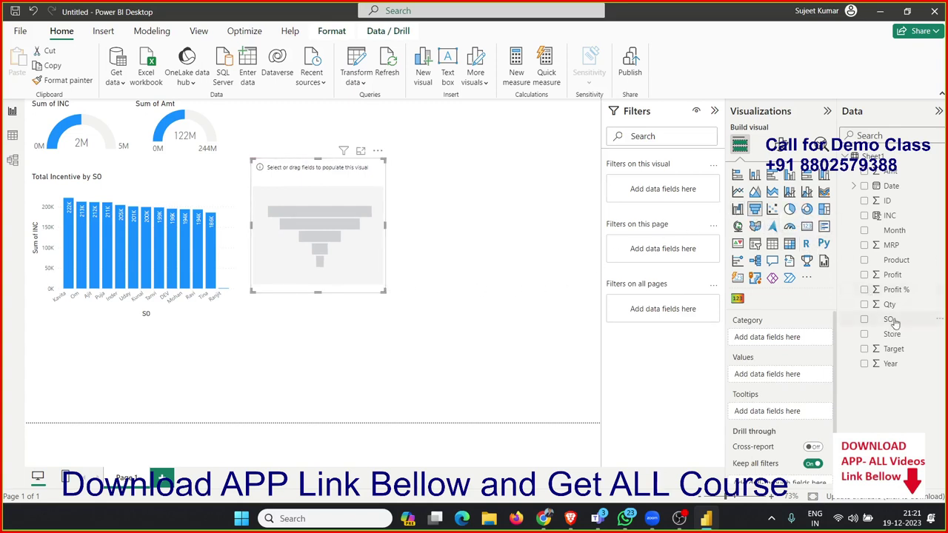
drag(892, 215, 348, 231)
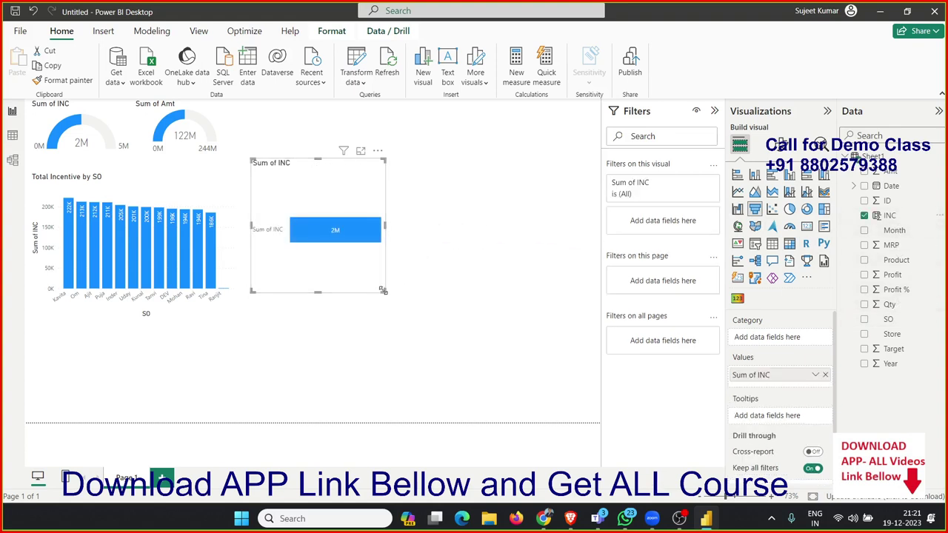
drag(383, 291, 478, 333)
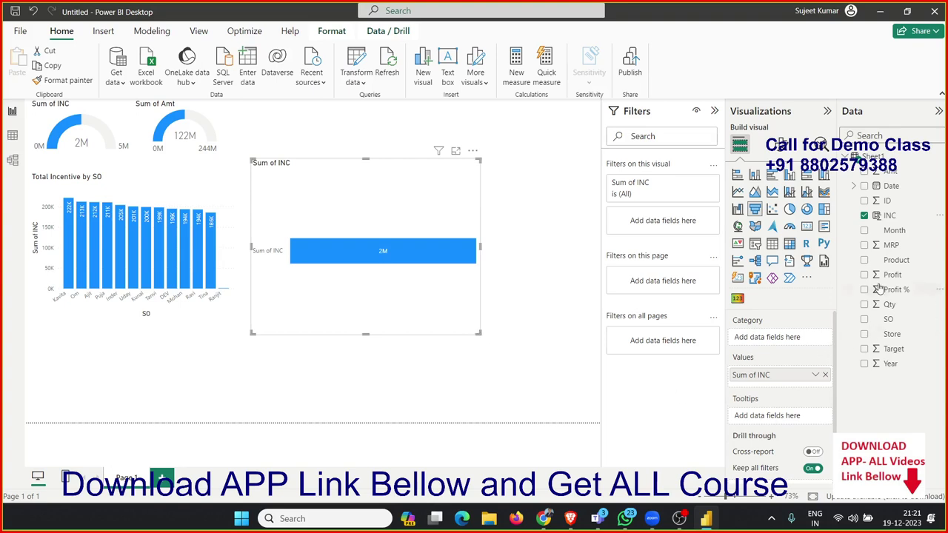
mouse_move(889, 305)
mouse_down()
mouse_move(821, 340)
mouse_move(786, 338)
mouse_up()
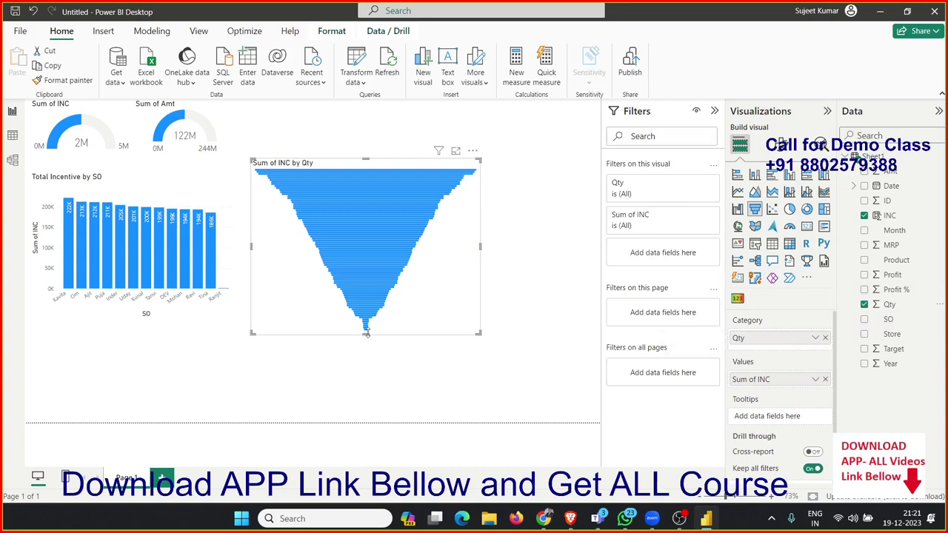
drag(366, 333, 366, 397)
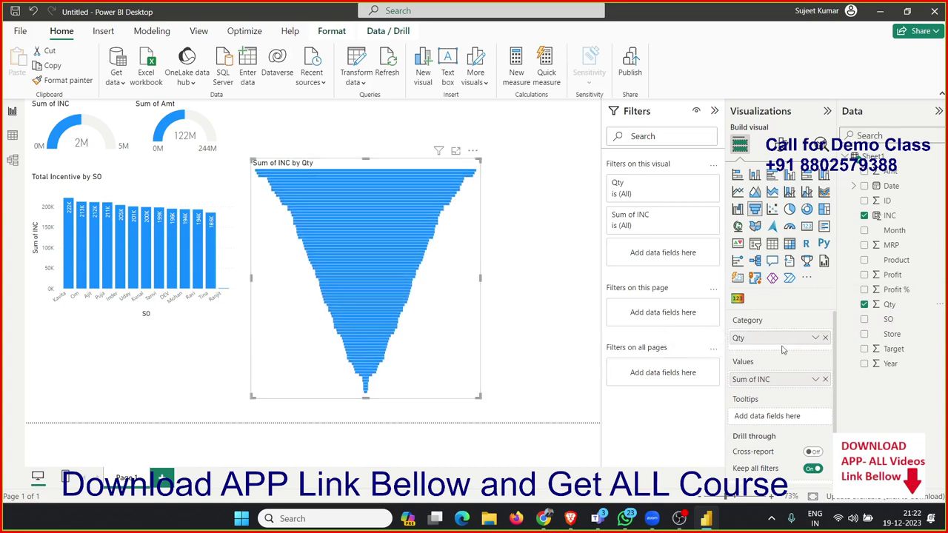
click(816, 339)
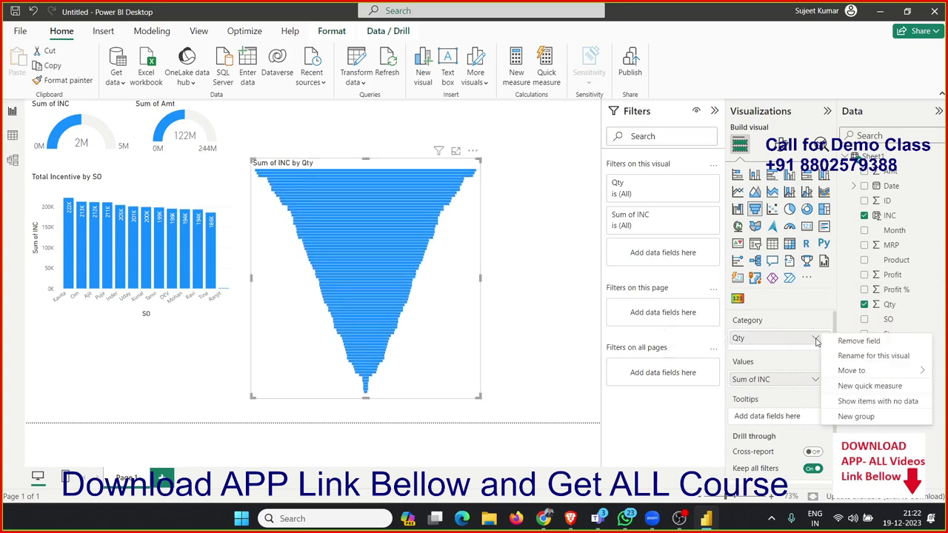
- Group Qty into bins of size 10 to create the Qty (bins) field
click(856, 418)
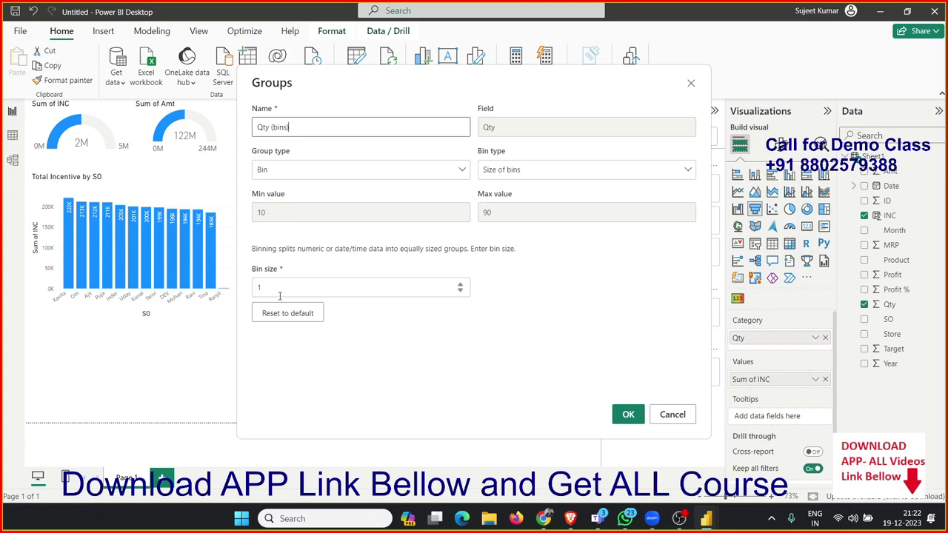
drag(281, 288, 241, 286)
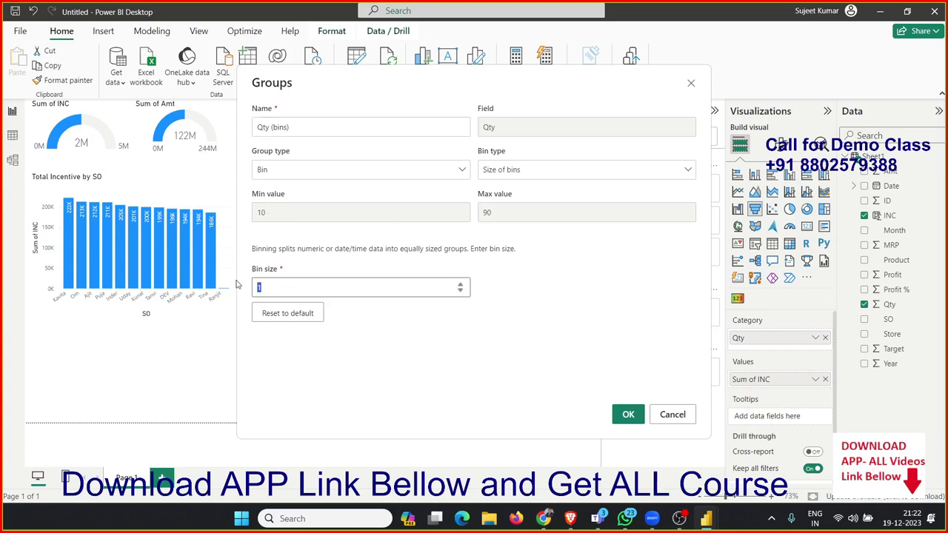
click(628, 416)
click(629, 415)
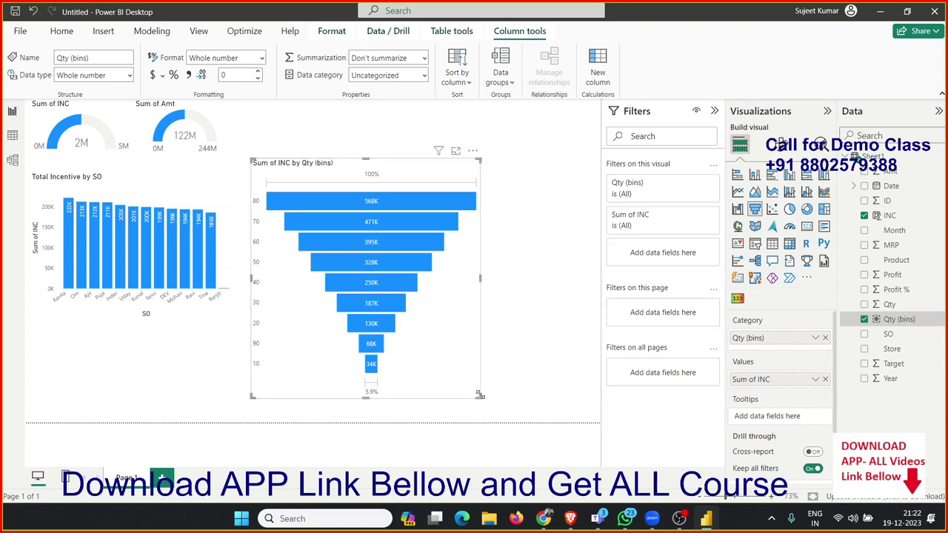
- Resize the Qty (bins) funnel wider and slightly taller
drag(480, 396, 503, 319)
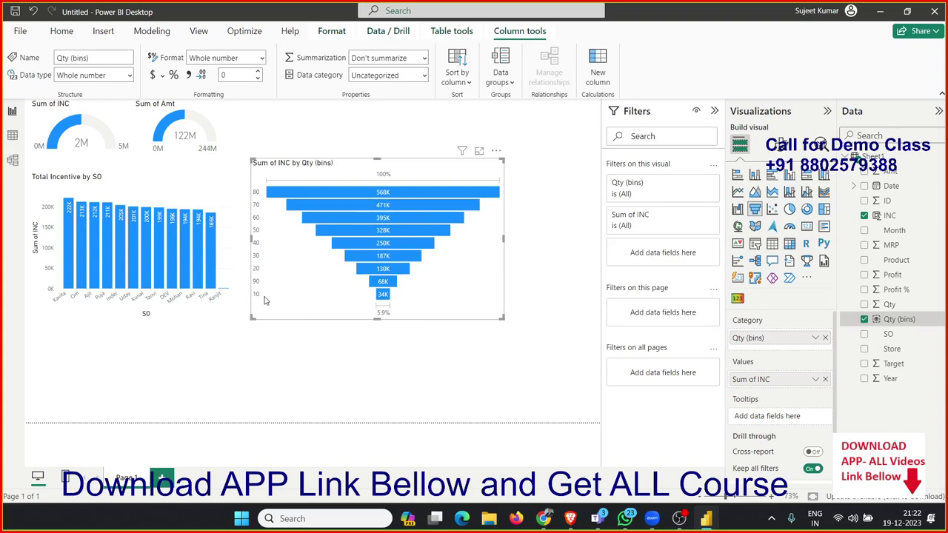
mouse_move(385, 304)
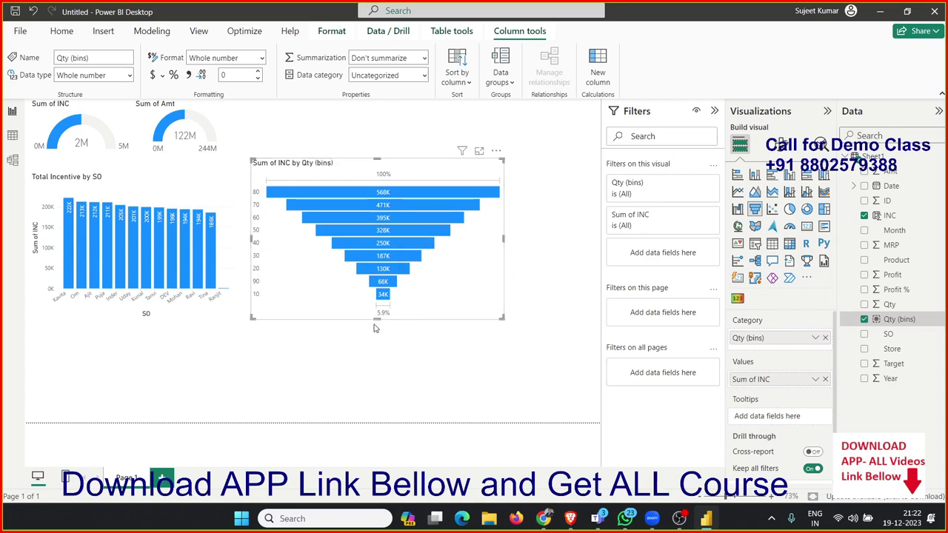
drag(375, 328, 374, 336)
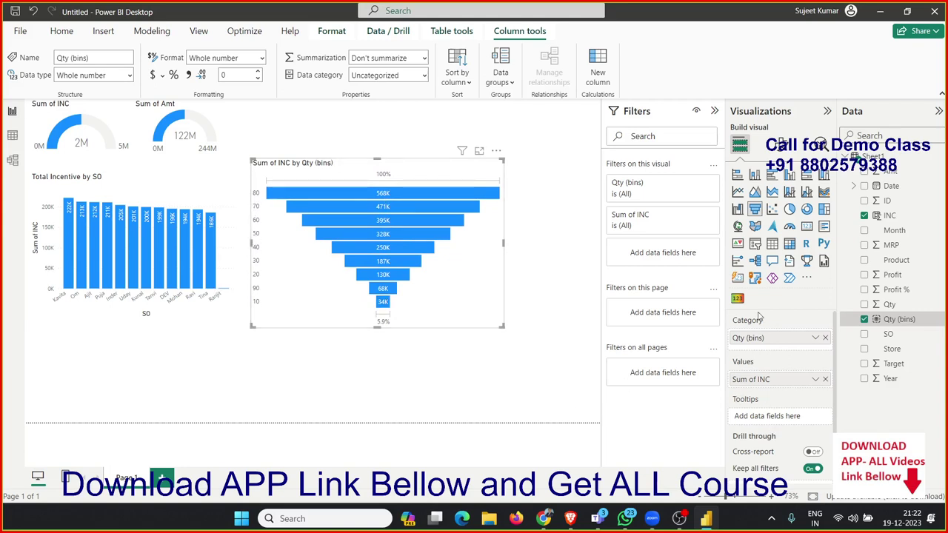
click(783, 145)
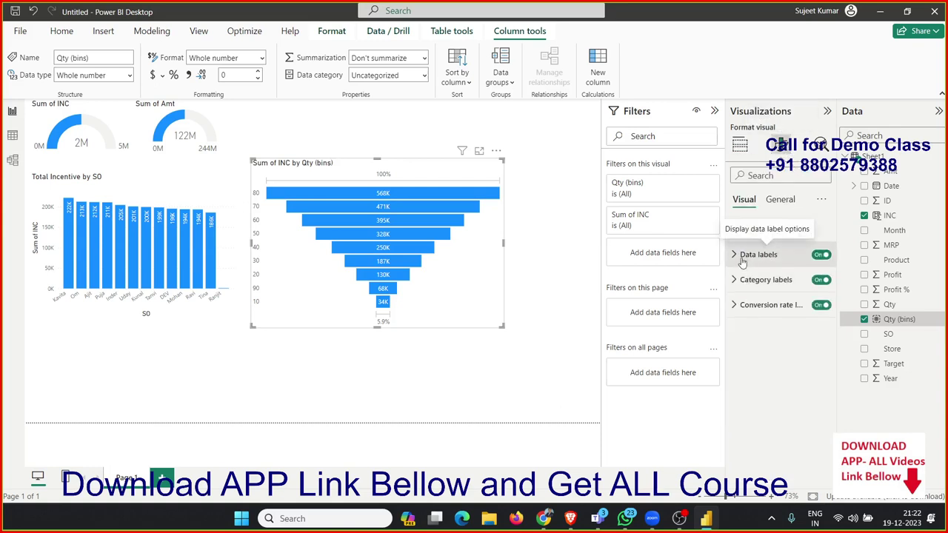
click(738, 282)
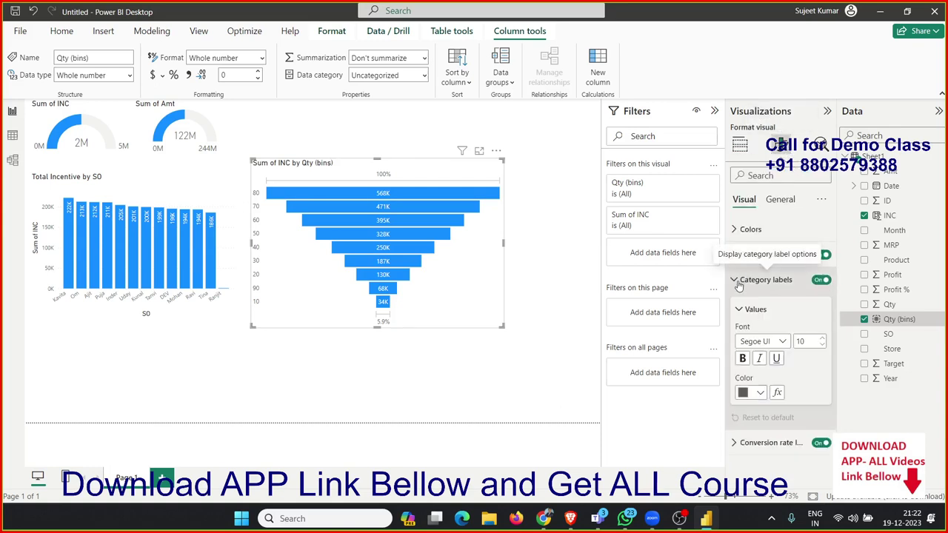
click(738, 282)
click(777, 209)
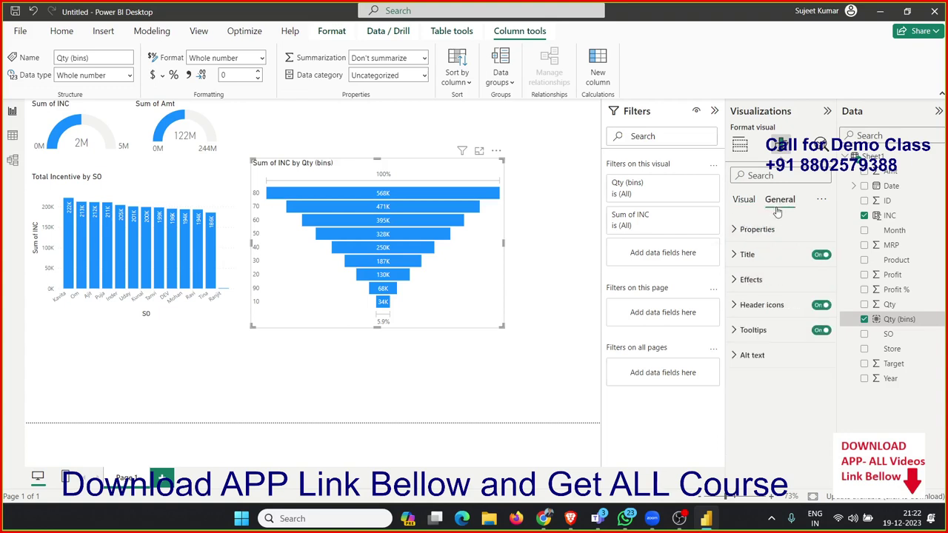
click(747, 206)
click(754, 283)
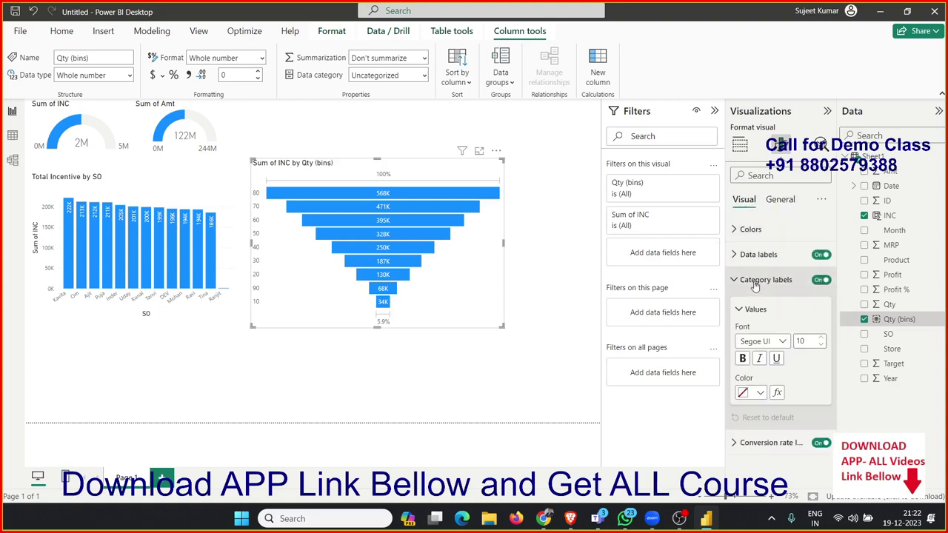
click(754, 285)
click(747, 308)
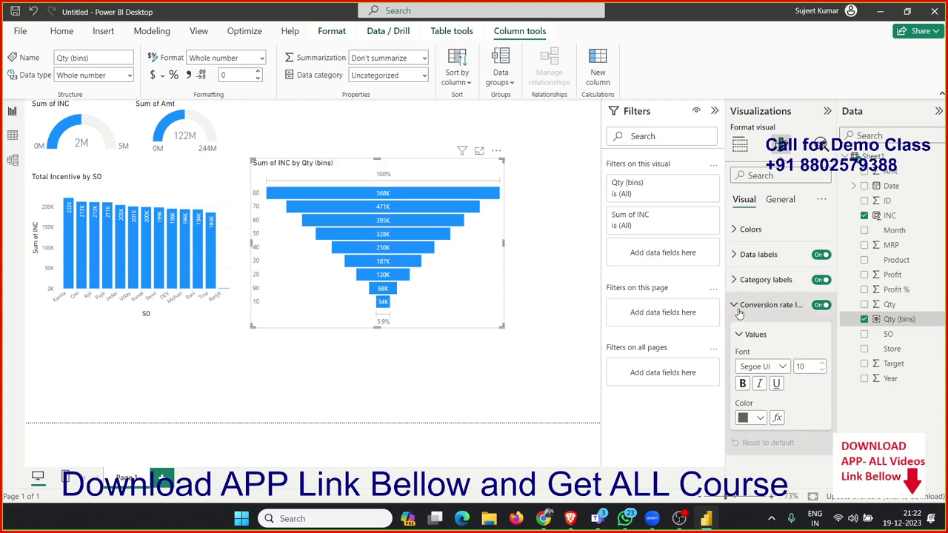
click(740, 310)
click(751, 279)
click(749, 280)
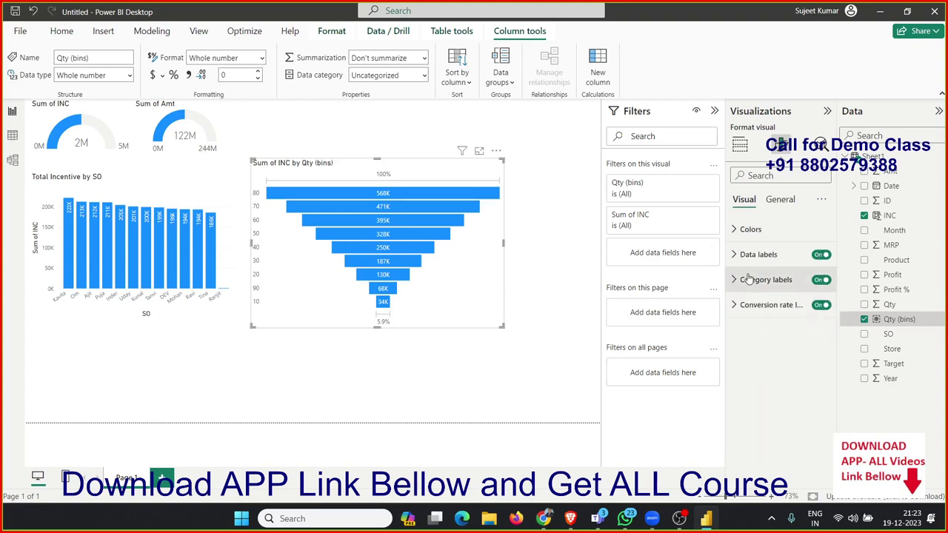
click(745, 254)
click(740, 254)
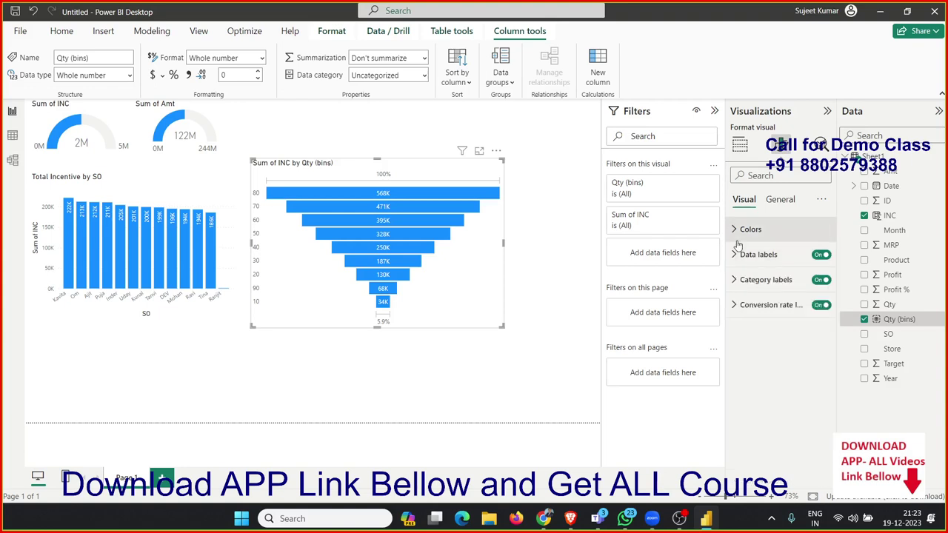
click(748, 230)
click(738, 239)
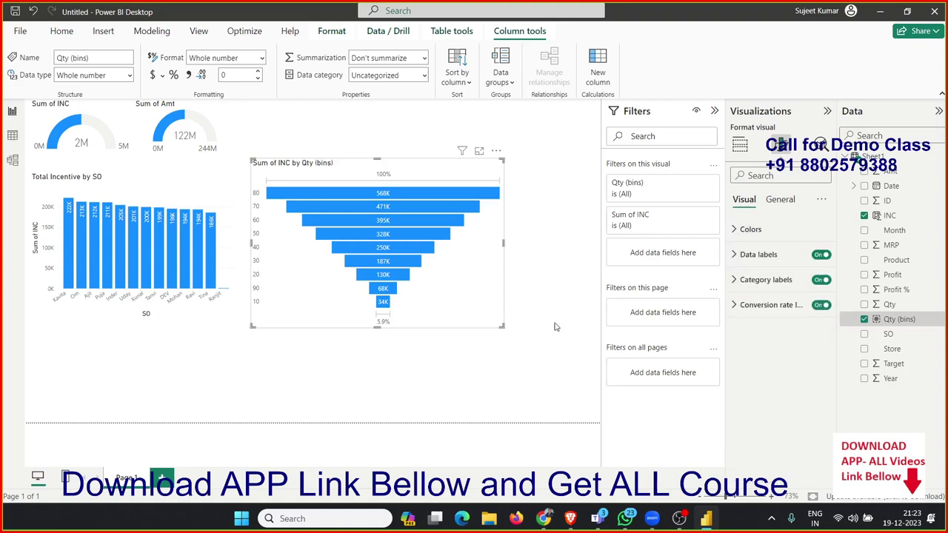
click(415, 340)
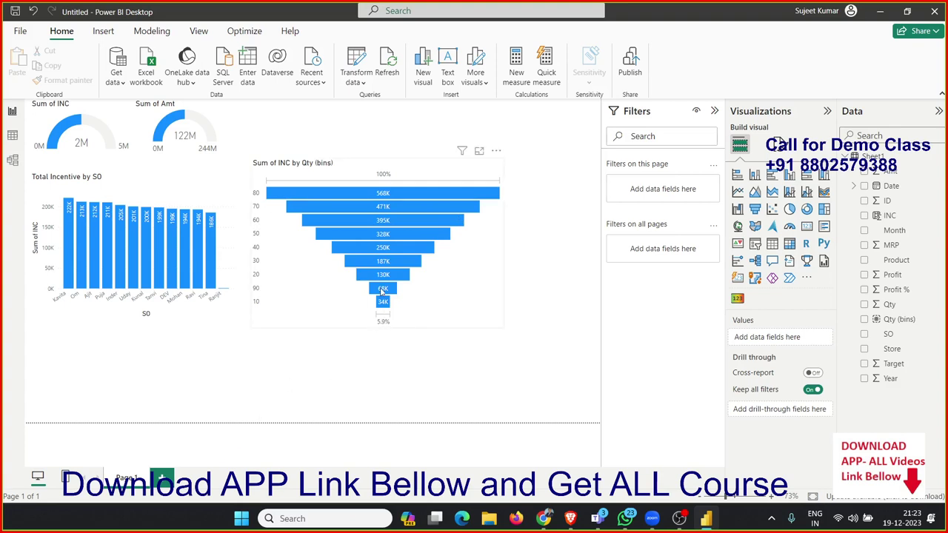
- Add a blank clustered column chart, then delete the empty placeholder
mouse_move(382, 291)
click(790, 184)
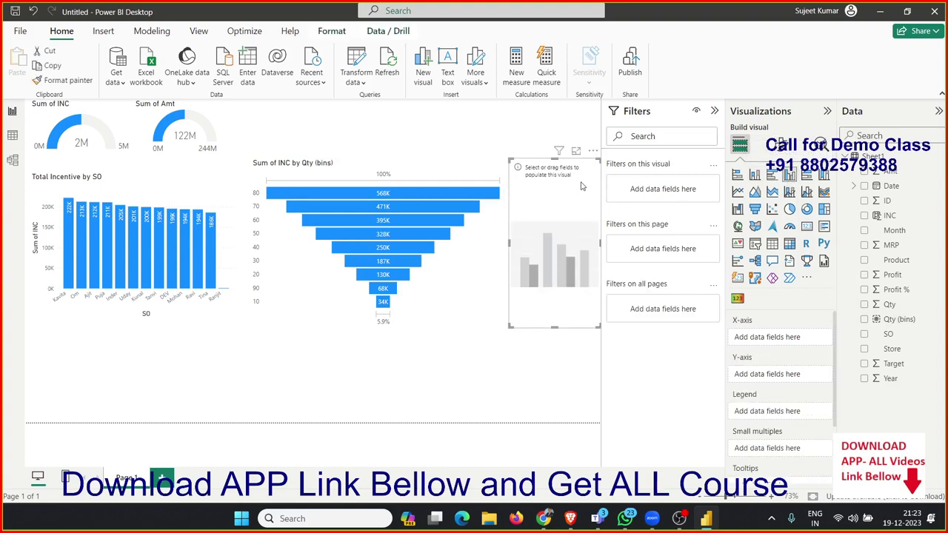
key(Delete)
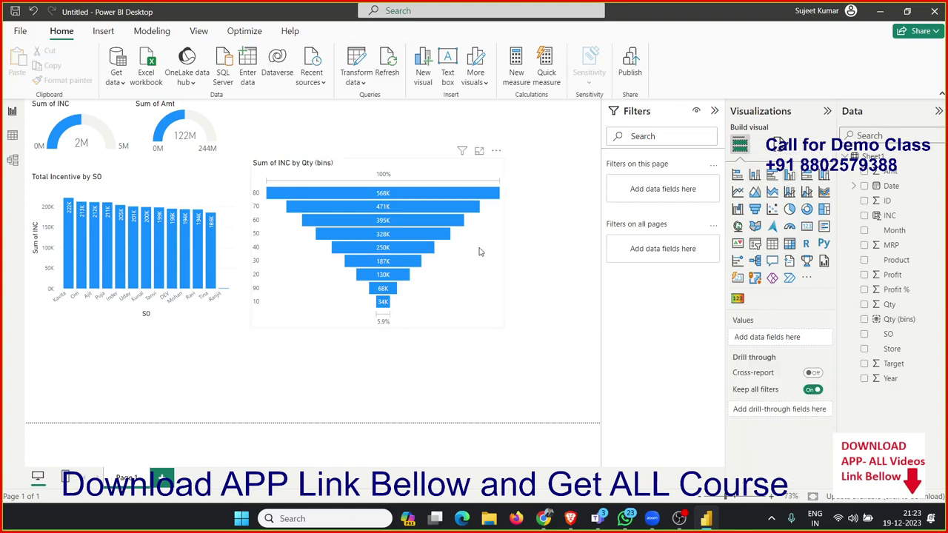
- Turn the Qty (bins) funnel into a clustered column chart, widen it and move it up
click(482, 266)
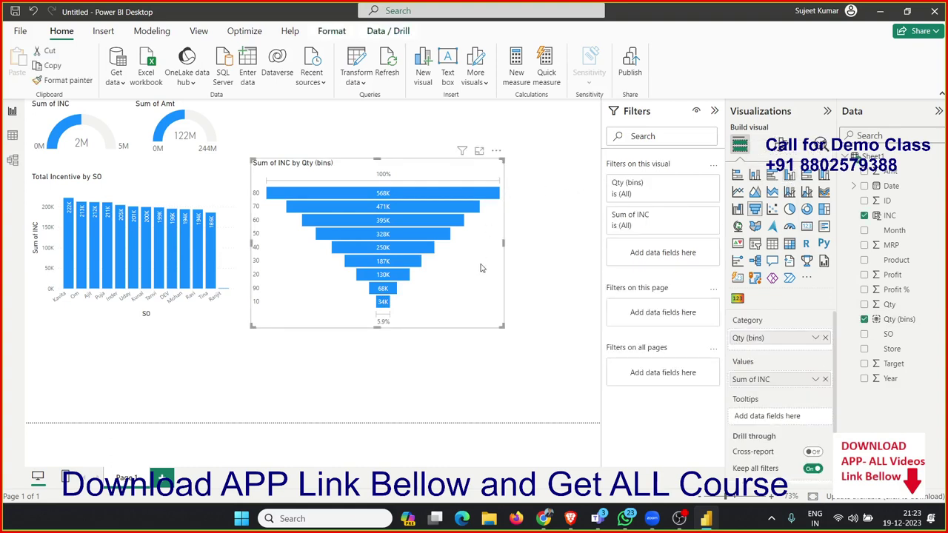
click(790, 177)
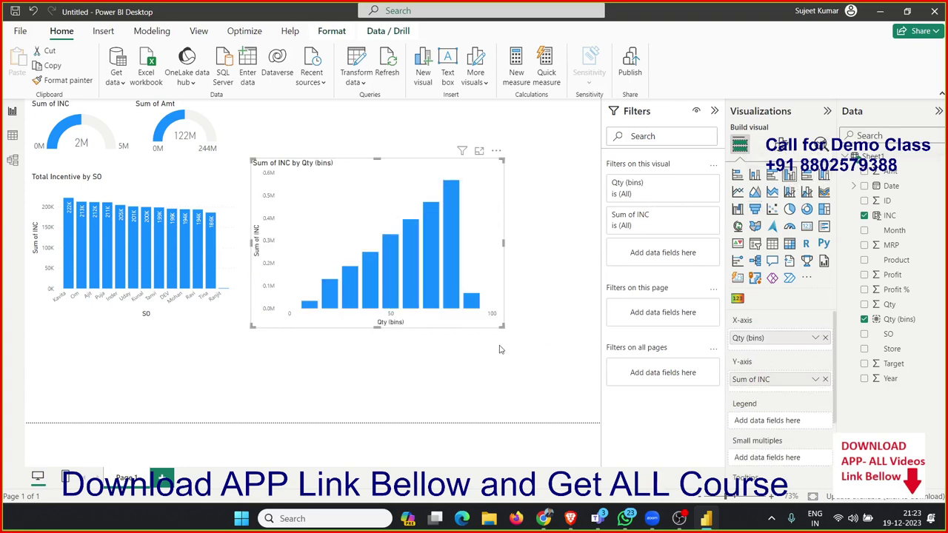
drag(505, 327, 569, 335)
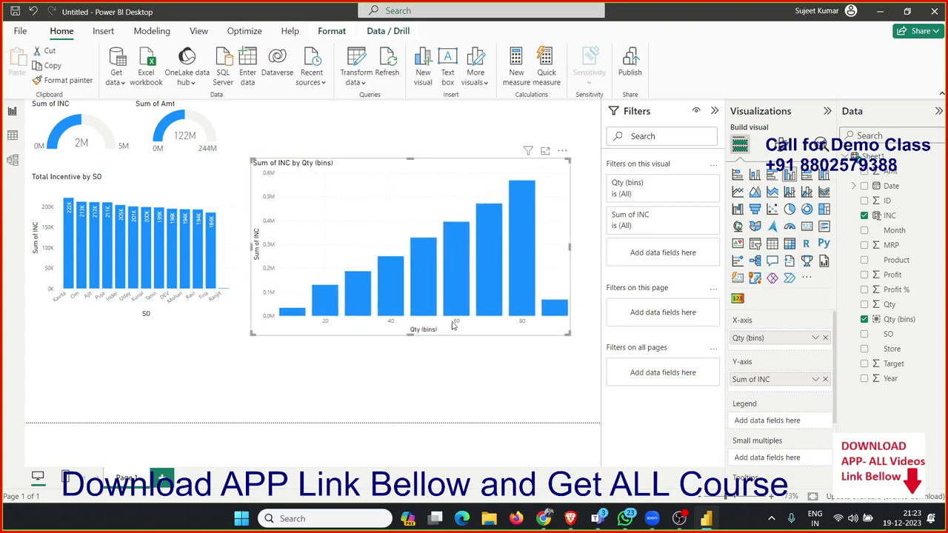
drag(568, 334, 586, 334)
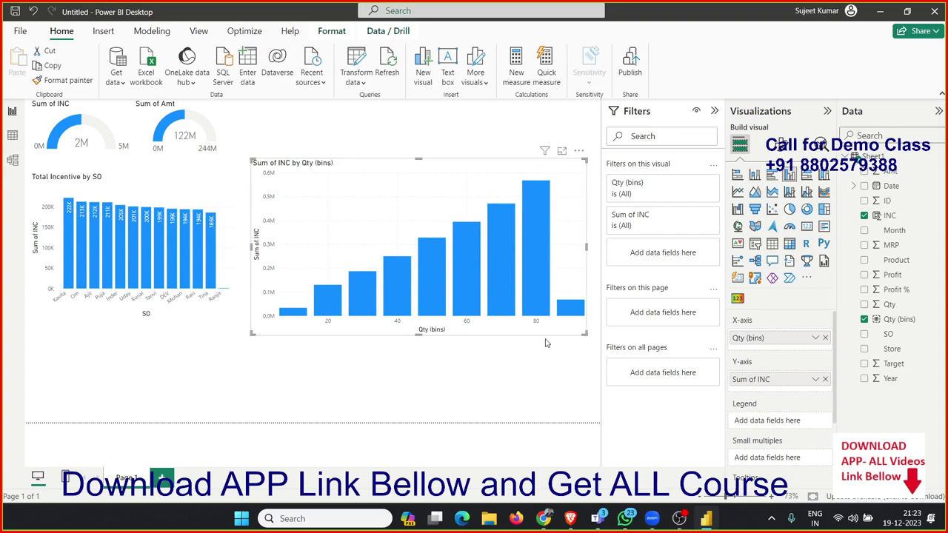
drag(547, 327, 541, 316)
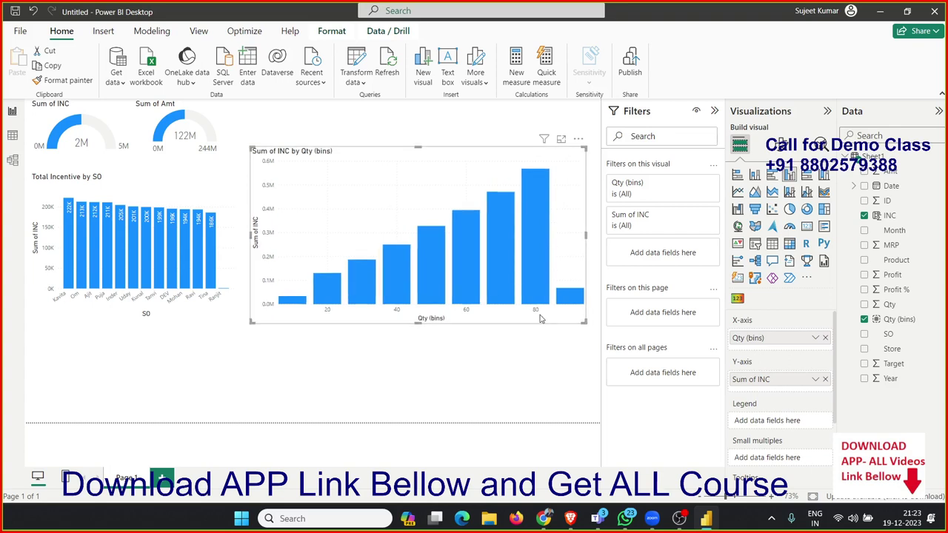
- Delete the Sum of INC by Qty (bins) chart and add a new calculated column to Sheet1
key(Delete)
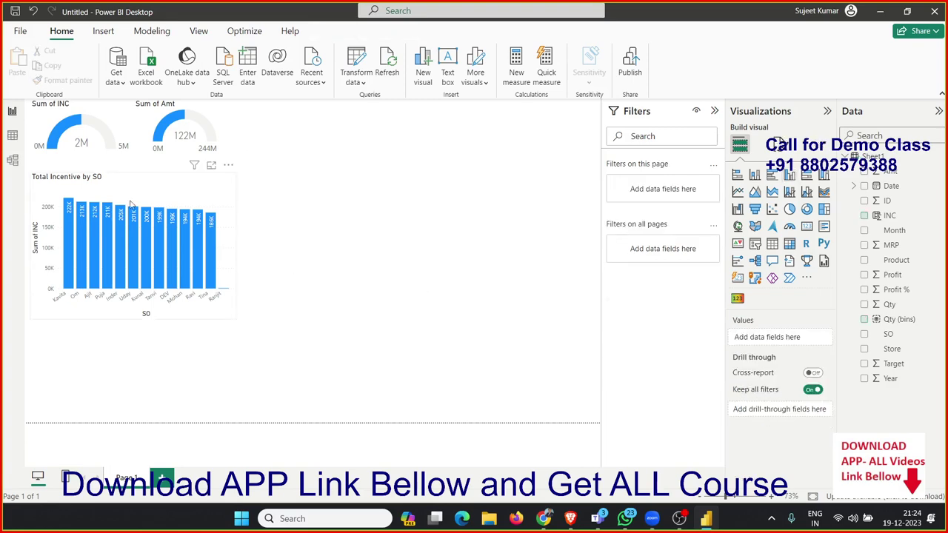
click(12, 136)
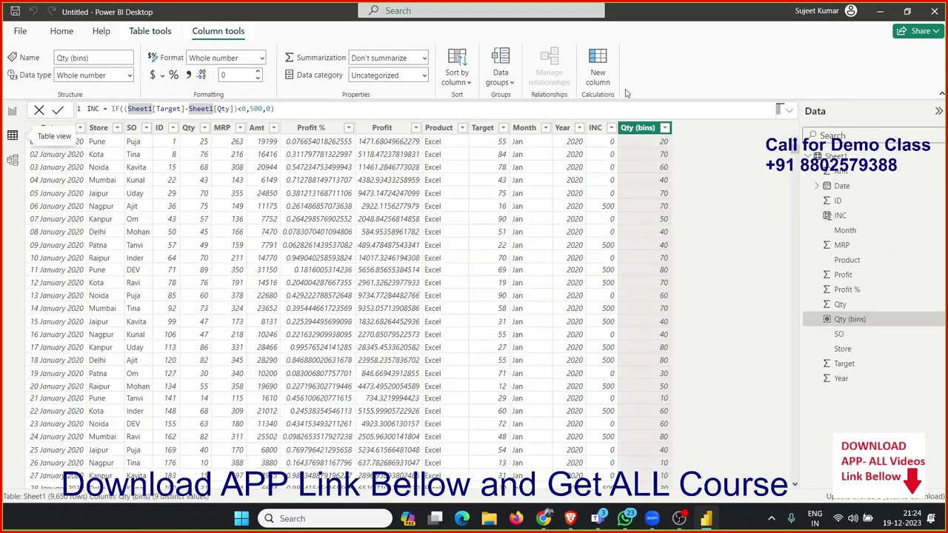
click(599, 77)
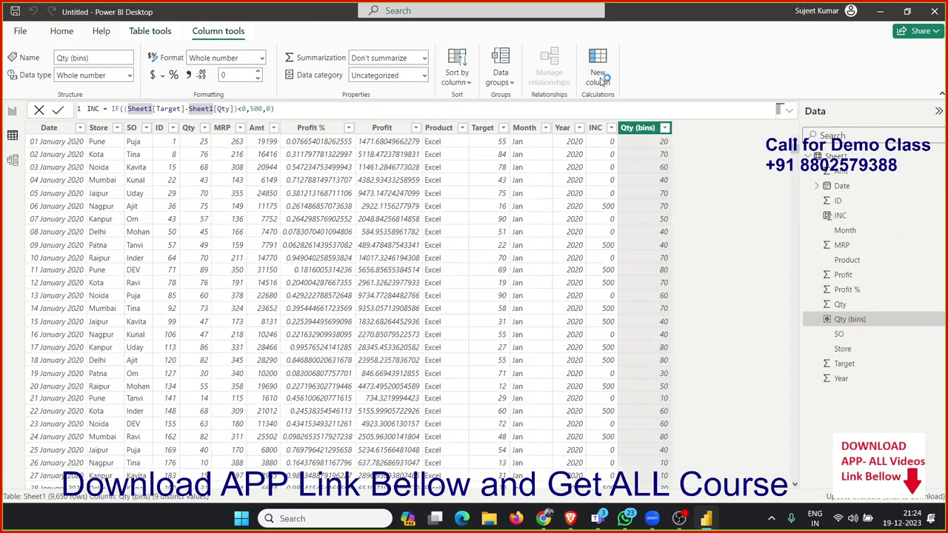
key(Escape)
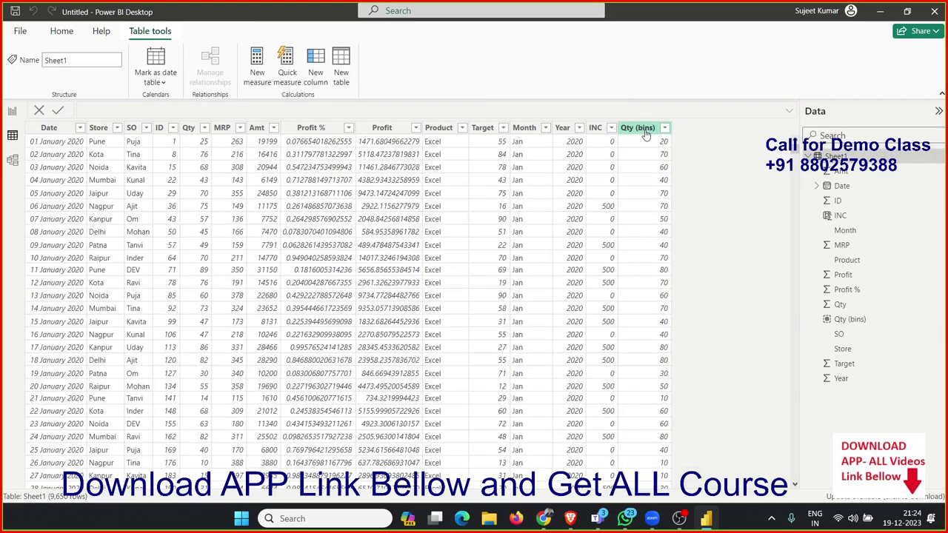
click(323, 62)
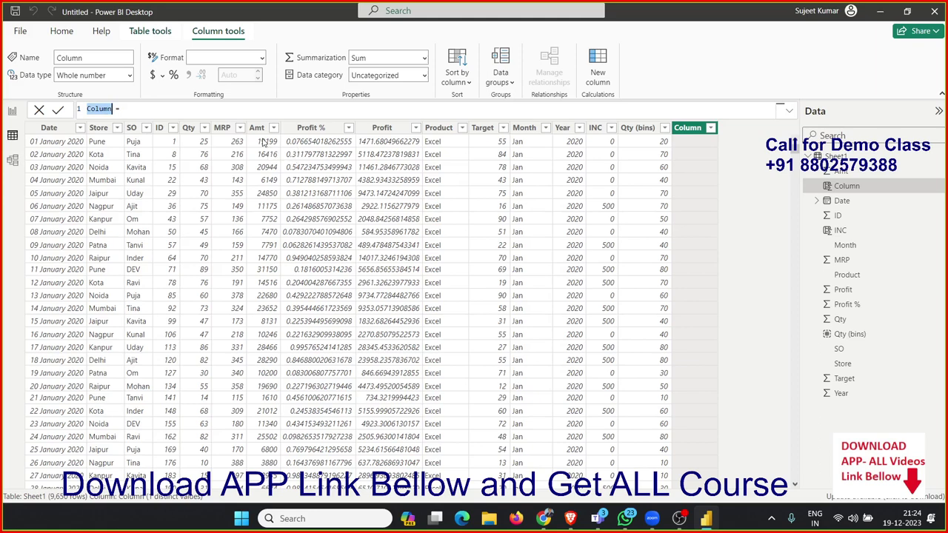
- Name the column Slab and start an IF formula testing Sheet1[Qty]
text(Slab)
text(S)
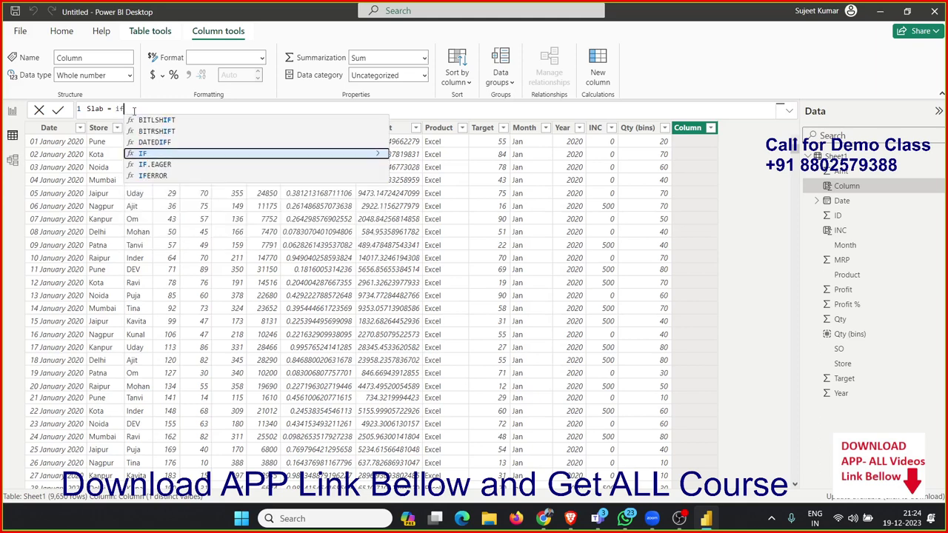
key(BackSpace)
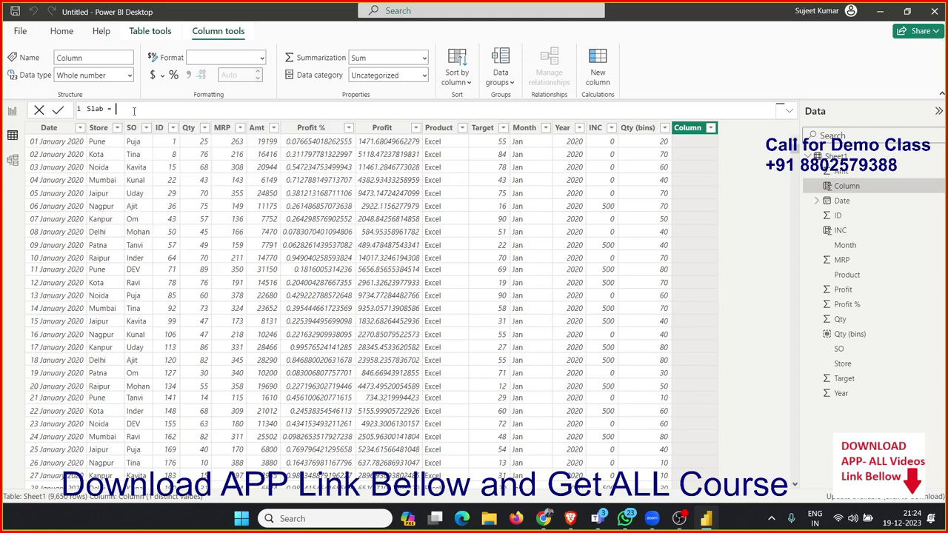
text(if)
key(Tab)
text(and)
key(Tab)
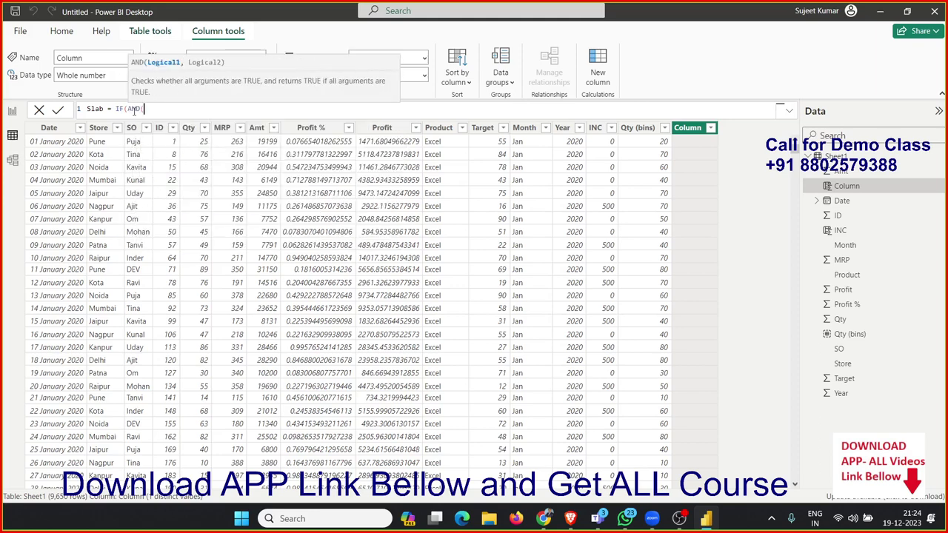
text(q)
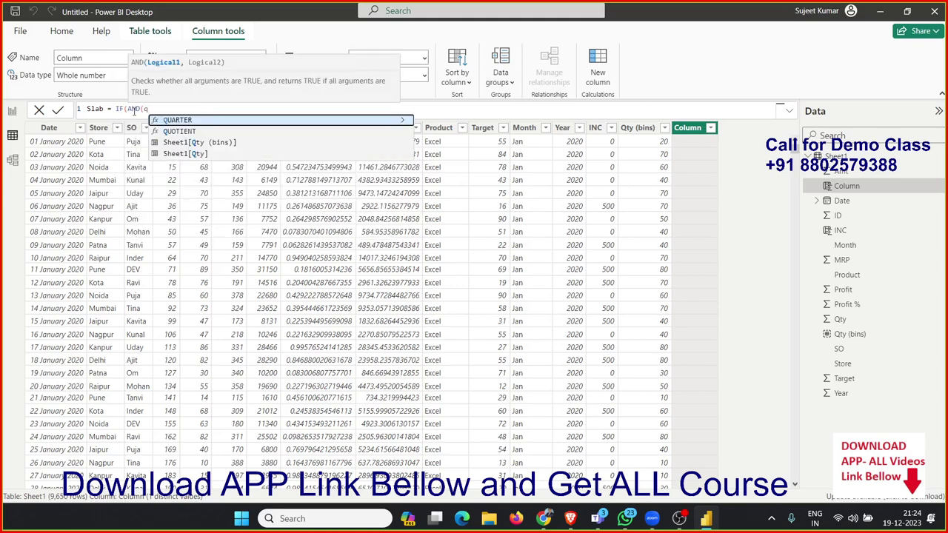
key(Down)
key(Down)
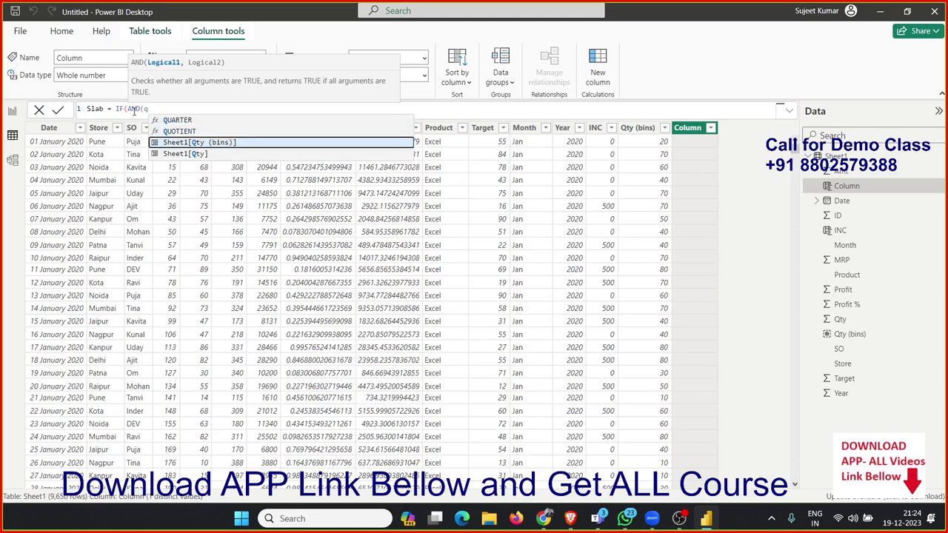
key(Down)
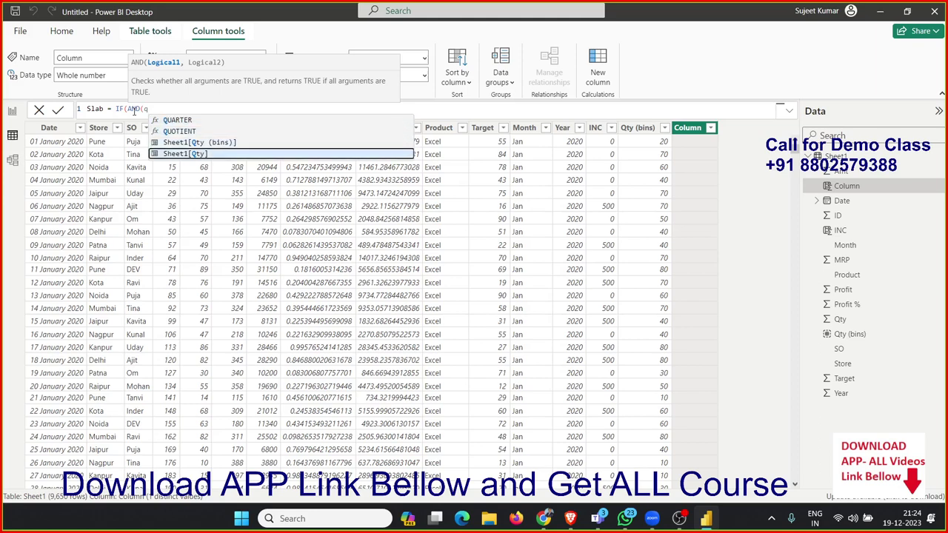
key(BackSpace)
key(BackSpace)
key(BackSpace)
key(BackSpace)
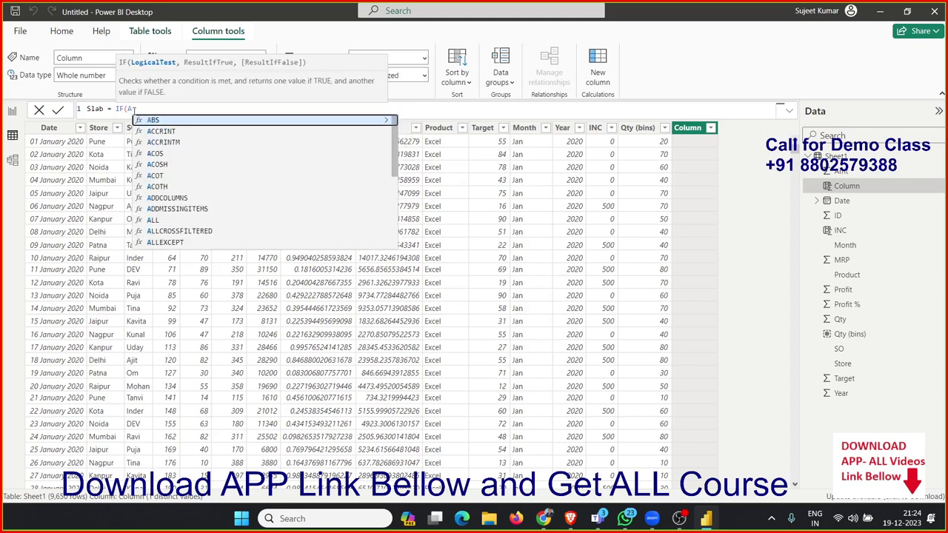
key(BackSpace)
text(qt)
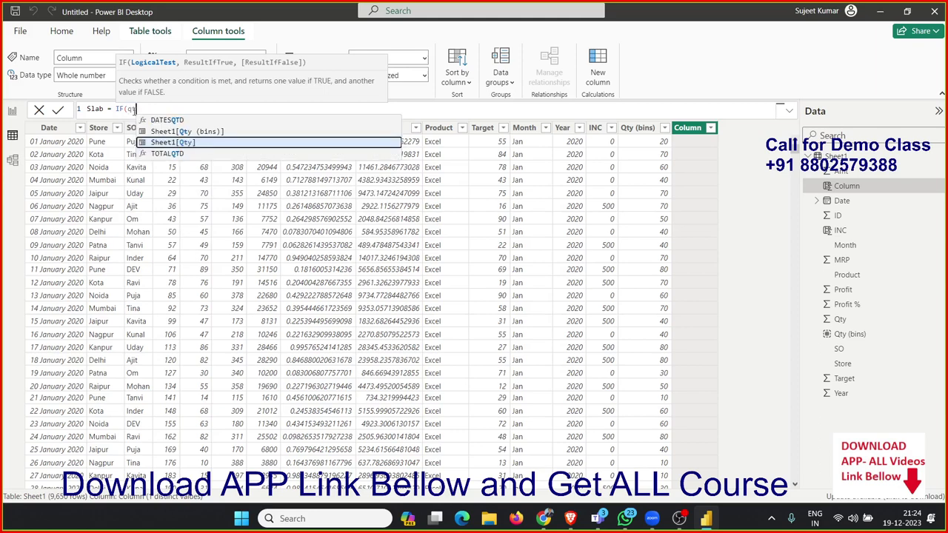
key(Tab)
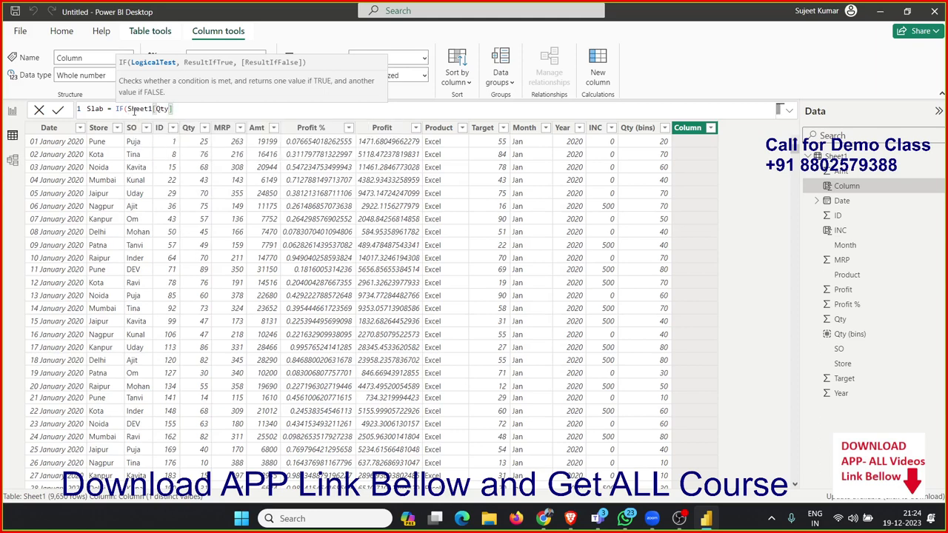
- Complete the nested IFs returning "0-10", "10-20", "20-40" and ">40", and commit the column
text(<=40)
text(,)
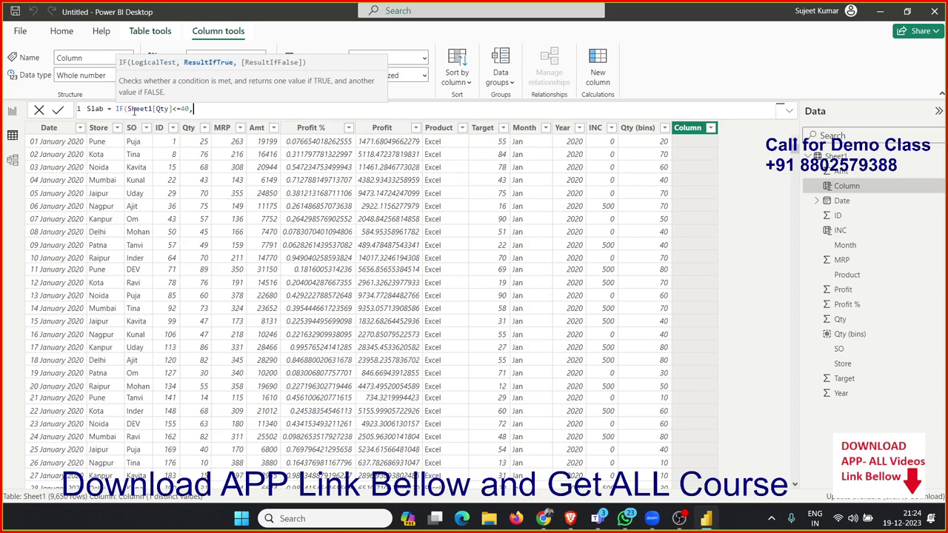
key(BackSpace)
key(BackSpace)
text(,")
text(0-10")
text(,IF()
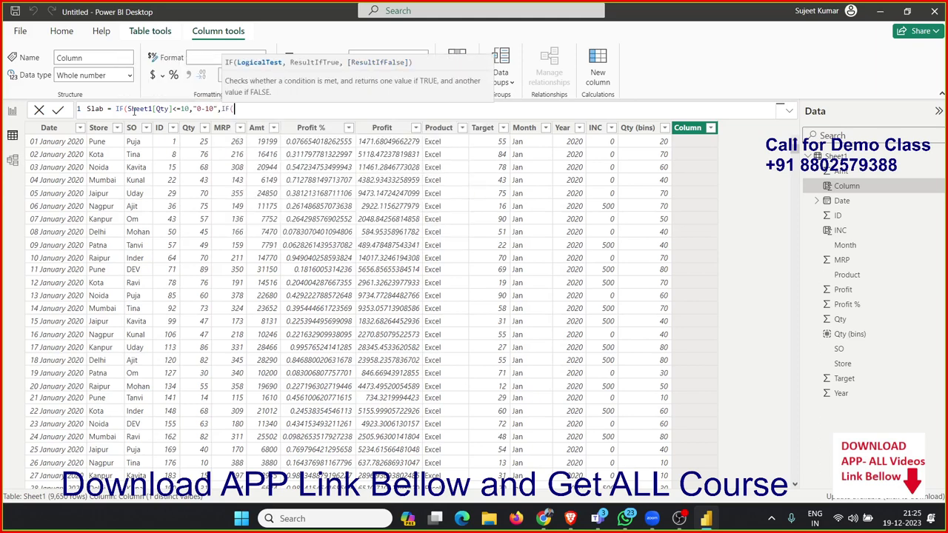
text(qty)
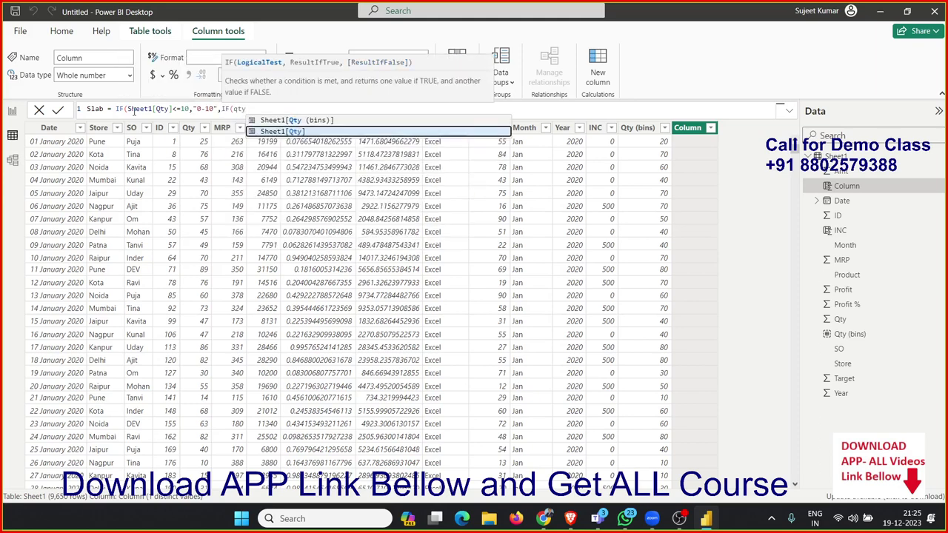
key(Tab)
text(<=)
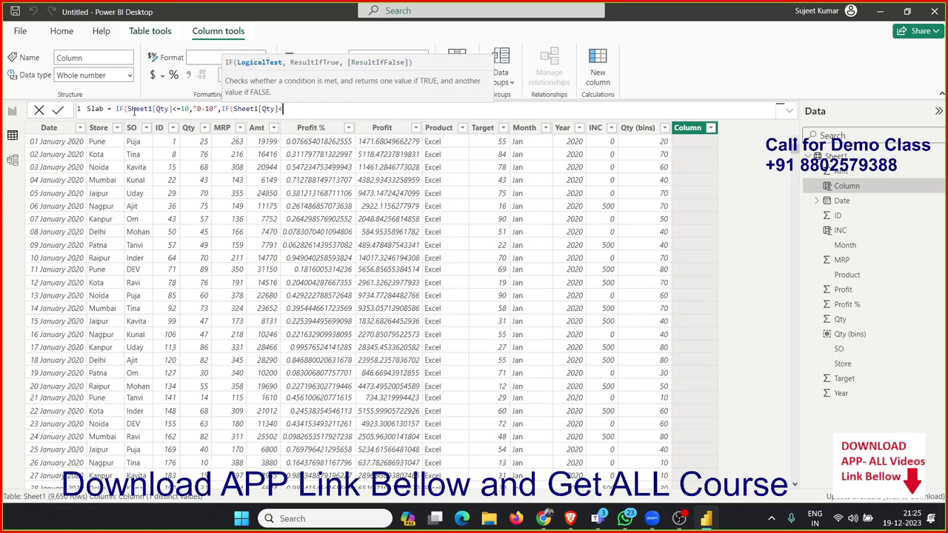
text(20,)
text("0-20)
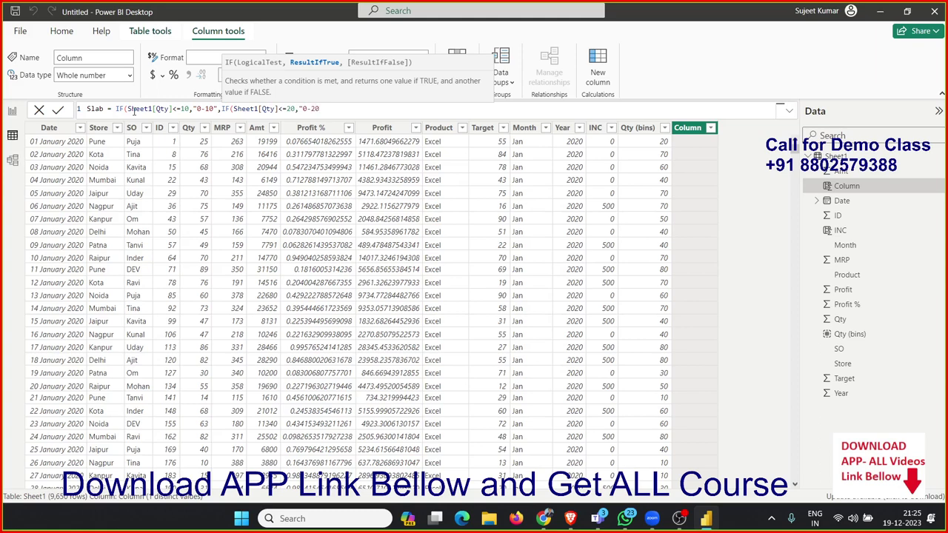
key(BackSpace)
key(BackSpace)
key(BackSpace)
text(10-20")
text(,IF)
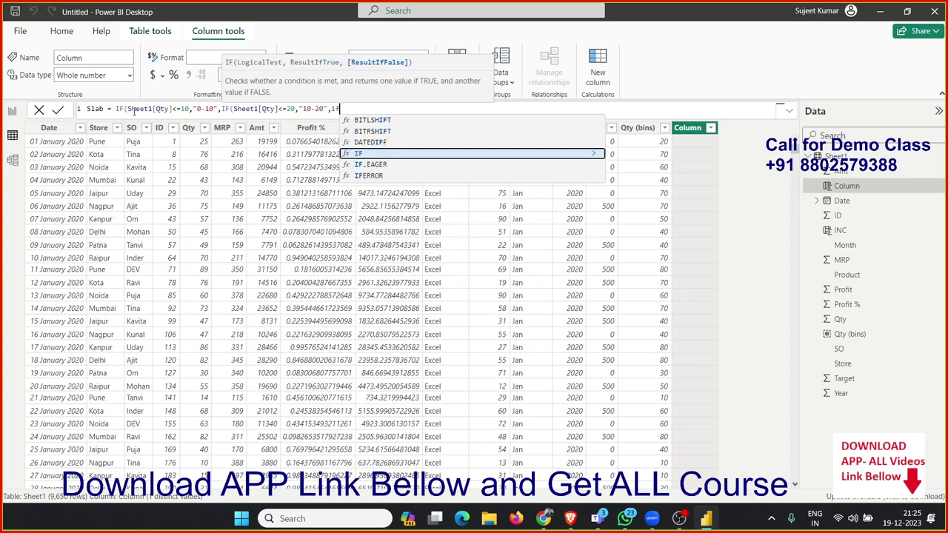
text((q)
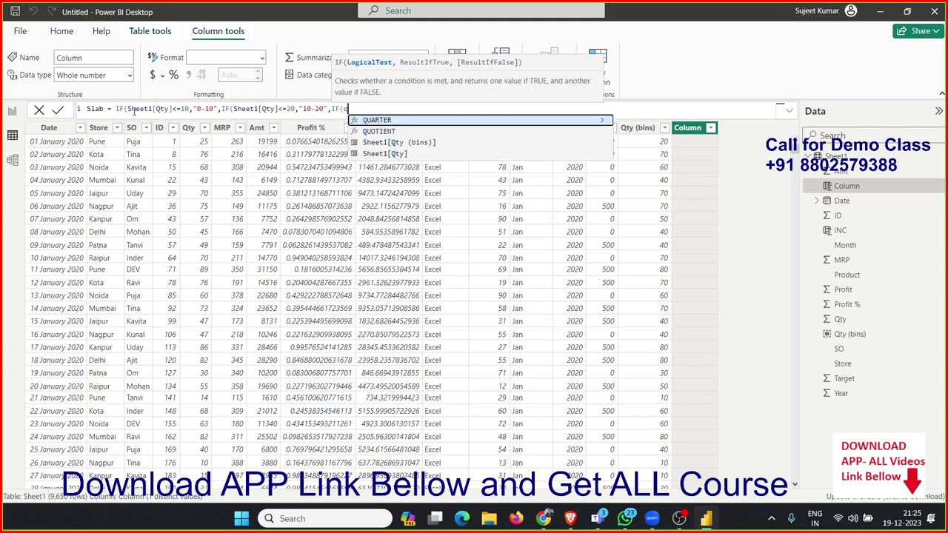
key(Down)
key(Down)
key(Down)
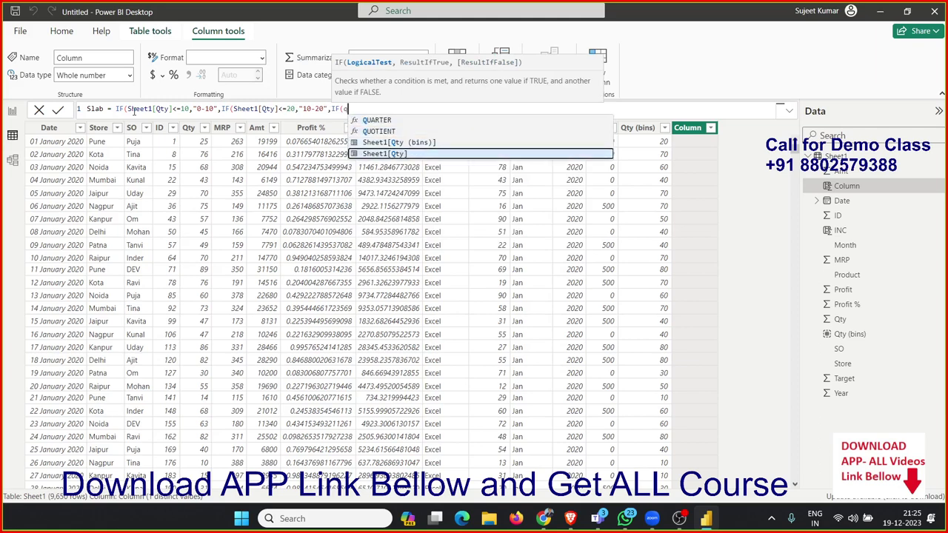
key(Tab)
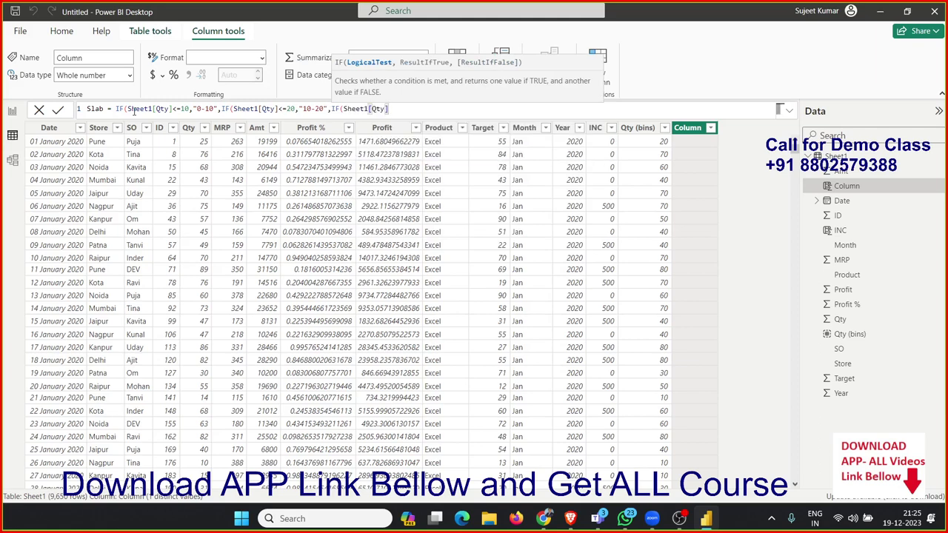
text(<=40)
text(,")
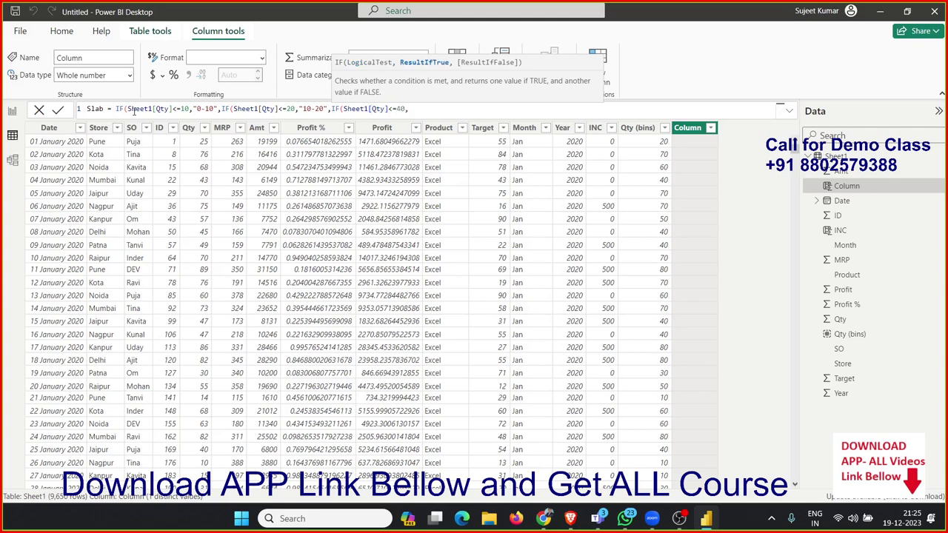
text(20)
text(-40",">40)
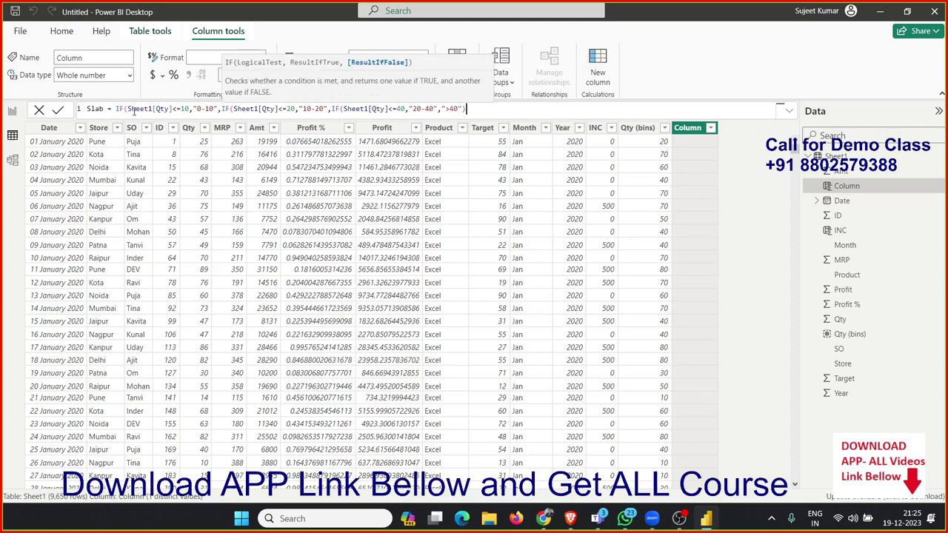
text())
key(Return)
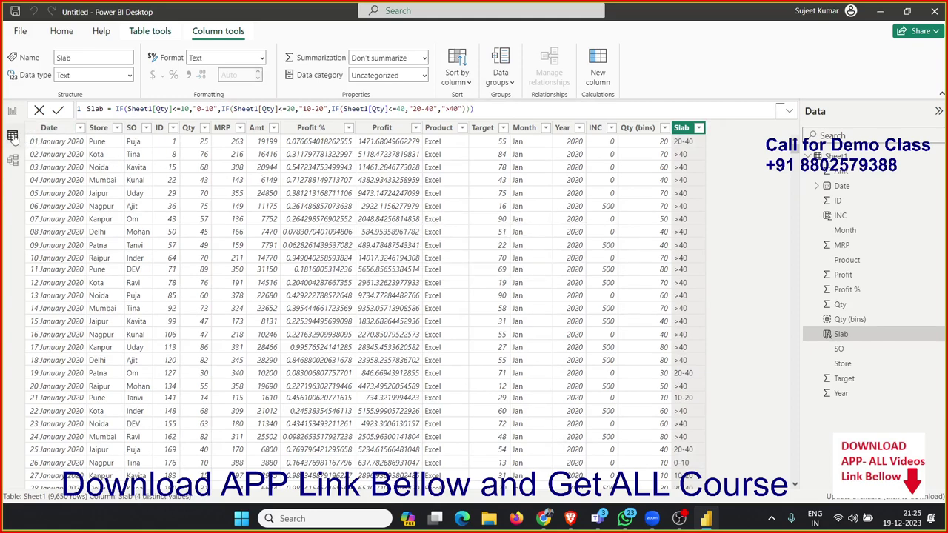
- Build a column chart with Slab on the x-axis and Sum of INC as values, then enlarge it
click(13, 111)
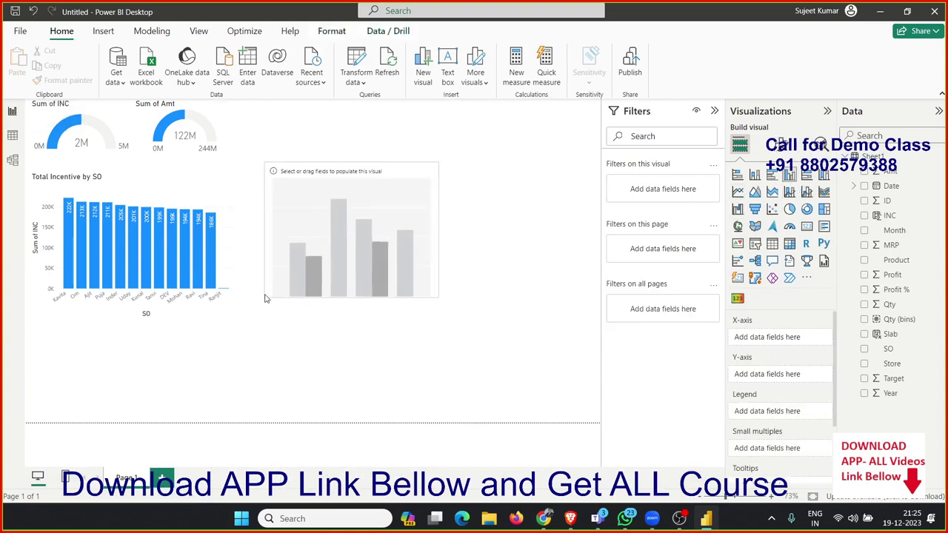
drag(306, 295, 247, 295)
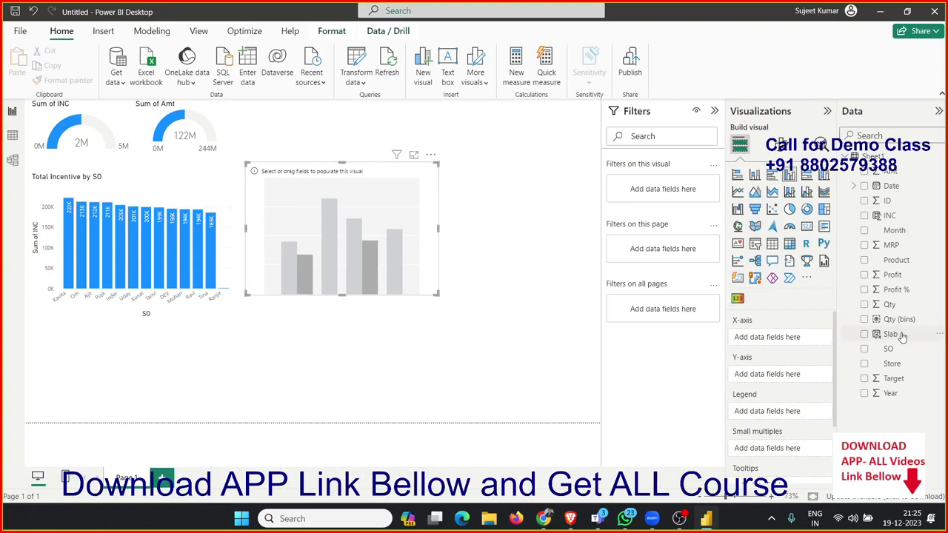
mouse_move(888, 335)
mouse_down()
mouse_move(819, 365)
mouse_move(792, 338)
mouse_up()
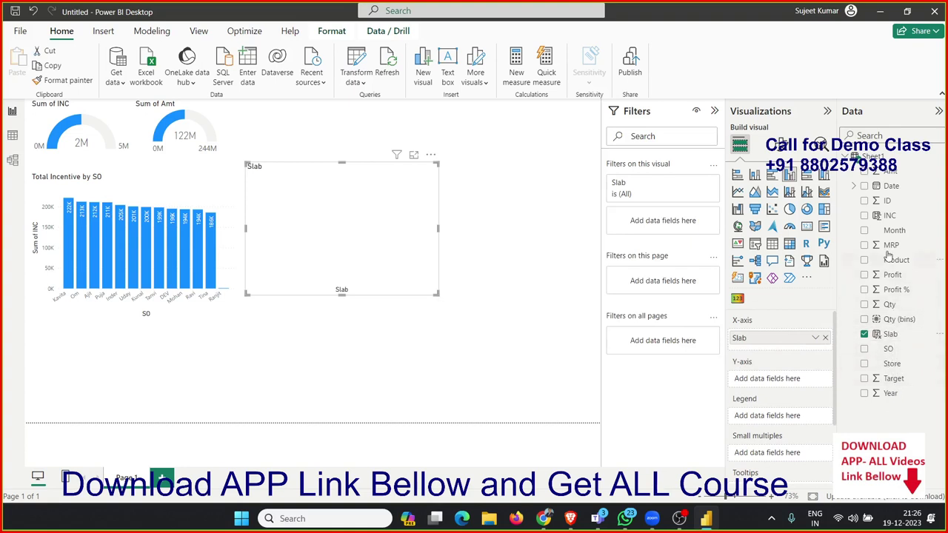
drag(889, 215, 795, 450)
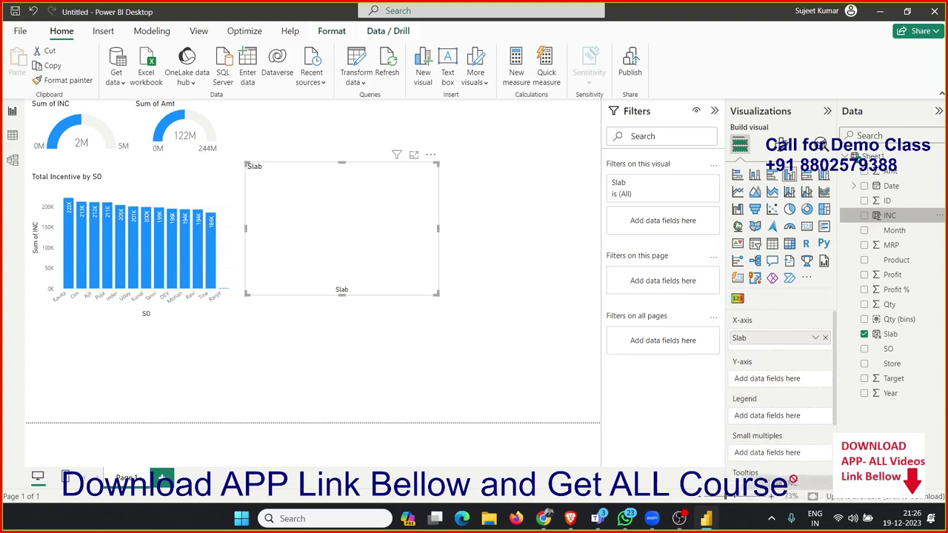
drag(795, 450, 345, 261)
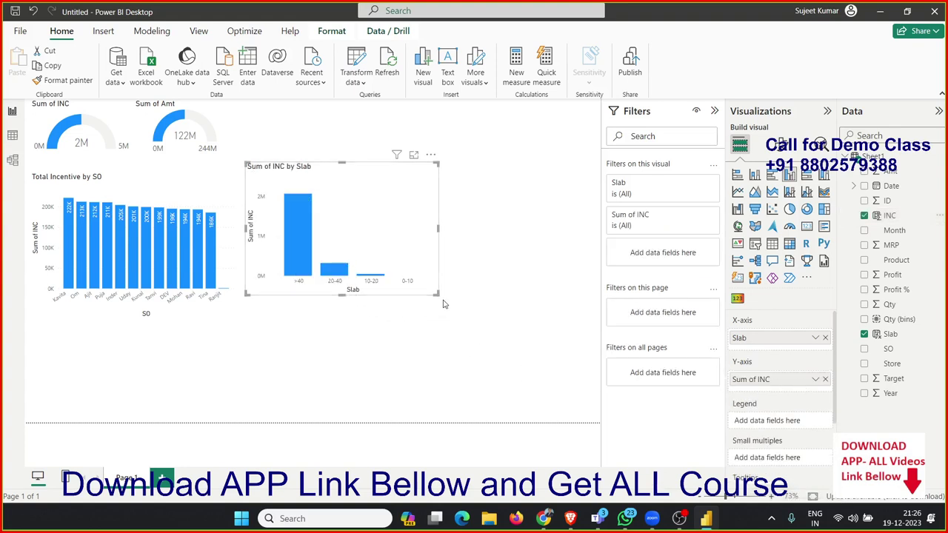
drag(438, 294, 541, 305)
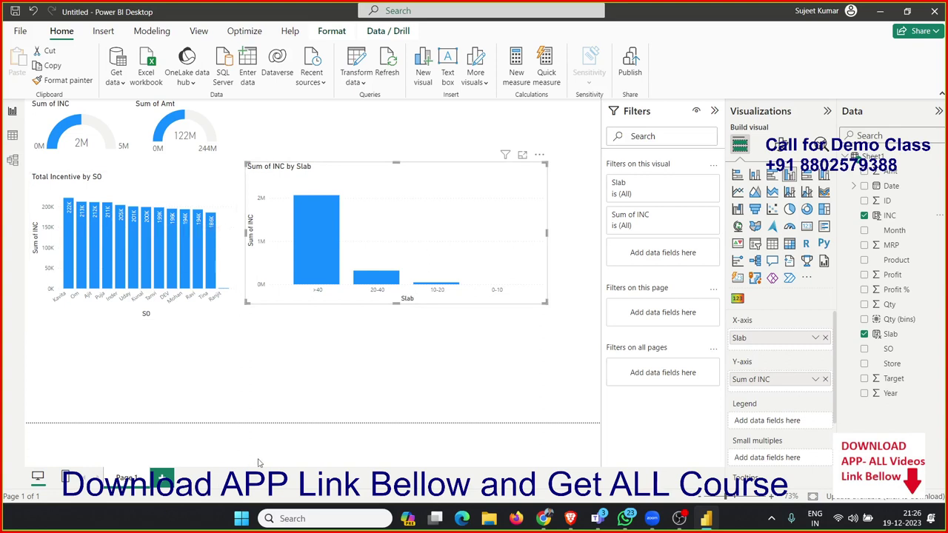
click(339, 376)
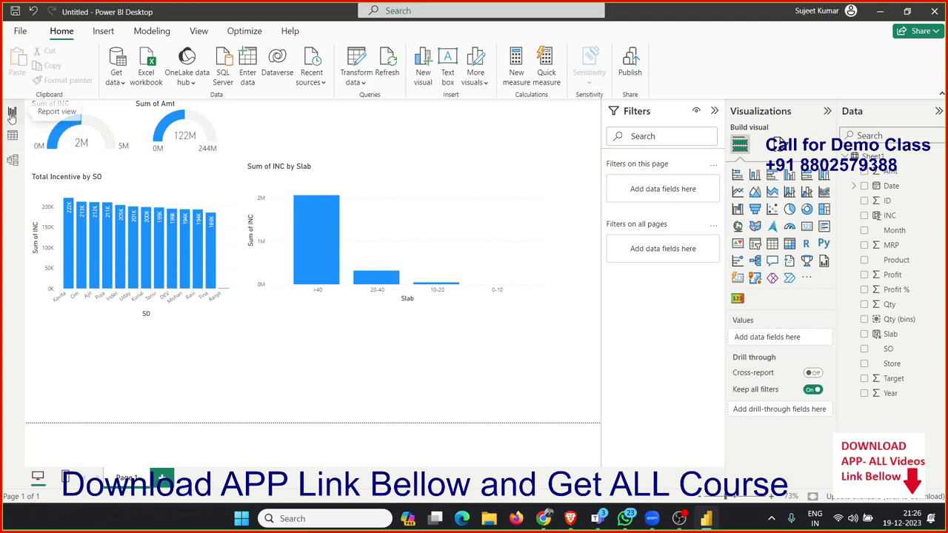
- In Table view, check the MRP, ID, Store, Qty, Profit % and Profit column properties
click(12, 138)
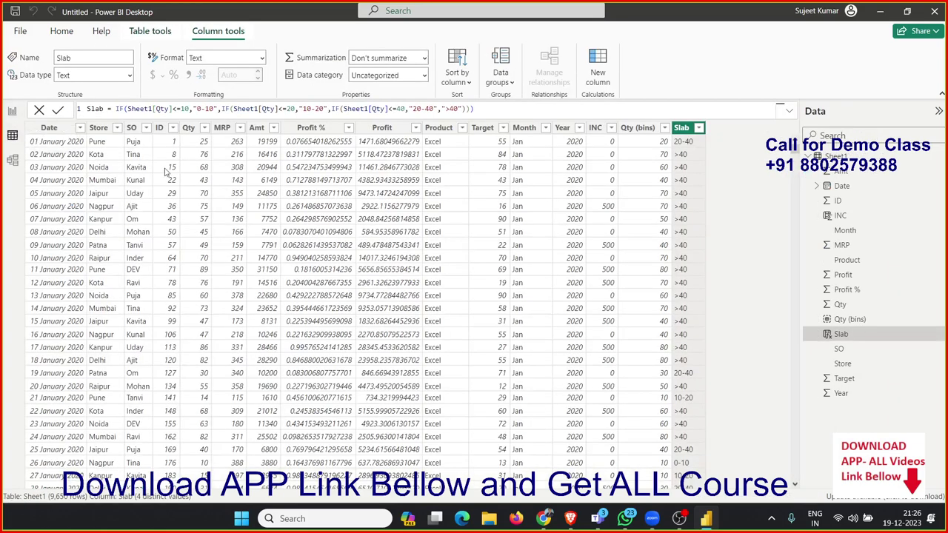
click(219, 169)
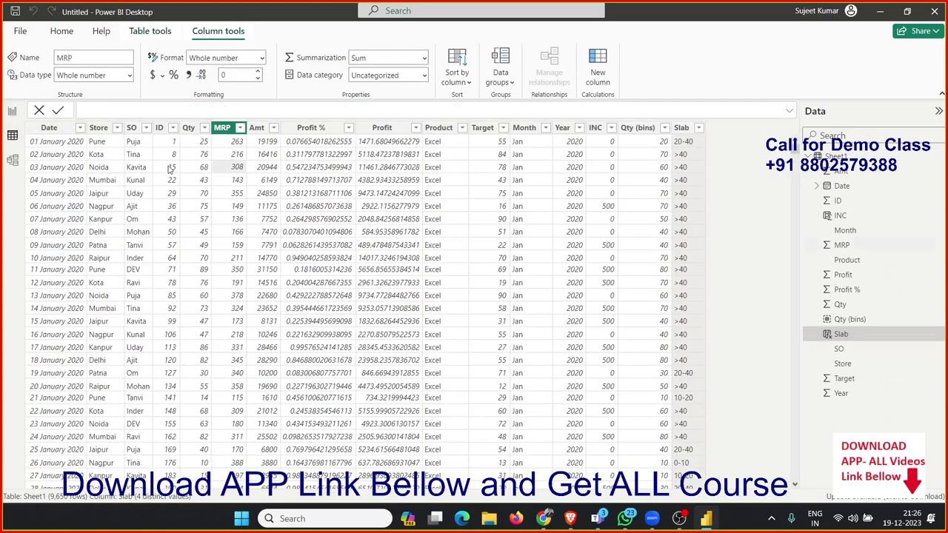
click(164, 167)
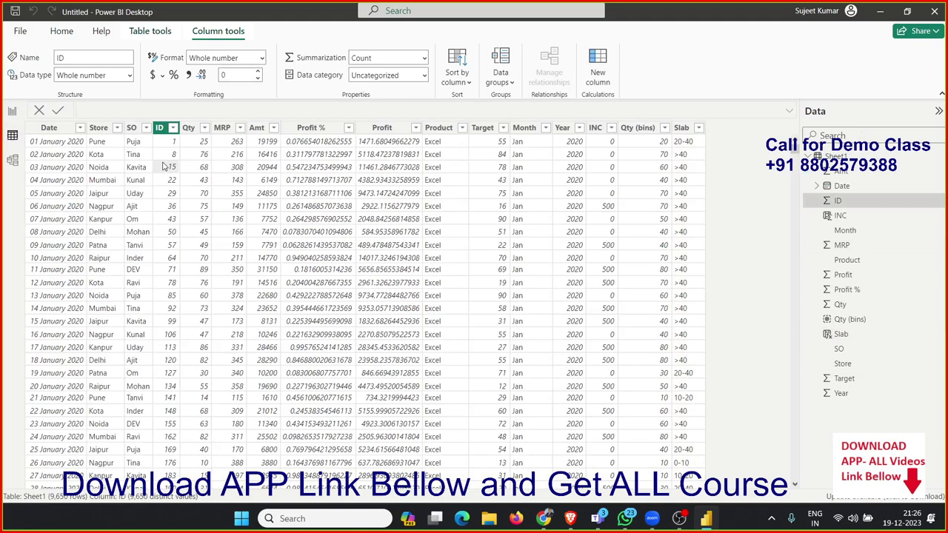
click(108, 154)
click(206, 181)
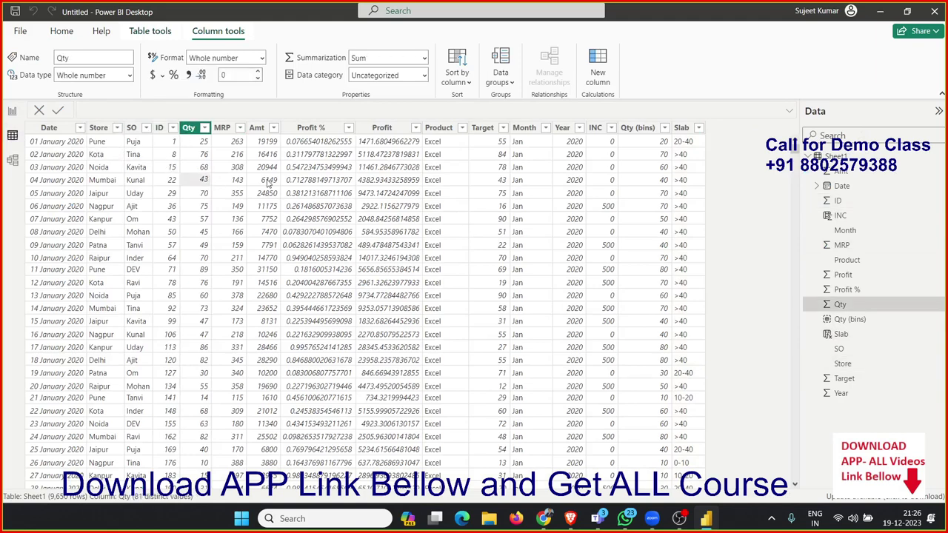
click(287, 181)
click(381, 173)
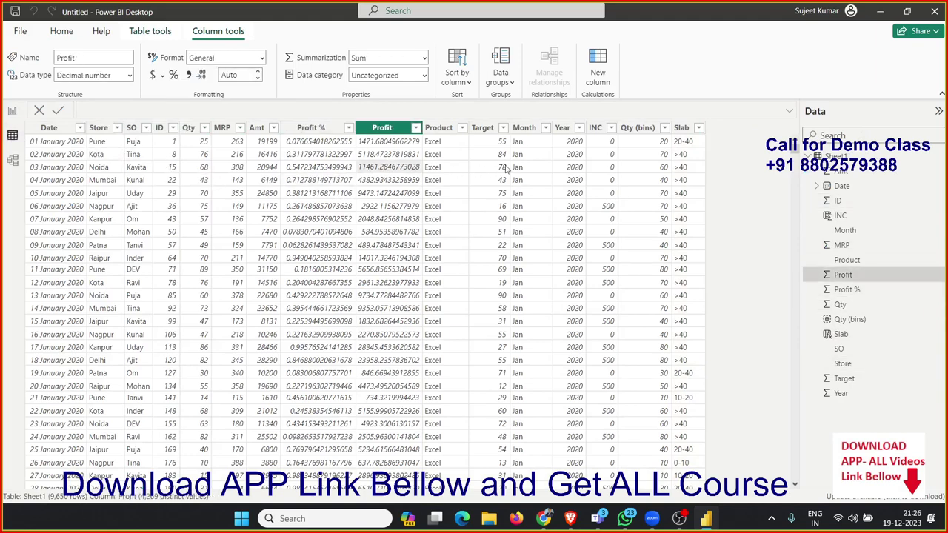
- Check the Target, Profit, Qty and MRP formats, then return to the report page
click(507, 168)
click(366, 169)
click(483, 167)
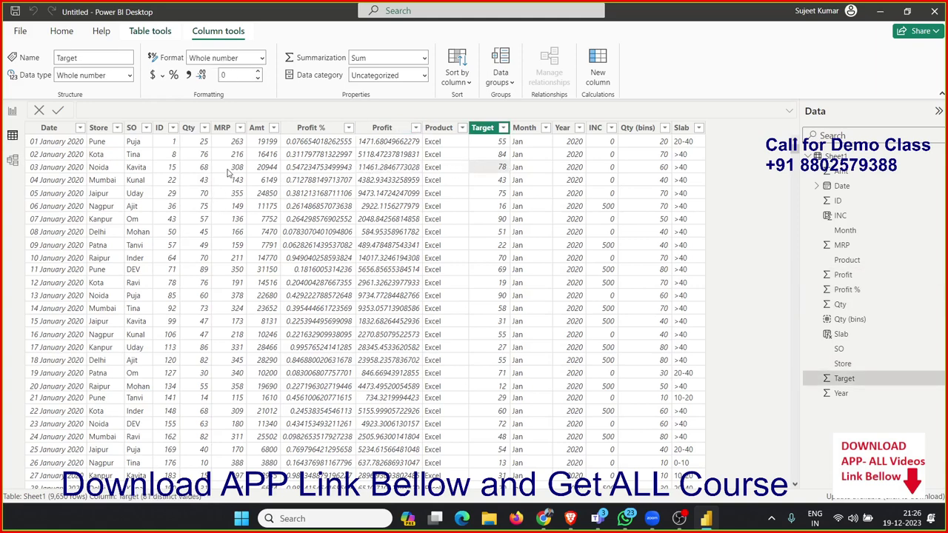
click(189, 130)
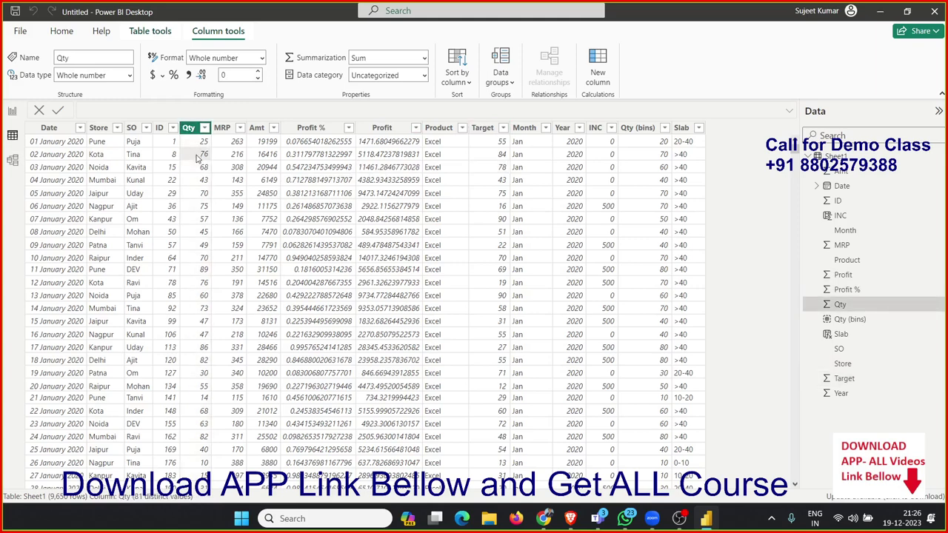
click(228, 158)
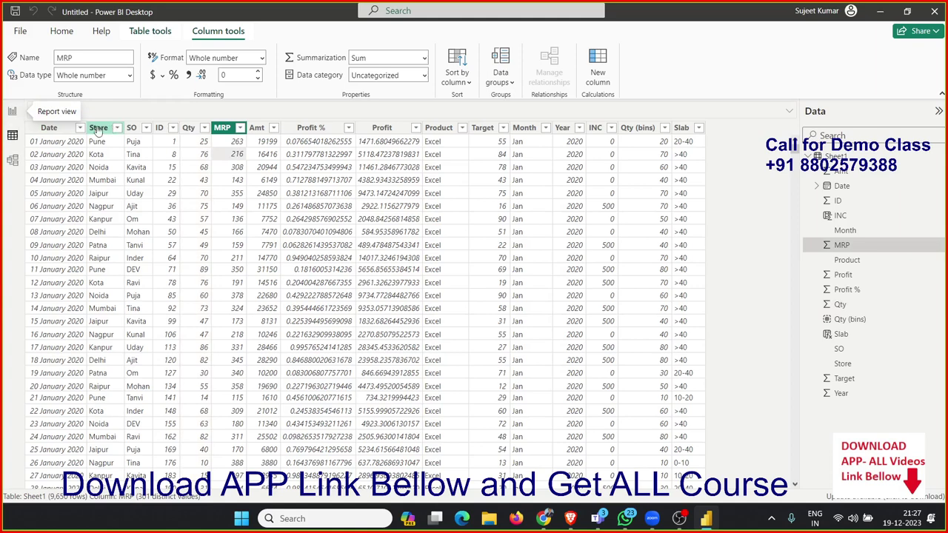
click(12, 111)
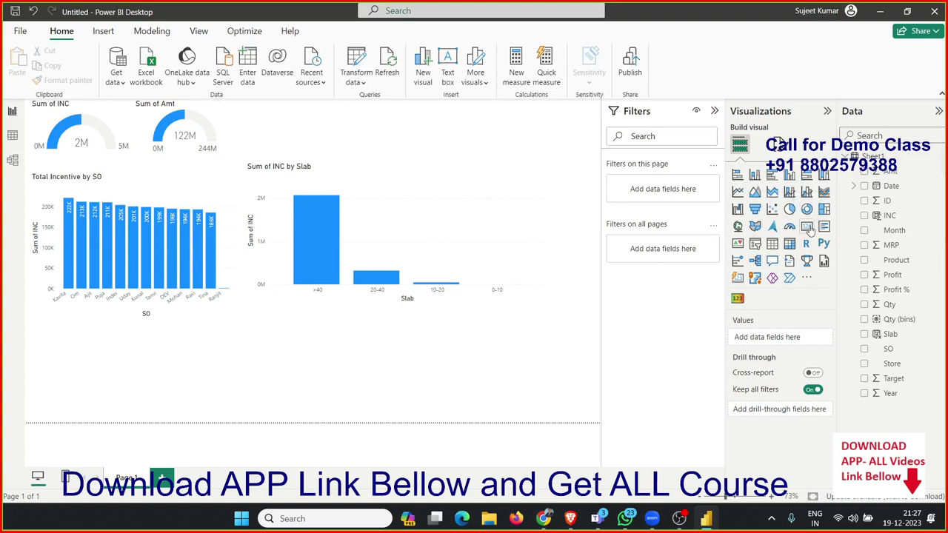
- Add a card visual showing First Store, then move and shrink it to the top right beside the gauges
click(806, 230)
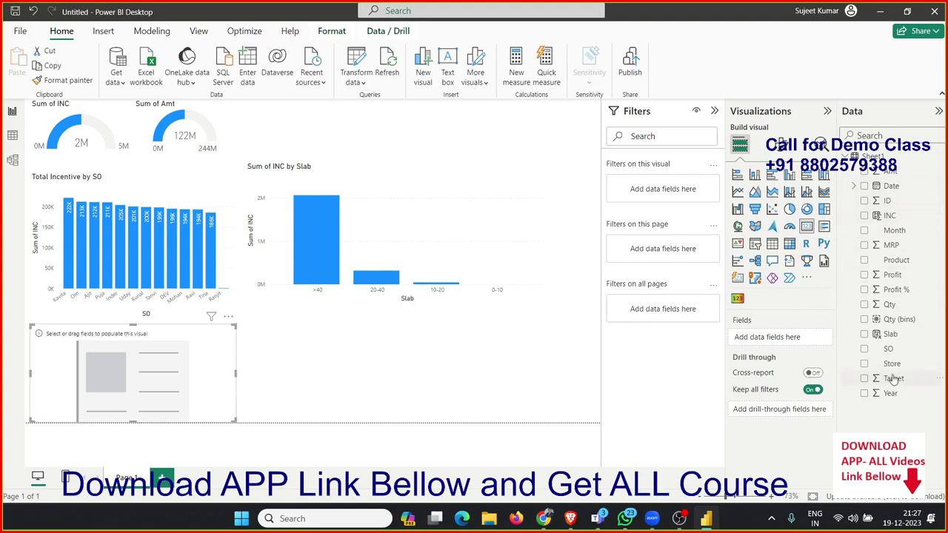
drag(889, 370, 924, 374)
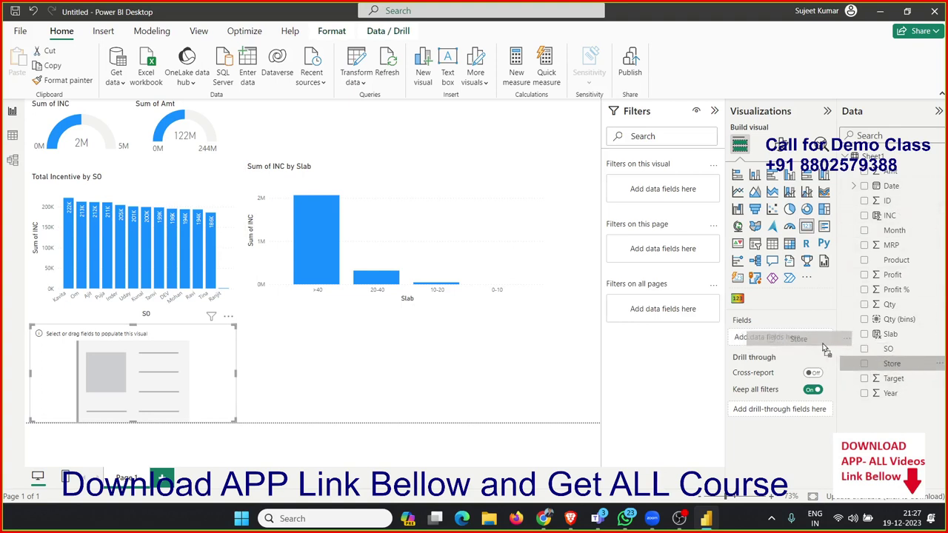
drag(923, 374, 810, 345)
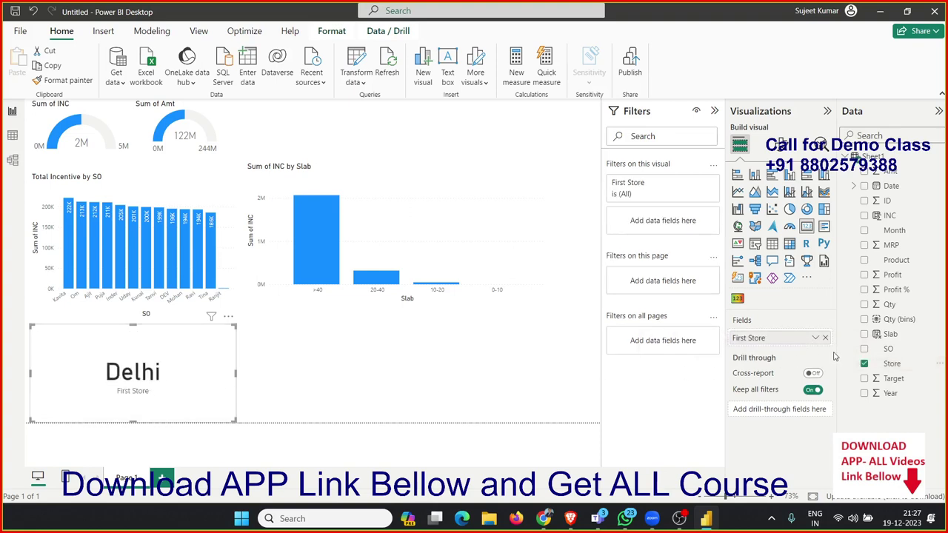
drag(124, 397, 489, 172)
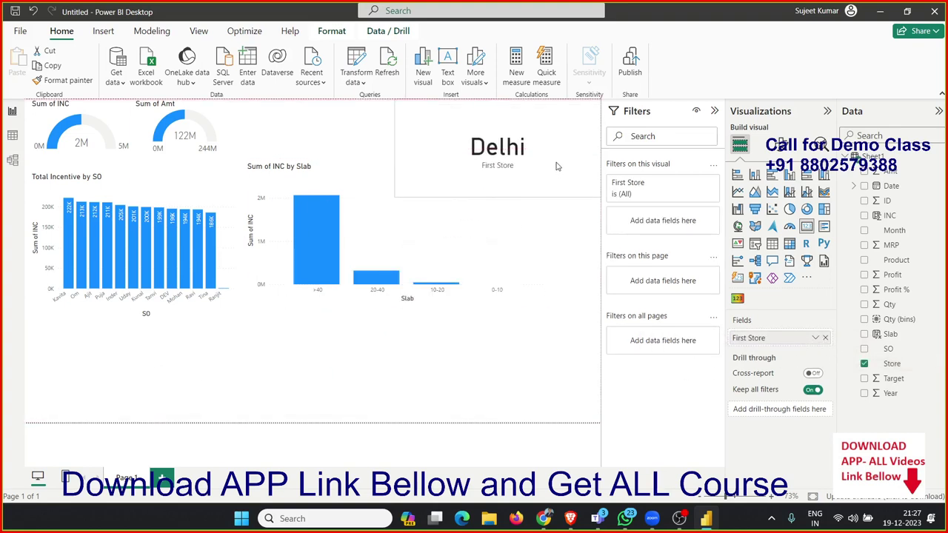
drag(398, 195, 487, 157)
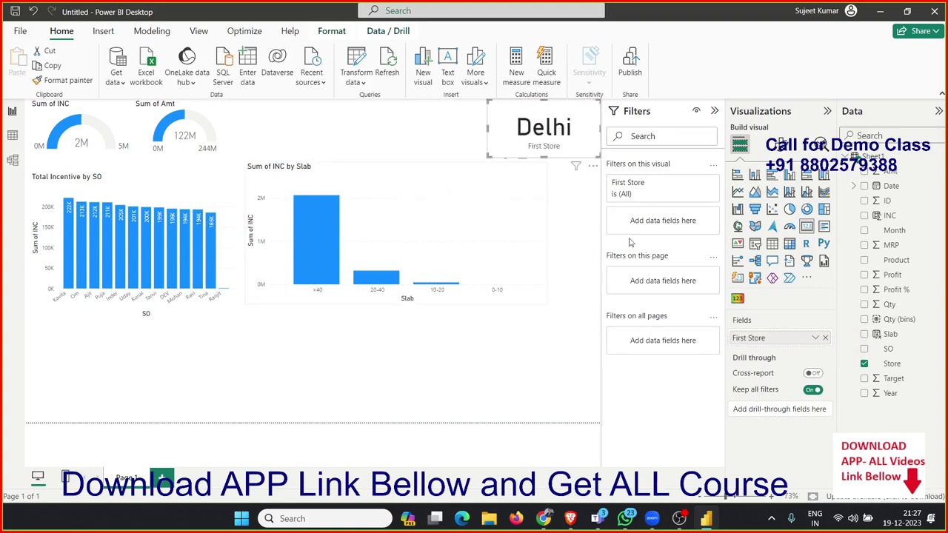
- Swap the card's field to Sum of Qty (487K), widen the card, then remove the field
click(825, 338)
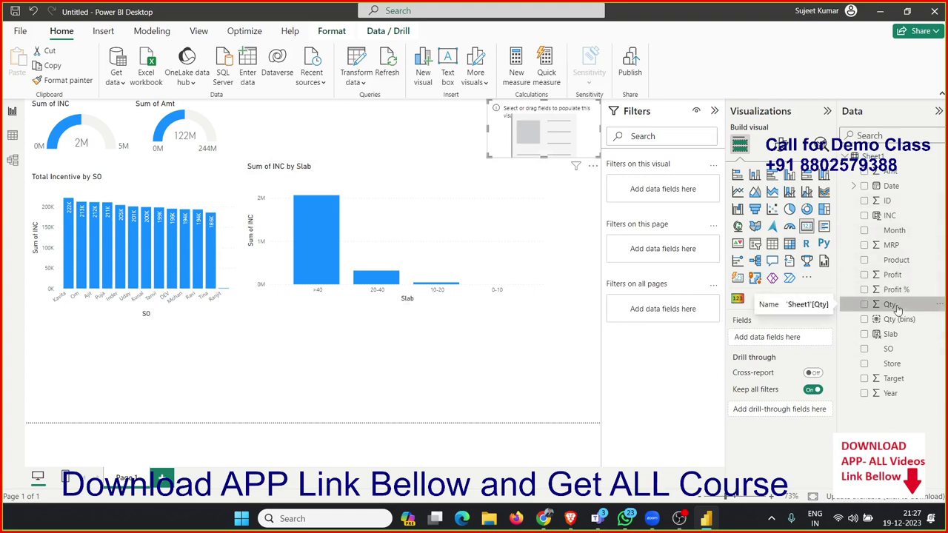
drag(896, 308, 770, 338)
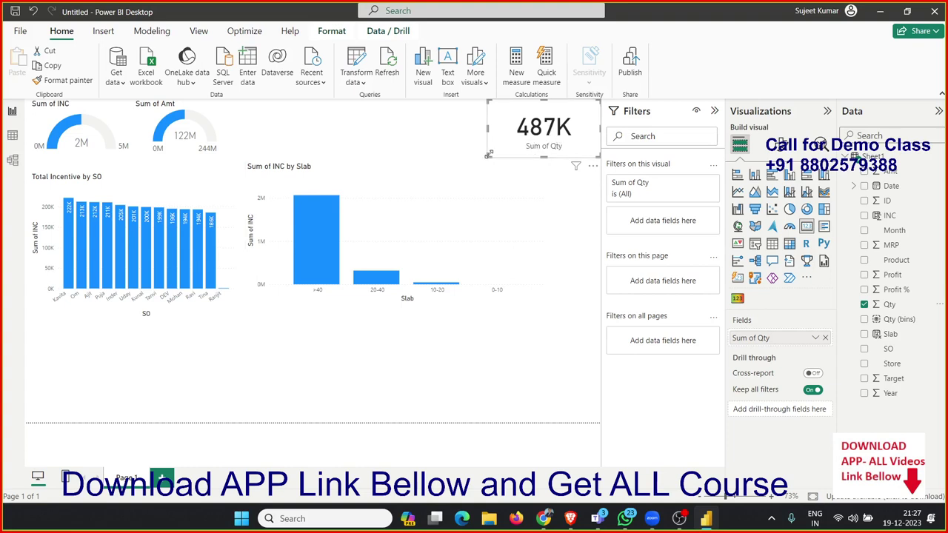
drag(489, 155, 465, 156)
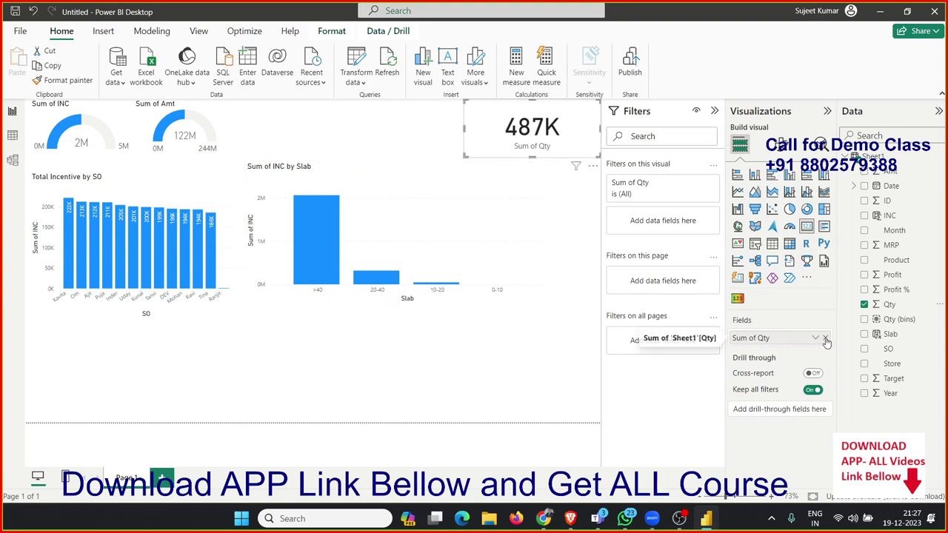
drag(815, 337, 900, 330)
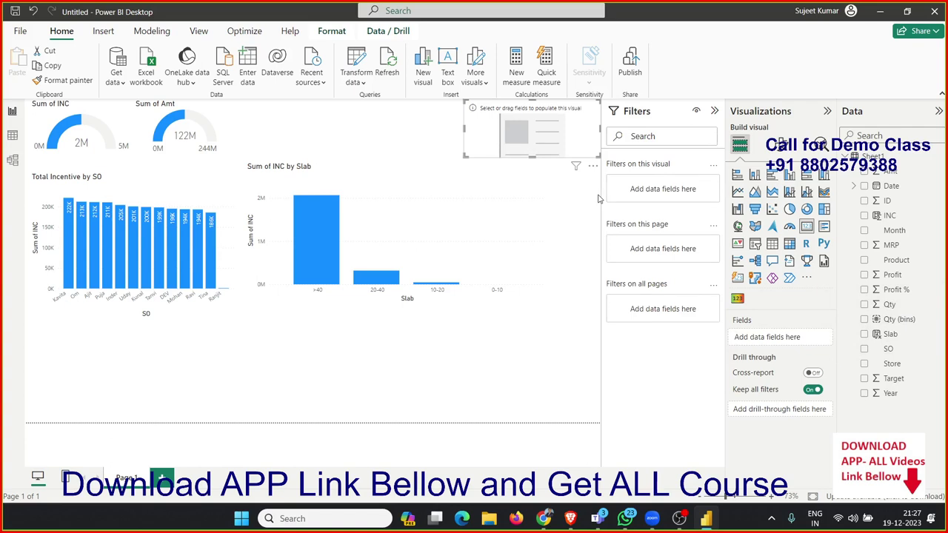
- Start a new measure and name it Type_of_SALES
click(552, 86)
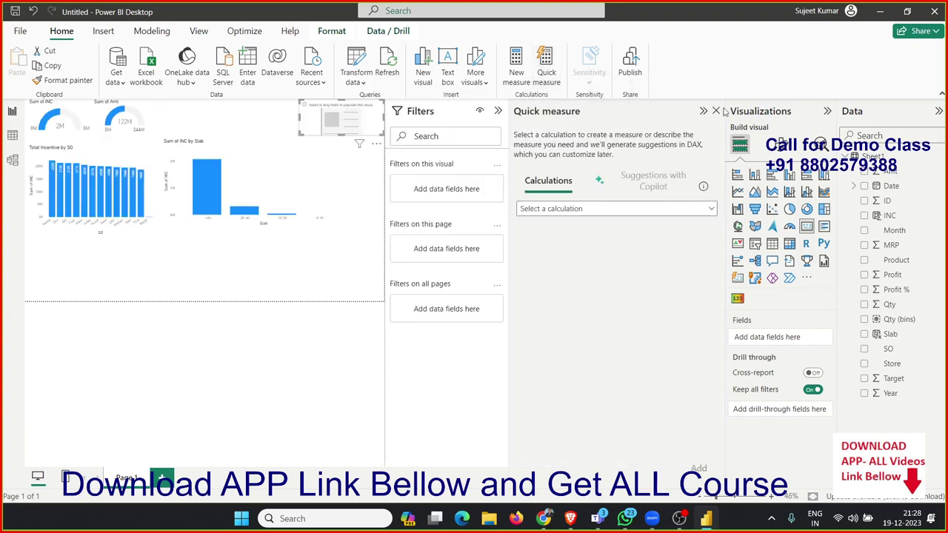
click(715, 111)
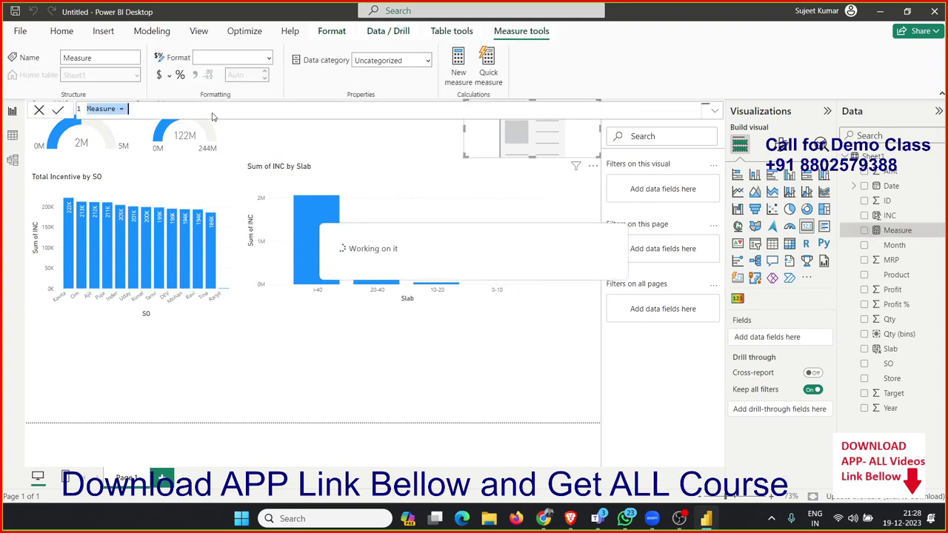
double_click(109, 109)
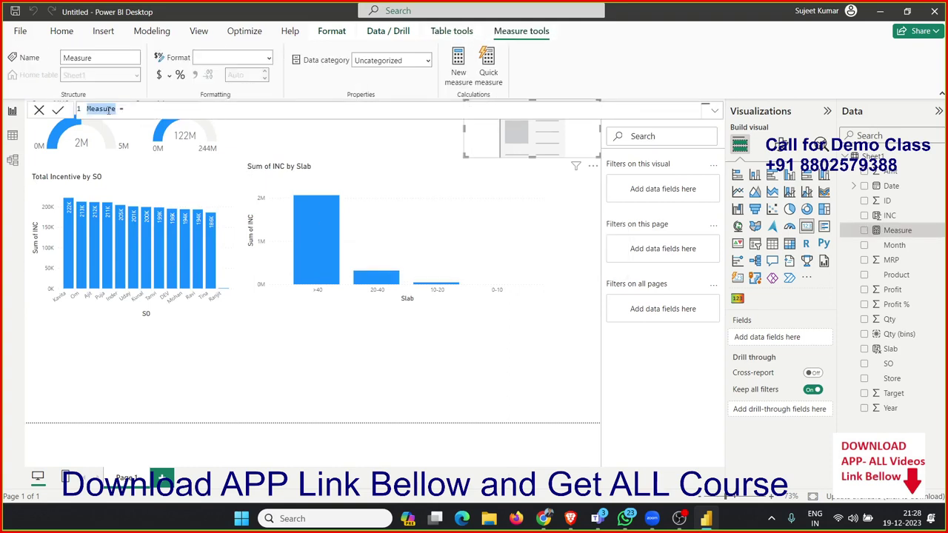
text(Type_of_)
text(SALES = )
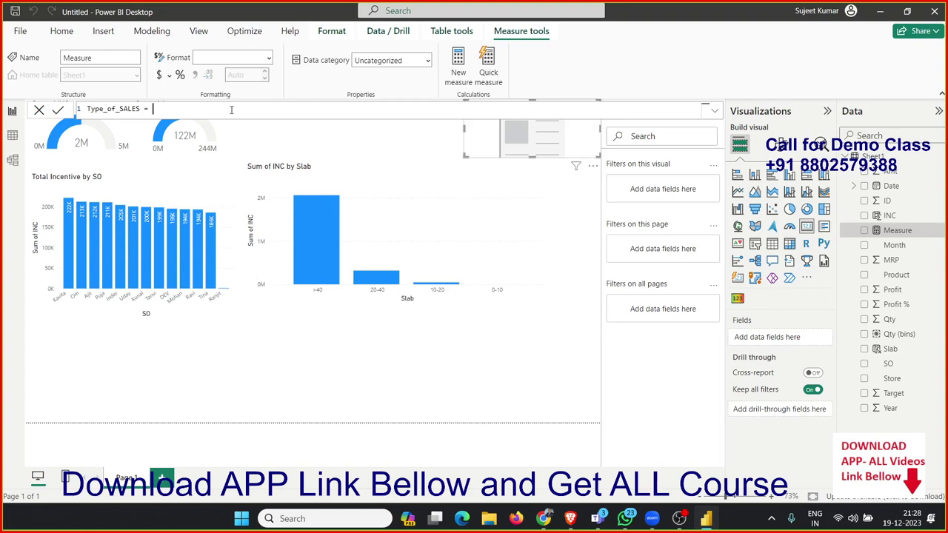
text(qty)
key(BackSpace)
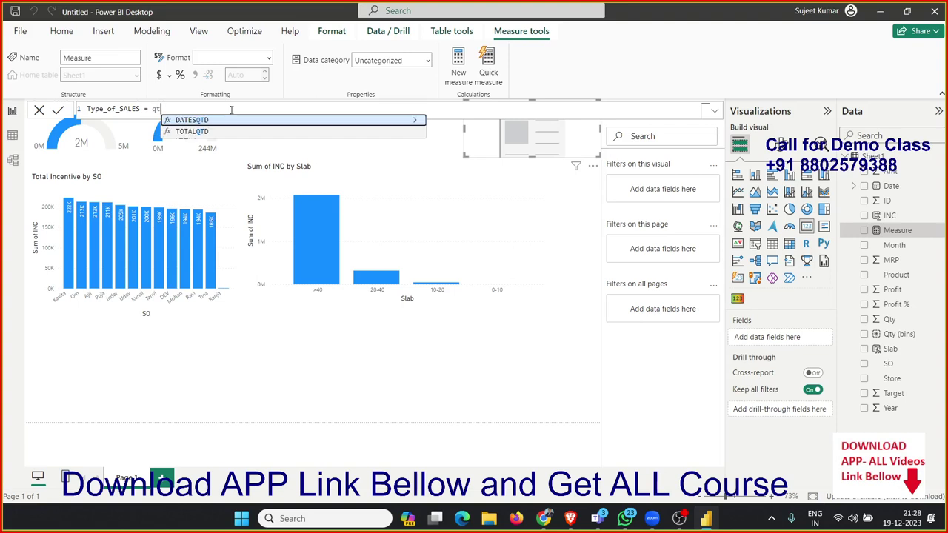
key(BackSpace)
key(BackSpace)
- Define Type_of_SALES as SUM(Sheet1[Qty])-SUM(Sheet1[Target]) and show it in the empty card
text(sum)
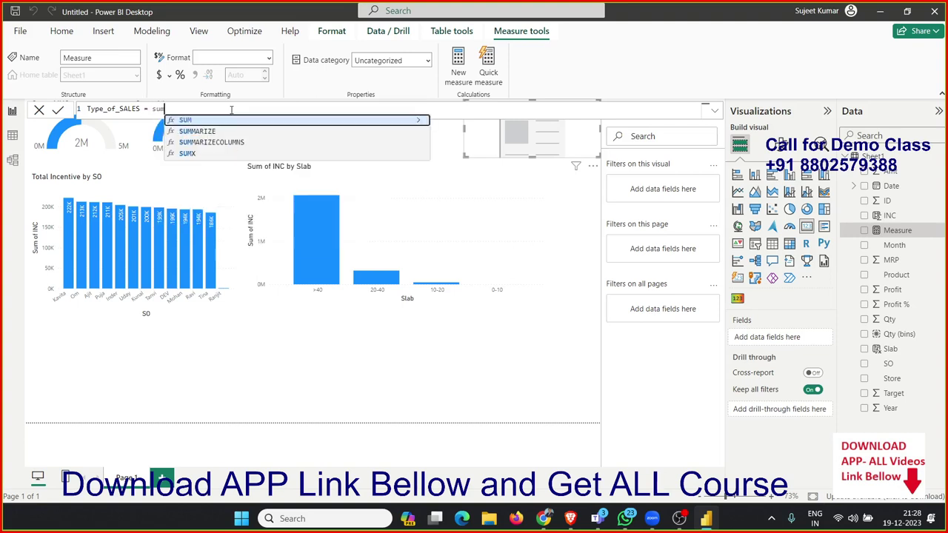
text((qty)
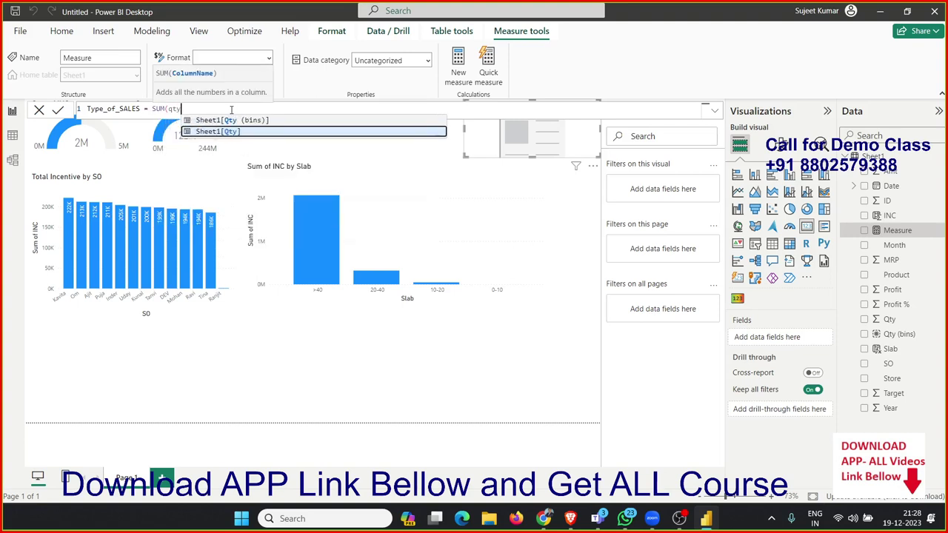
key(Tab)
text()))
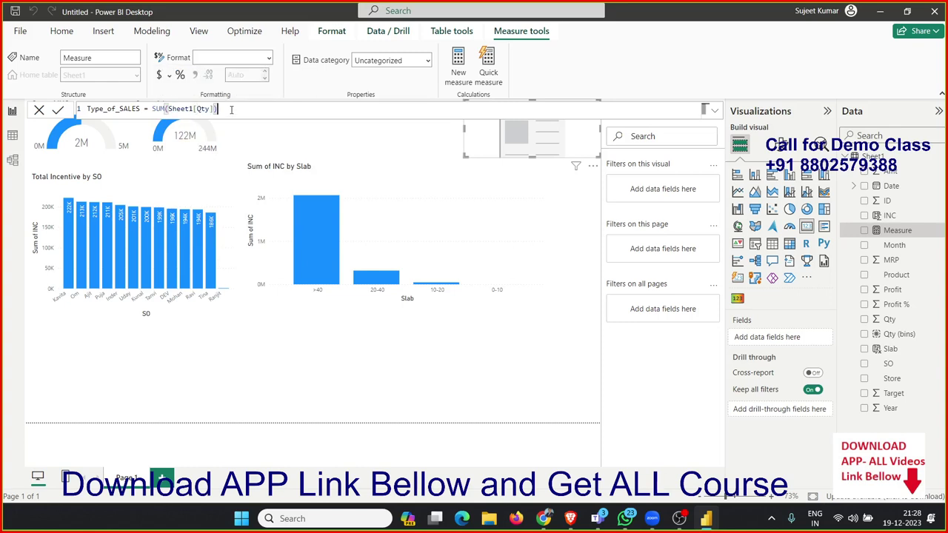
text(-)
text(su)
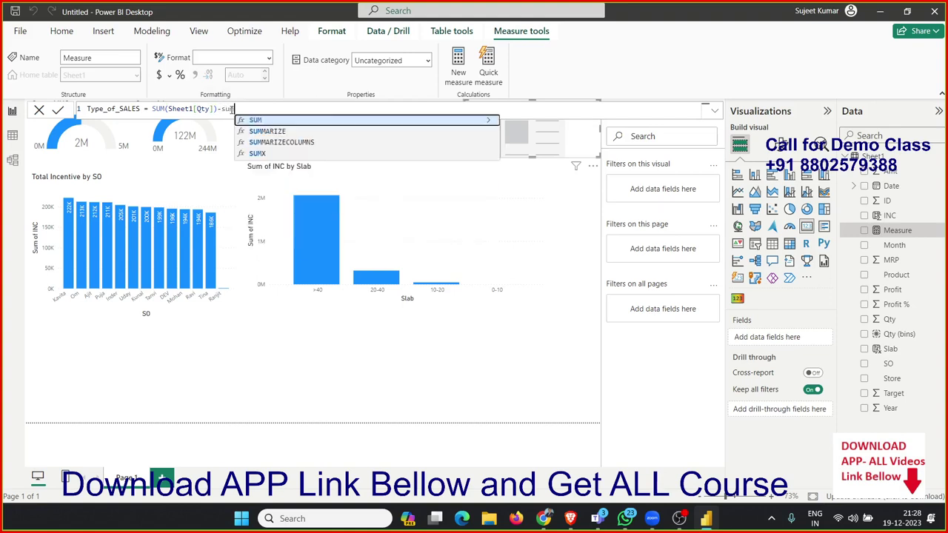
key(Tab)
text(ta)
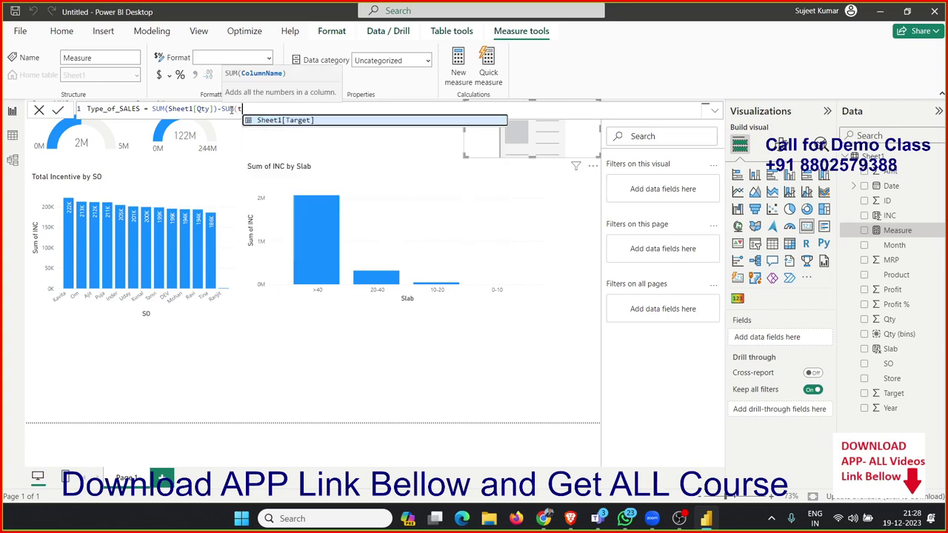
key(Tab)
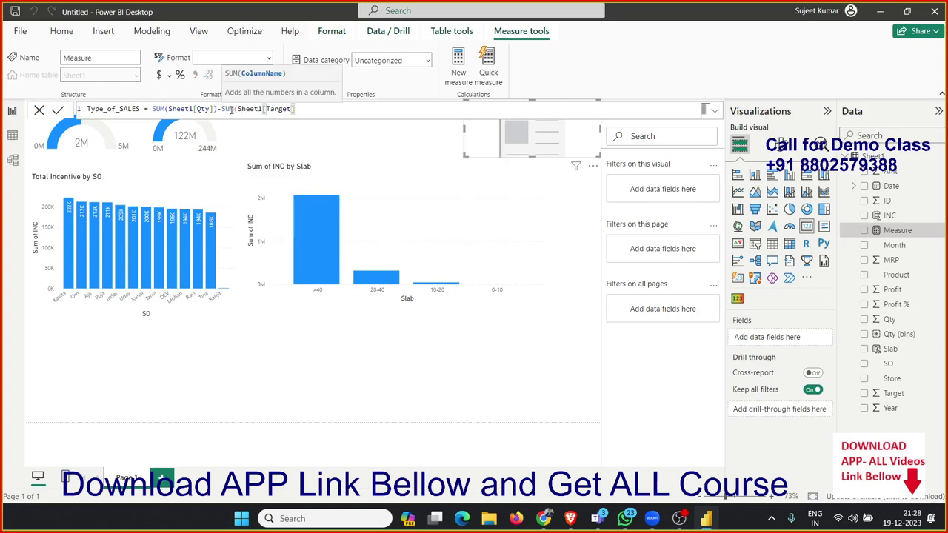
text())
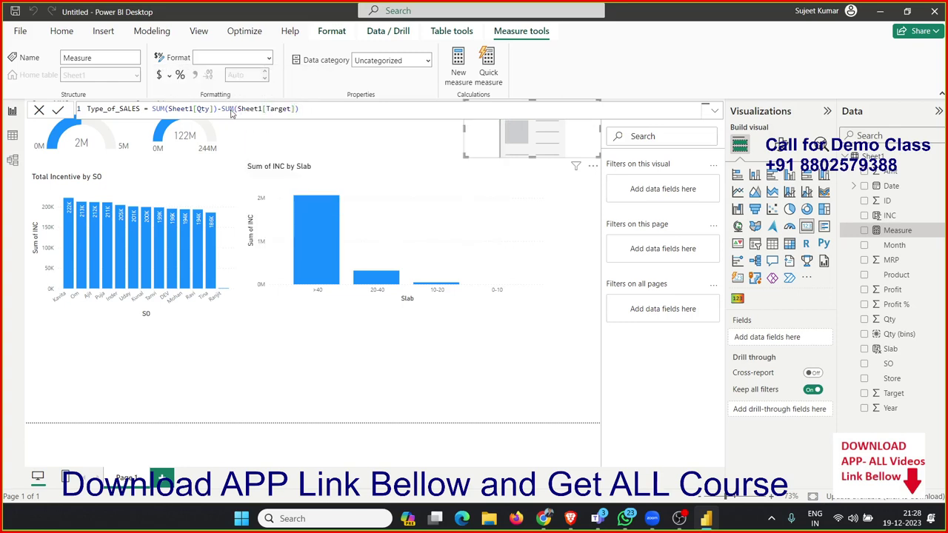
key(Return)
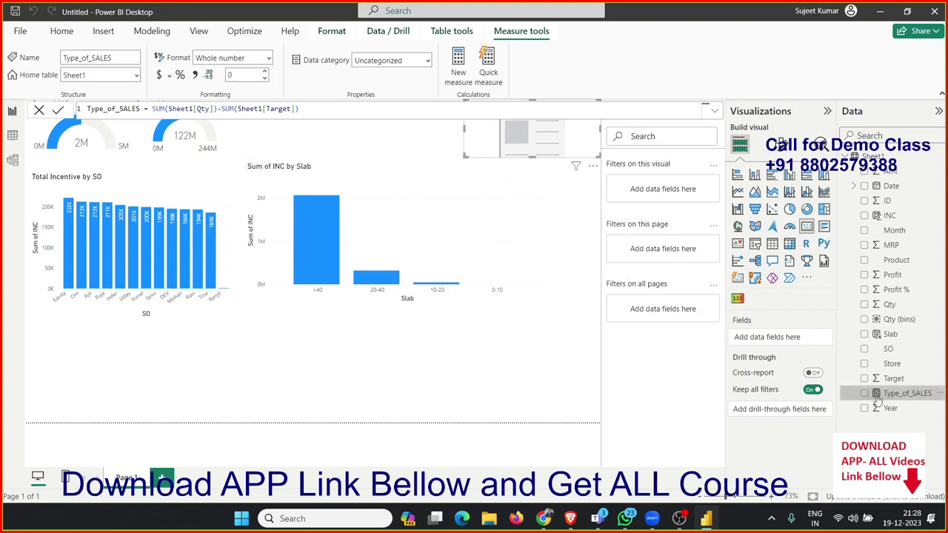
drag(895, 400, 533, 145)
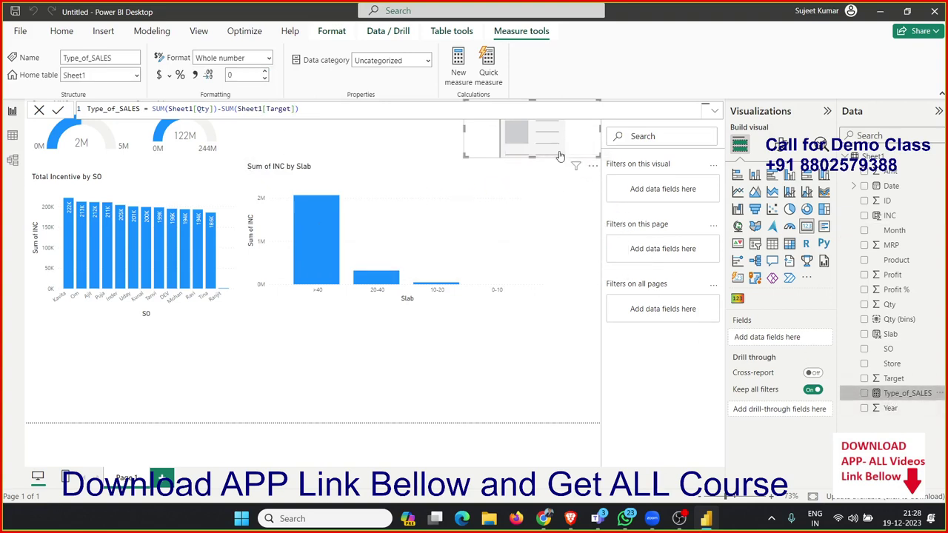
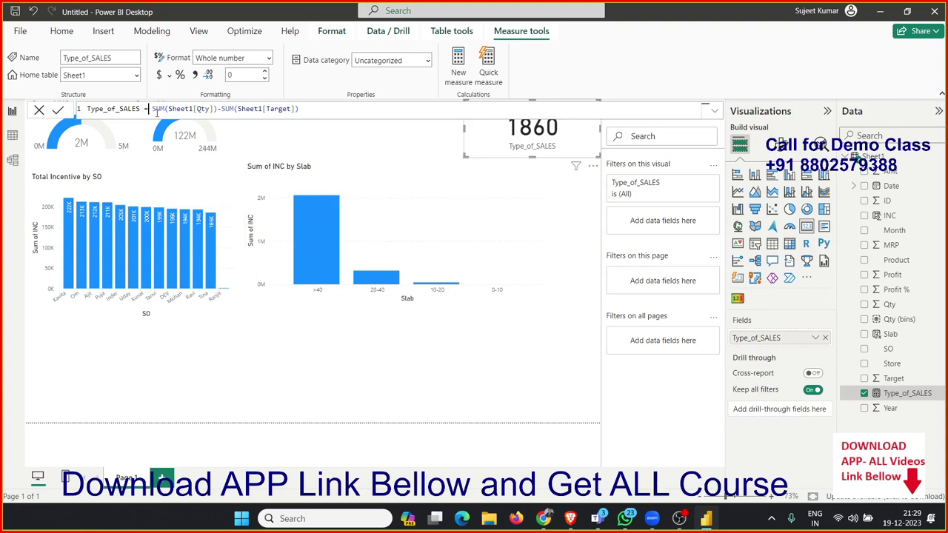
- Wrap the Type_of_SALES formula in IF(...>1000,"PRE Sales","UR Sales") and commit it
text(IF()
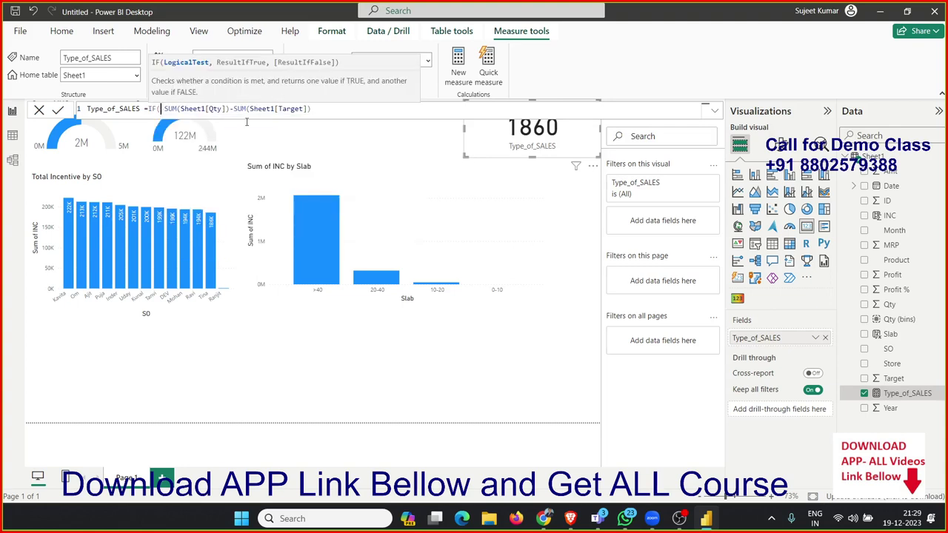
click(322, 113)
text(>)
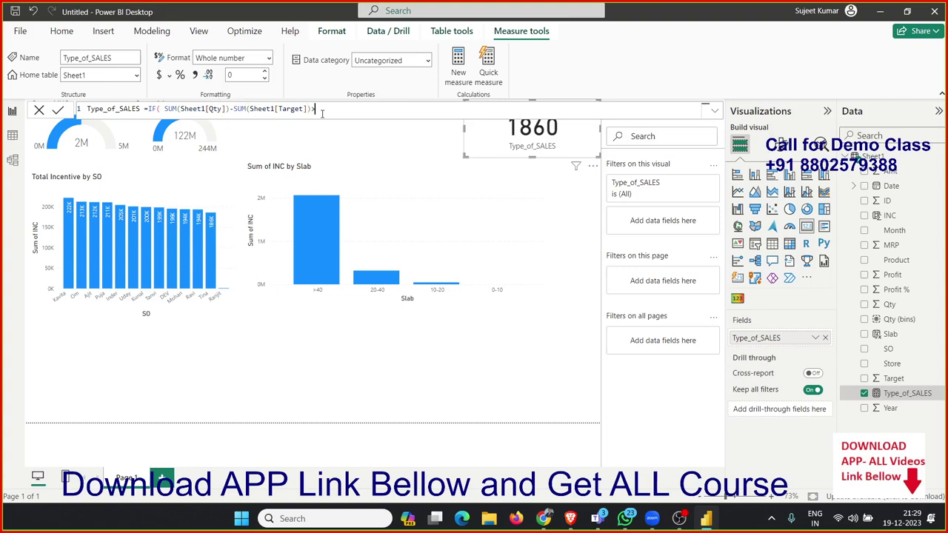
text(1000)
text(,"PR)
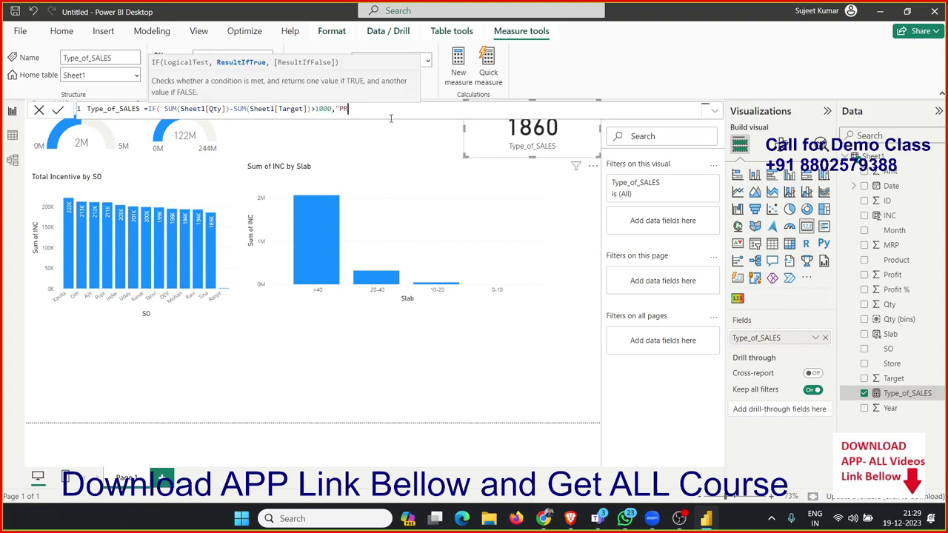
text(E S)
text(Ales)
key(BackSpace)
key(BackSpace)
key(BackSpace)
key(BackSpace)
text(ale)
text(s")
text(,"UR S)
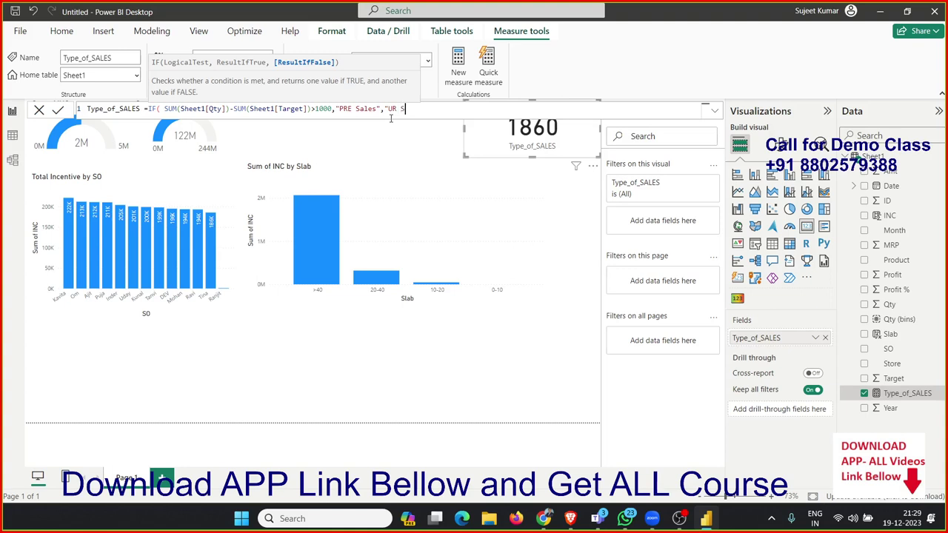
text(ales"))
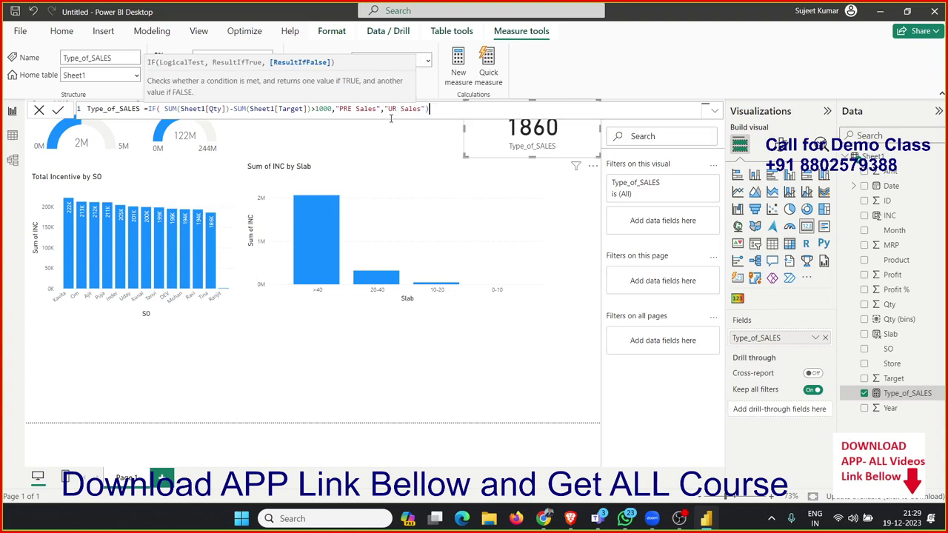
key(Return)
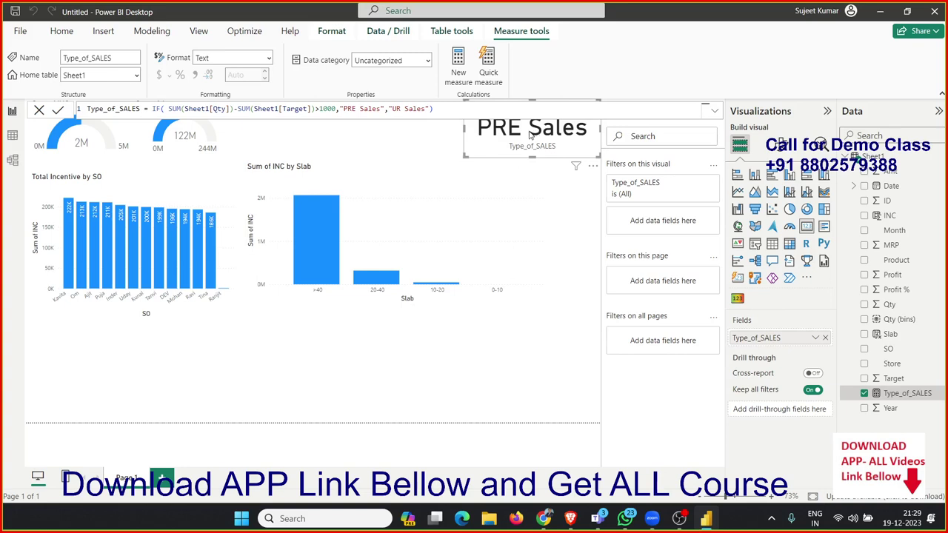
- Set the card's category label colour to blue
click(781, 149)
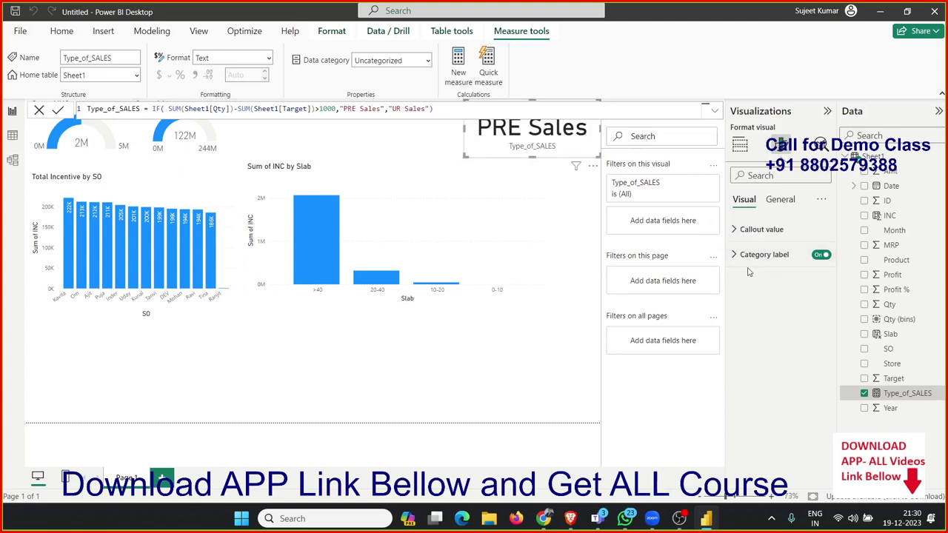
click(735, 256)
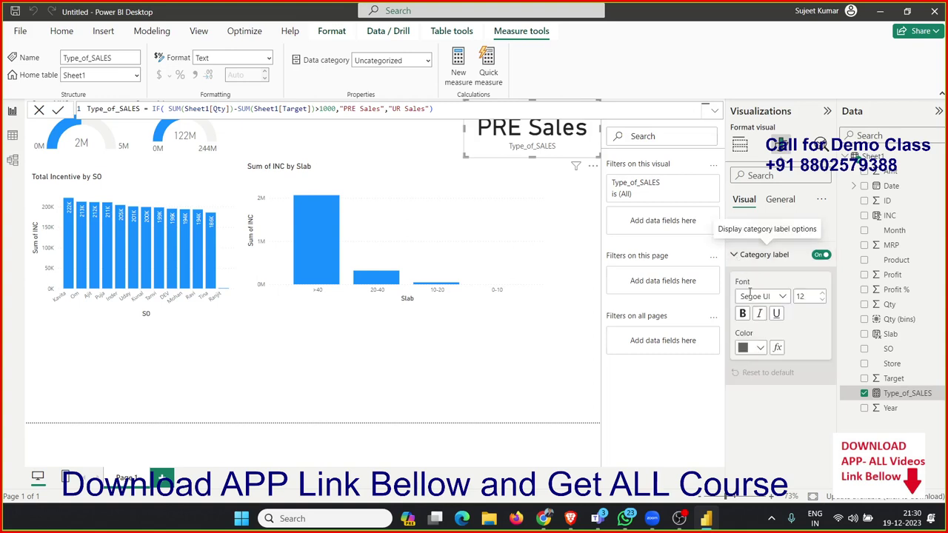
click(761, 350)
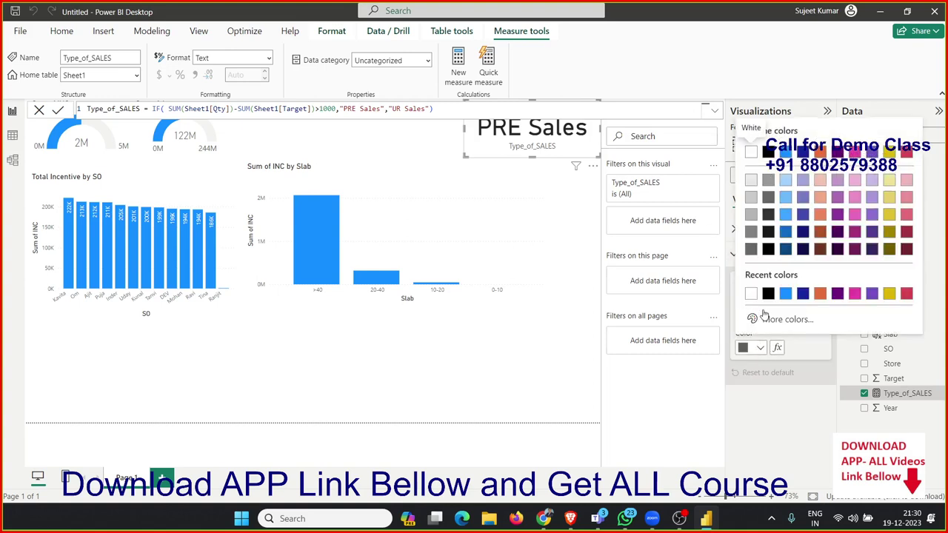
click(785, 294)
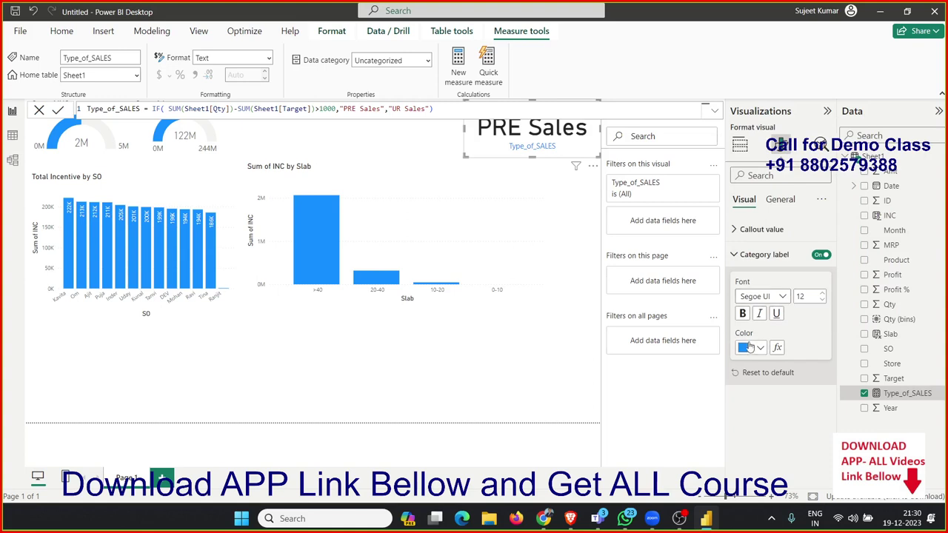
- Bring up rule-based colour settings (fx) for the card's callout value
click(735, 255)
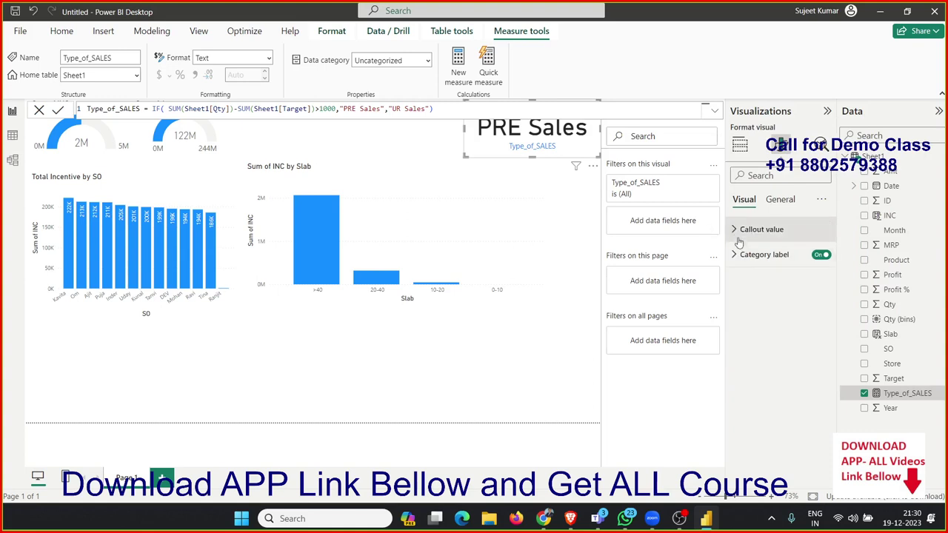
click(737, 231)
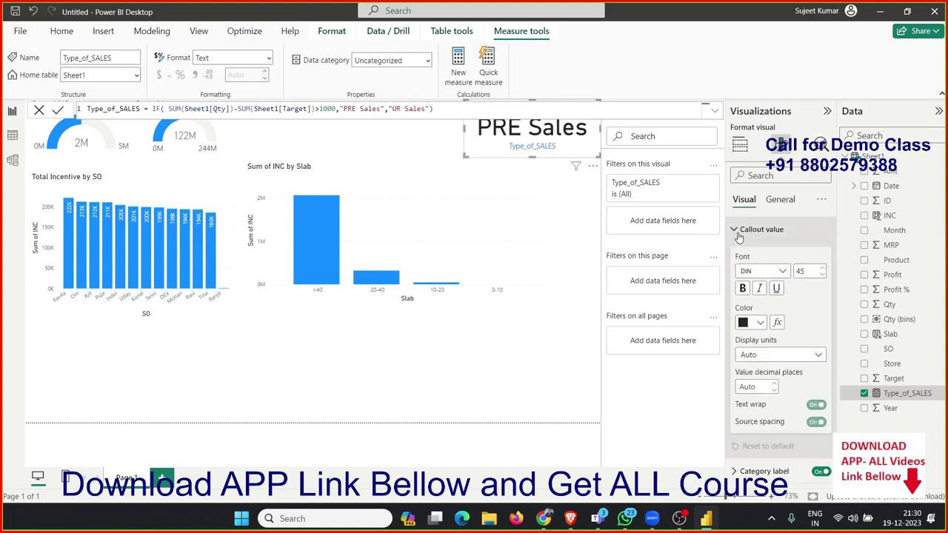
click(777, 323)
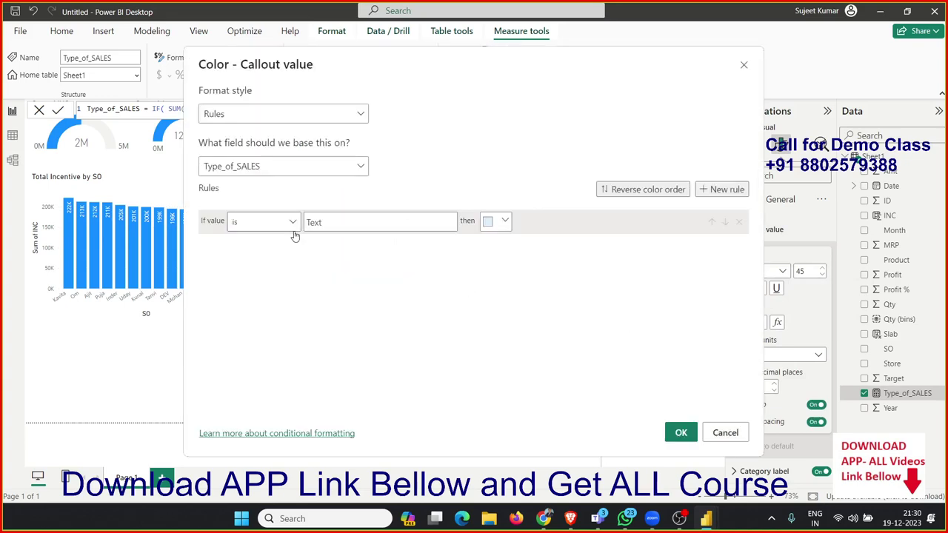
- Add a colour rule making PRE Sales values bright green
mouse_move(334, 62)
mouse_down()
mouse_move(387, 121)
mouse_move(314, 238)
mouse_up()
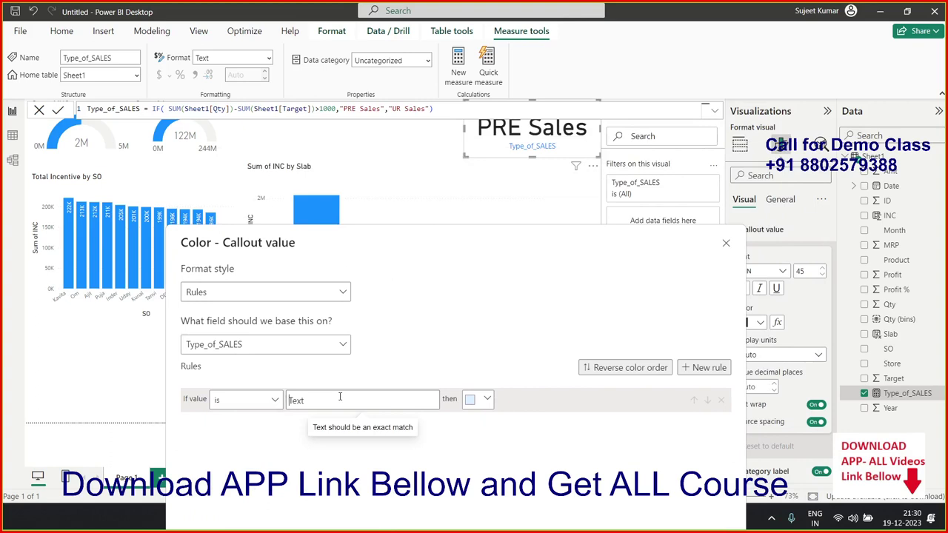
click(340, 400)
text(PRE)
text( Sales)
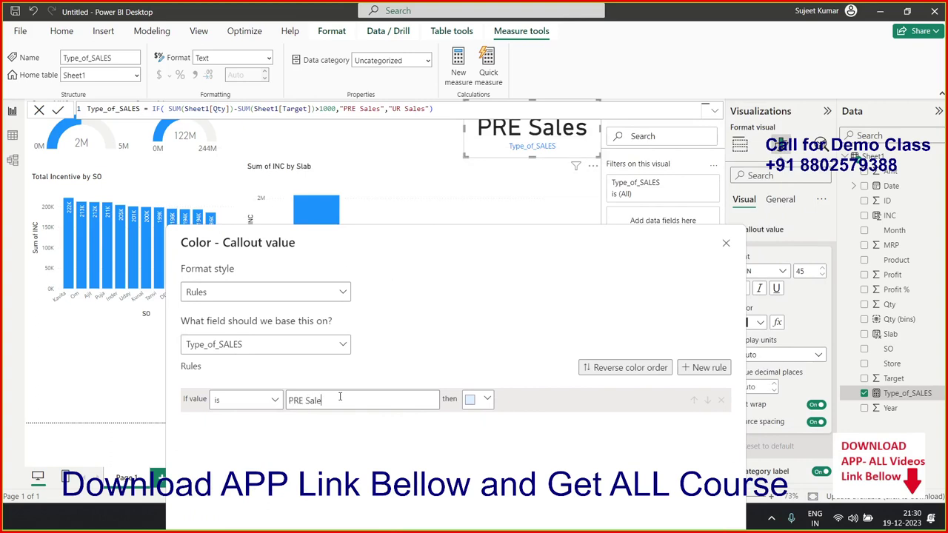
click(483, 398)
click(531, 452)
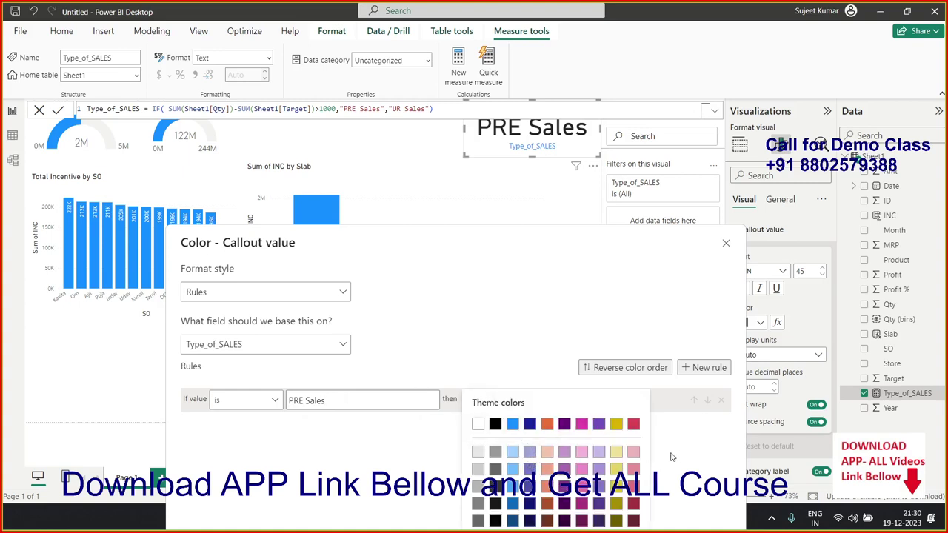
click(674, 457)
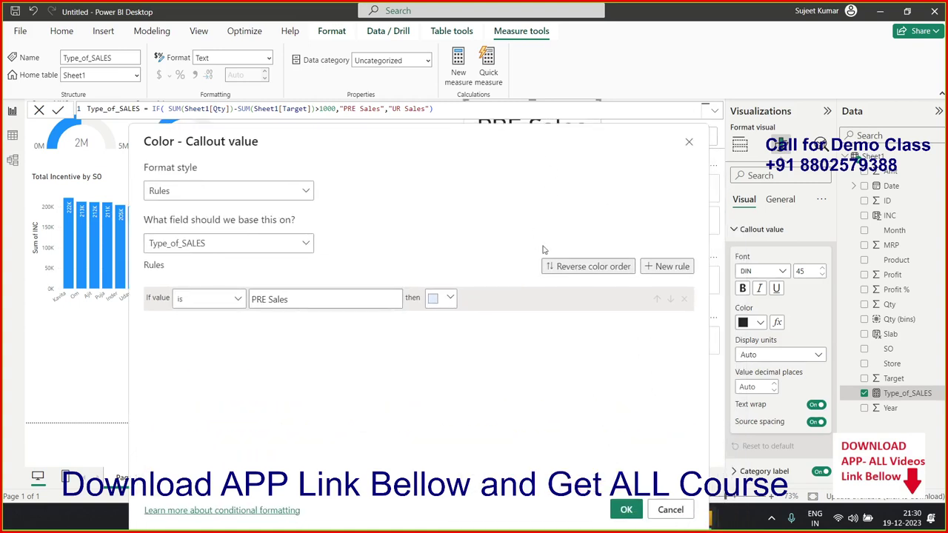
click(449, 300)
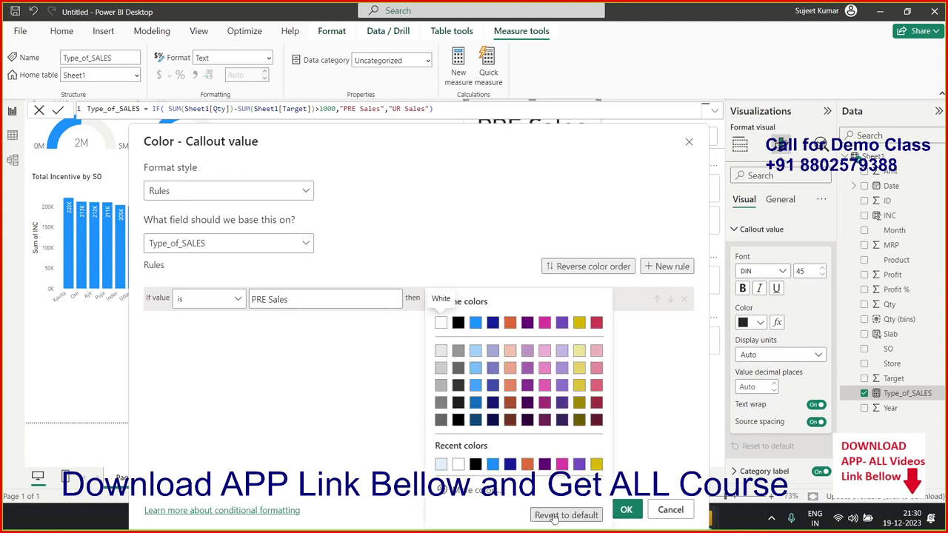
click(463, 490)
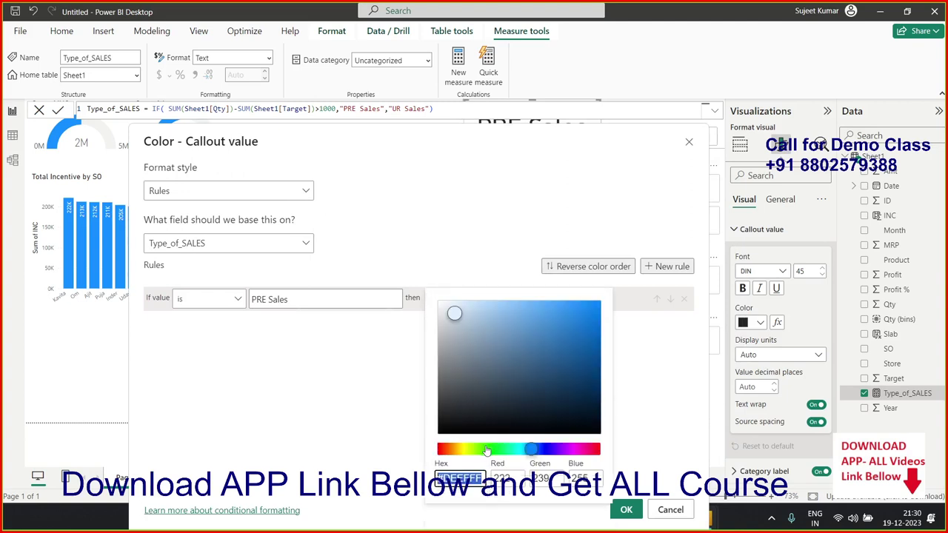
click(503, 449)
click(595, 304)
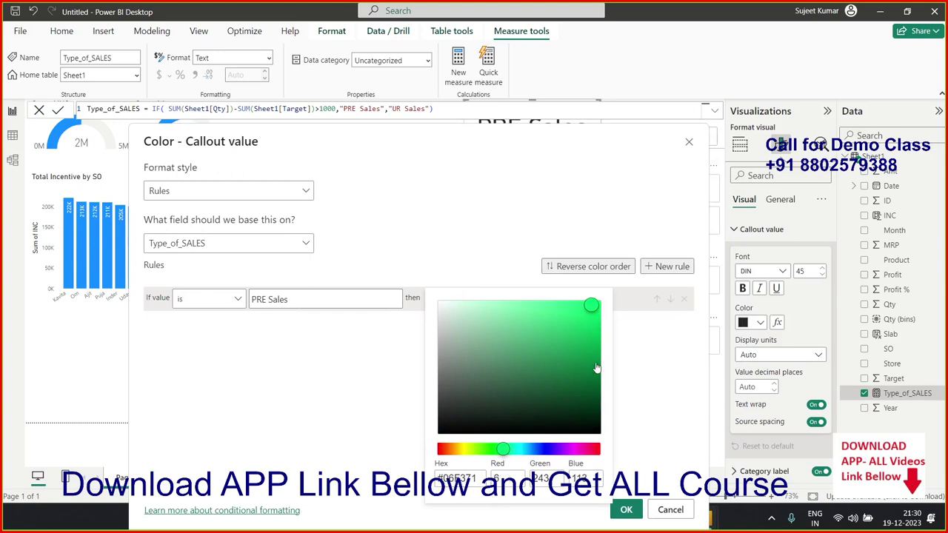
click(622, 511)
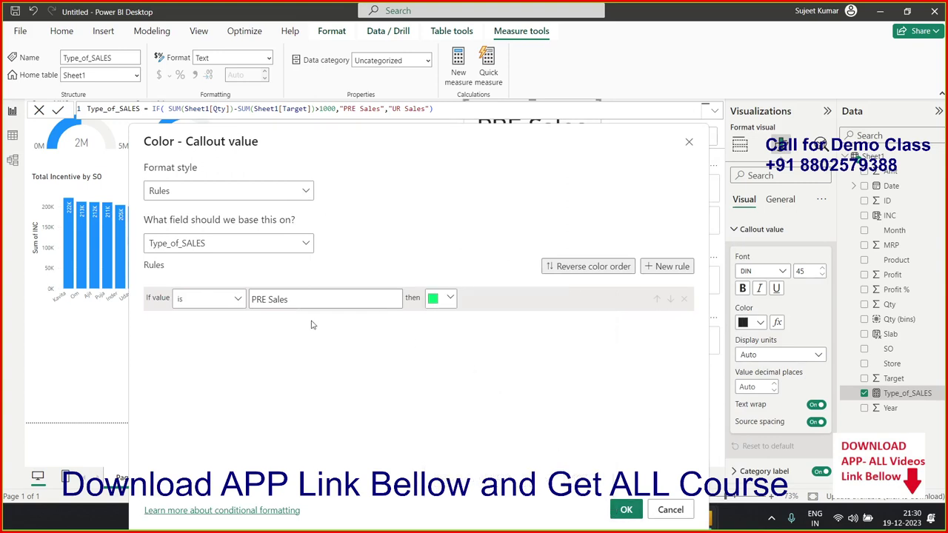
- Add a second rule colouring UR Sales magenta, apply the rules and deselect the card
click(667, 267)
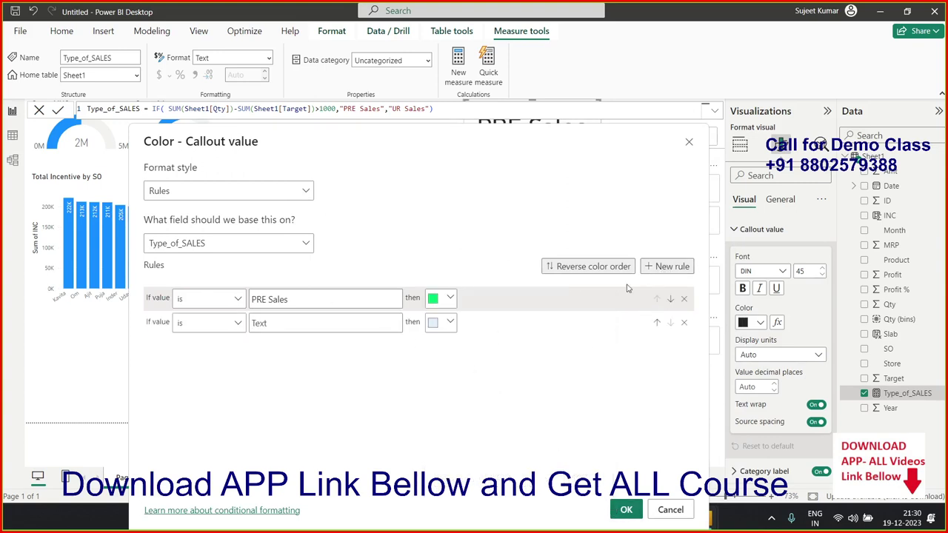
click(269, 326)
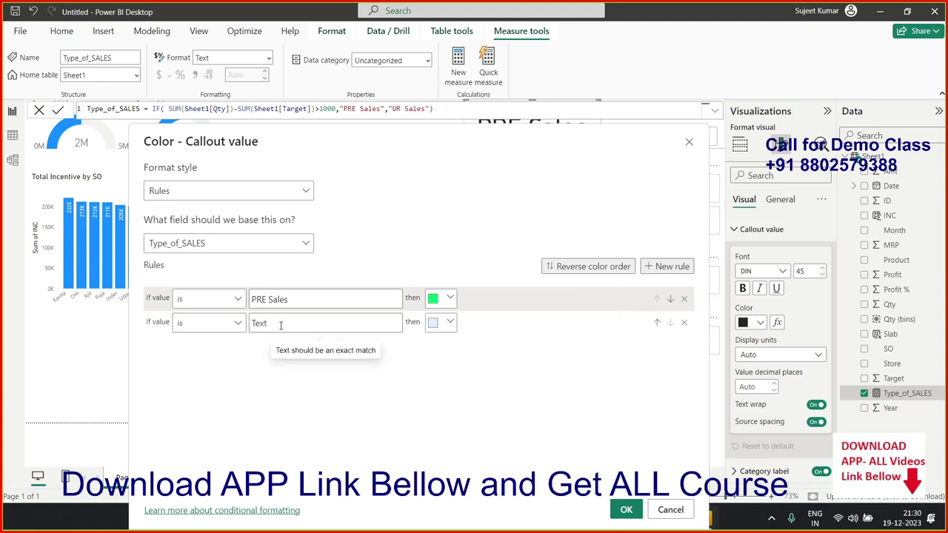
text(UR S)
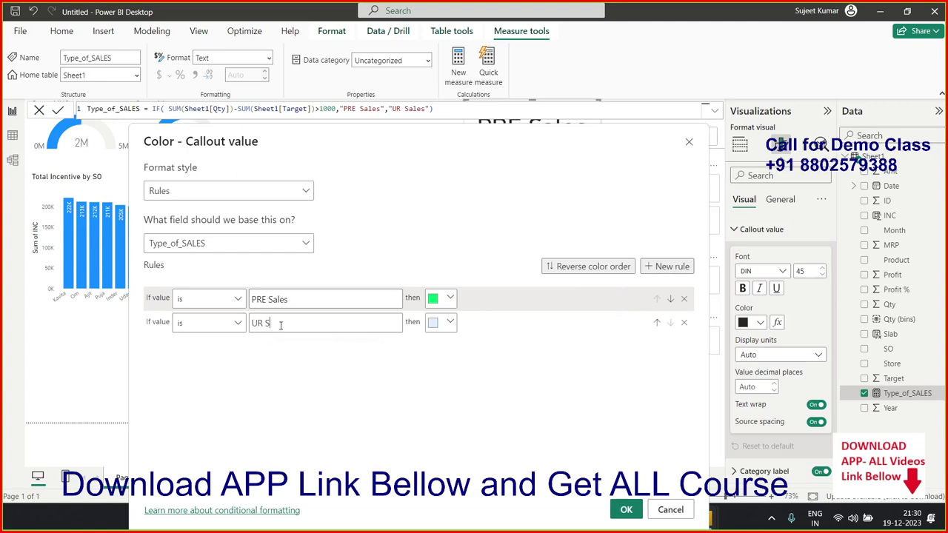
text(ales)
click(433, 322)
click(545, 323)
click(632, 514)
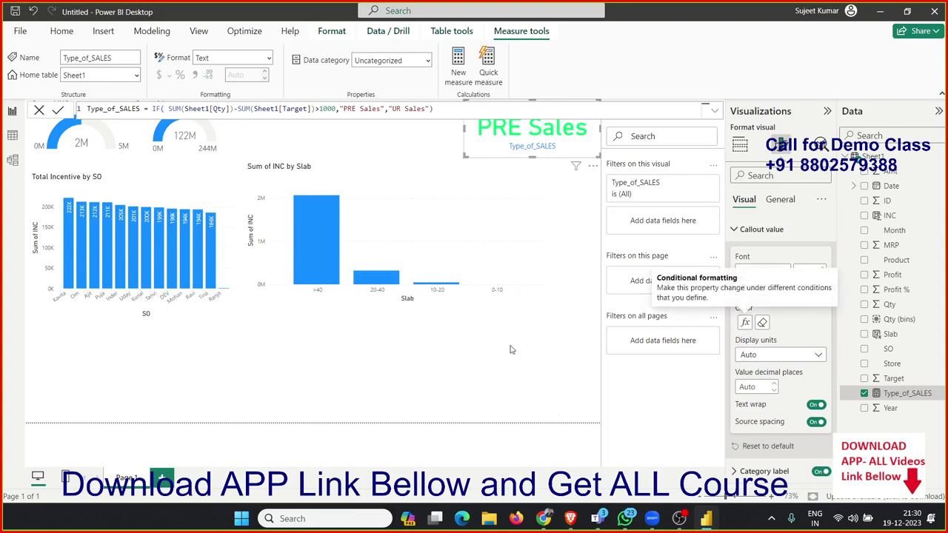
click(485, 384)
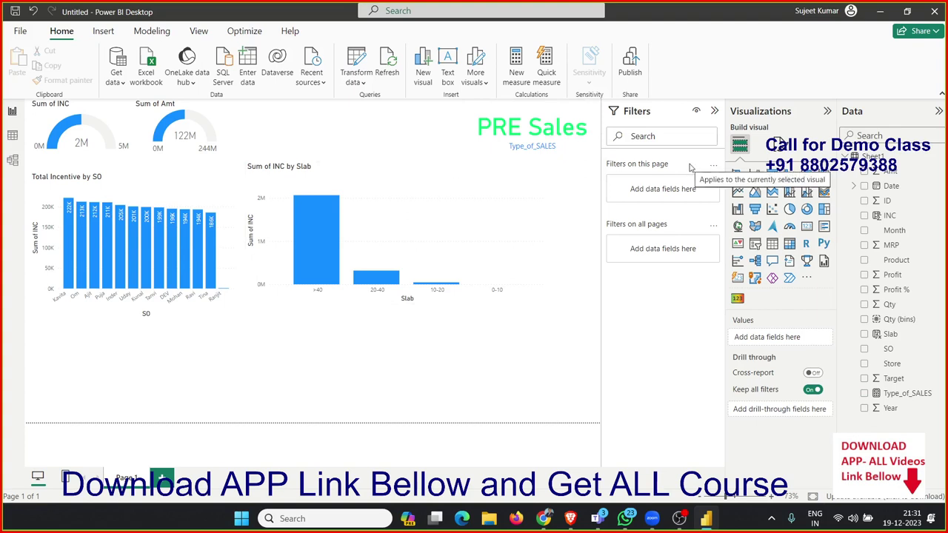
- Add a Year slicer, test narrowing the 2020–2023 range, then delete it
click(754, 243)
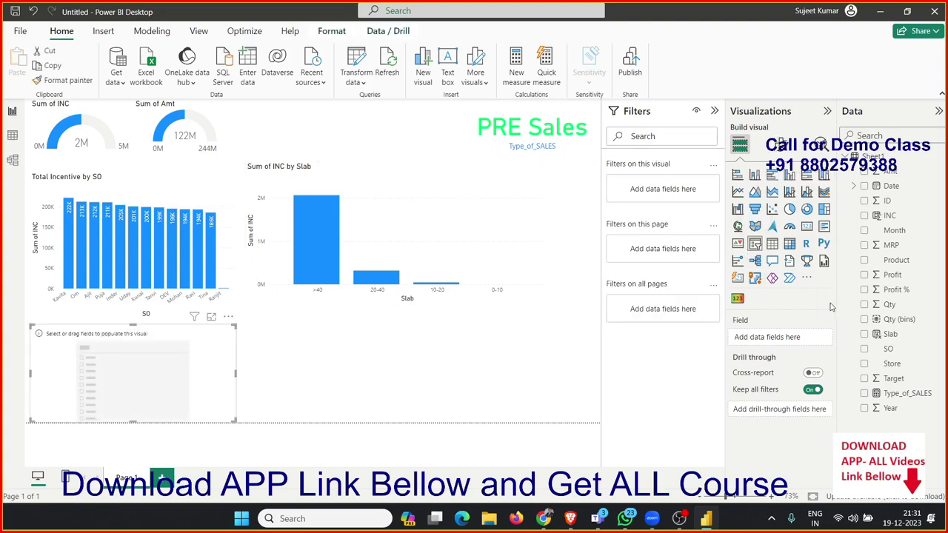
drag(891, 408, 127, 388)
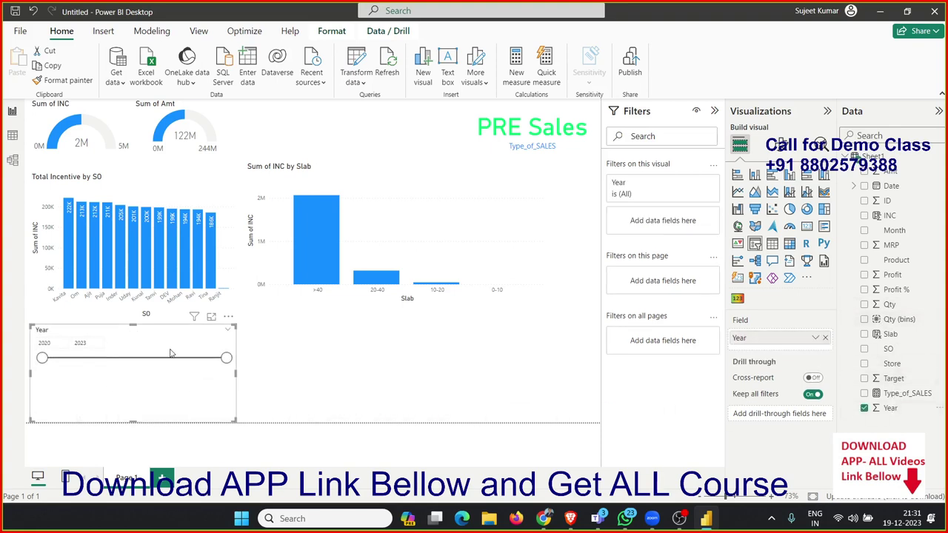
drag(40, 360, 167, 361)
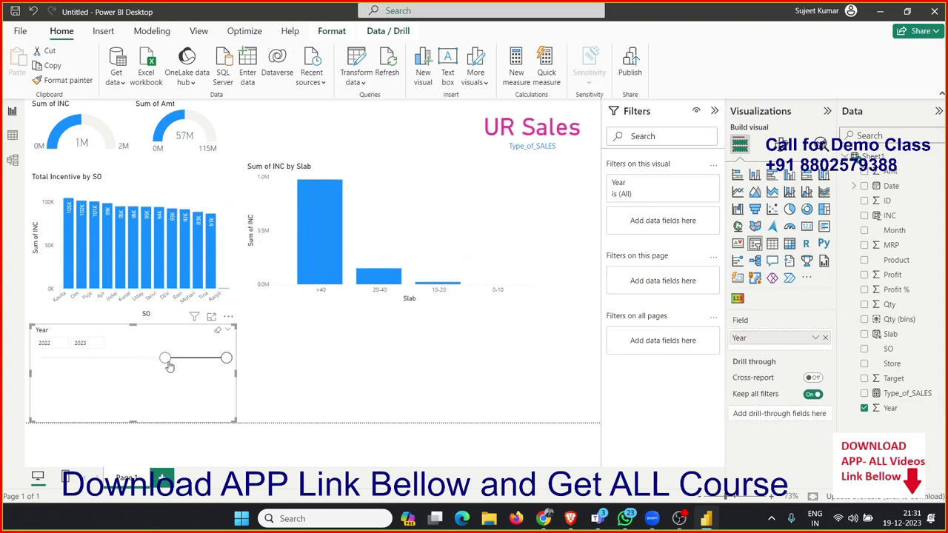
drag(166, 360, 57, 362)
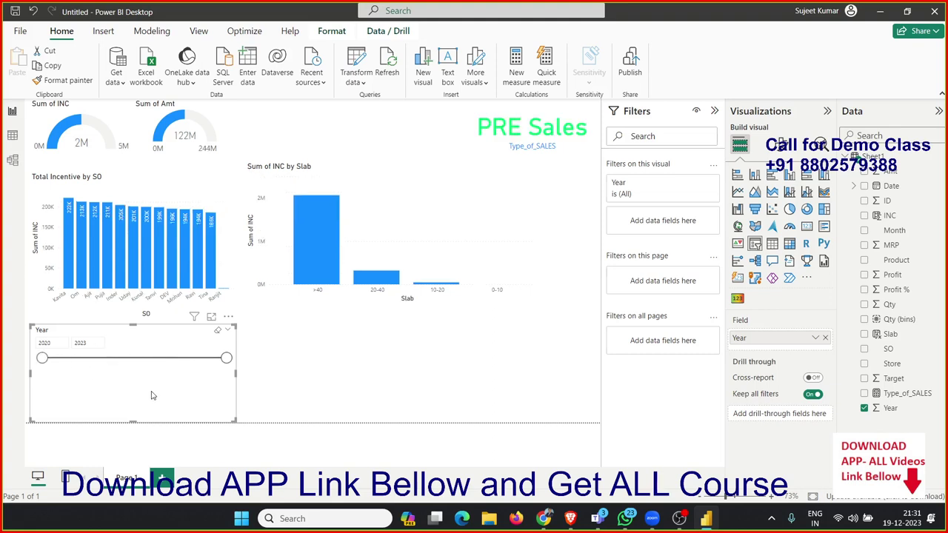
key(Delete)
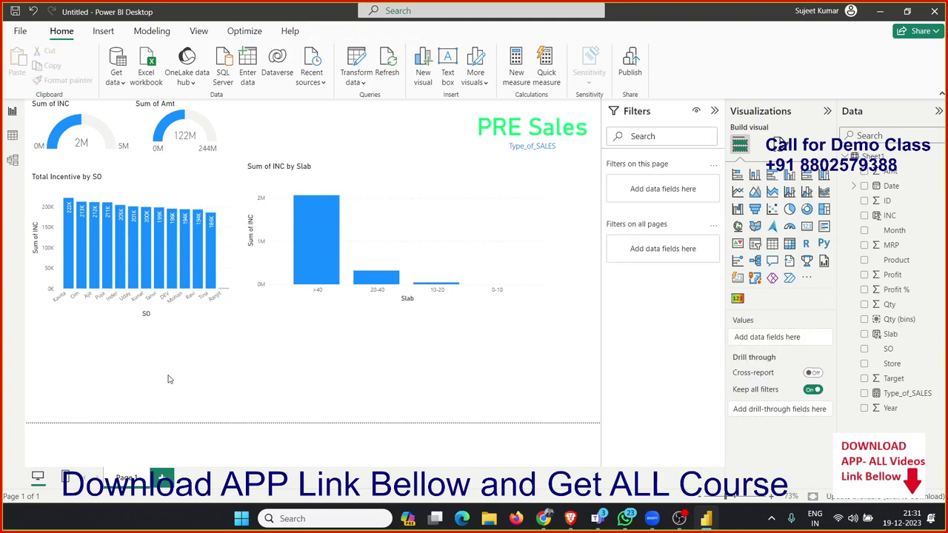
- Switch to Table view of Sheet1 and inspect the Qty and MRP columns
click(12, 136)
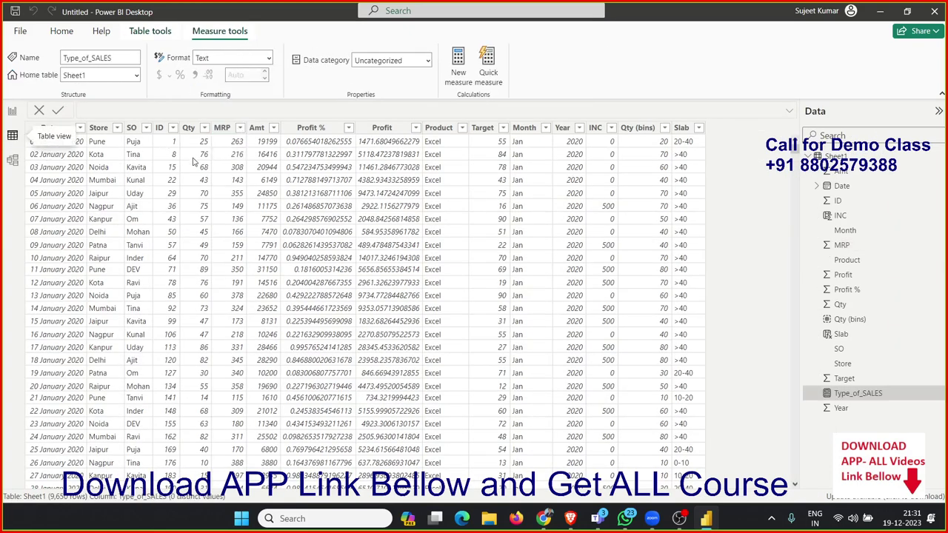
click(191, 130)
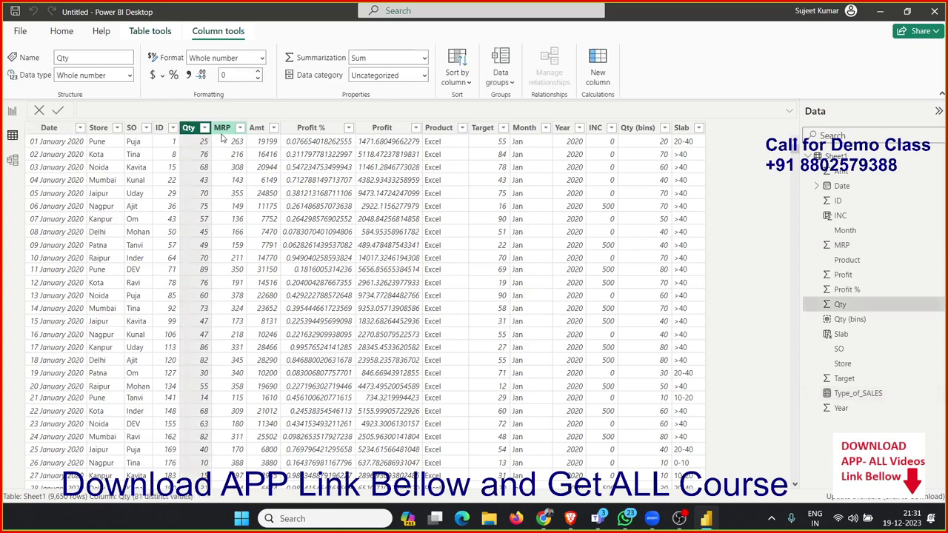
click(222, 133)
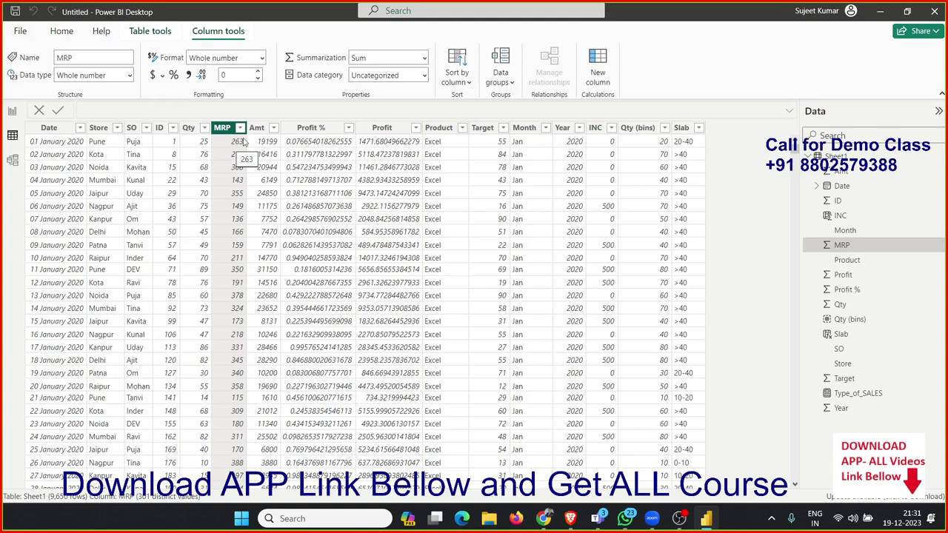
- Start a new column with the condition AND(Sheet1[MRP]>=200, Sheet1[MRP]<=300)
click(597, 71)
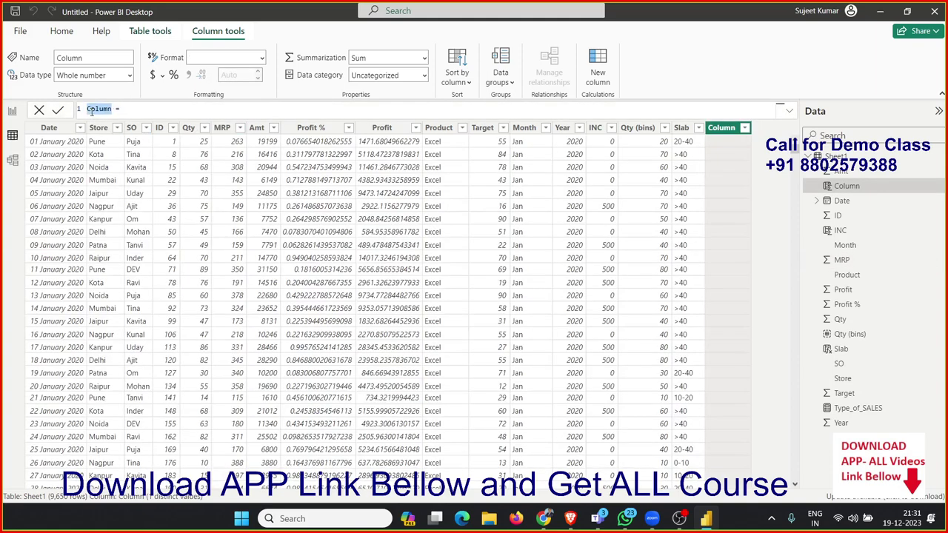
text(AB)
text(S)
text(=)
text(AND()
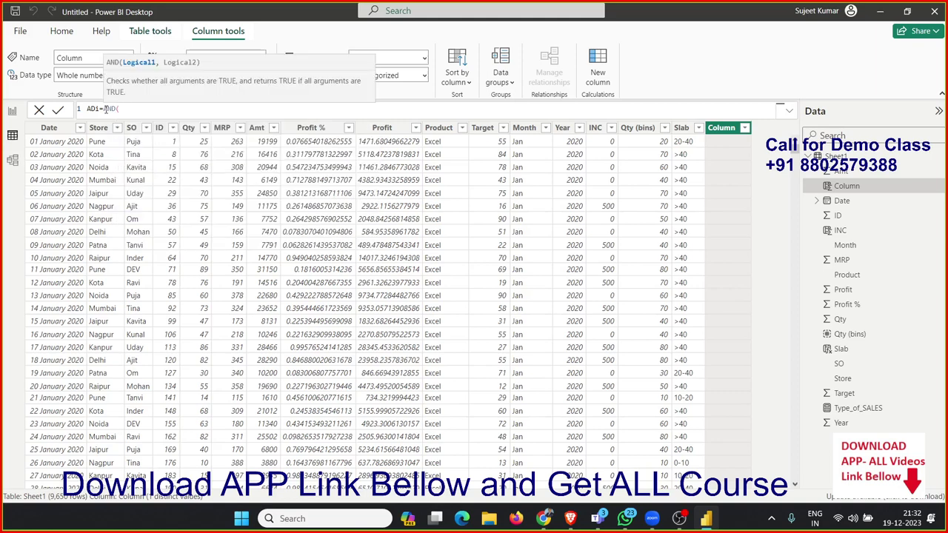
text(mr)
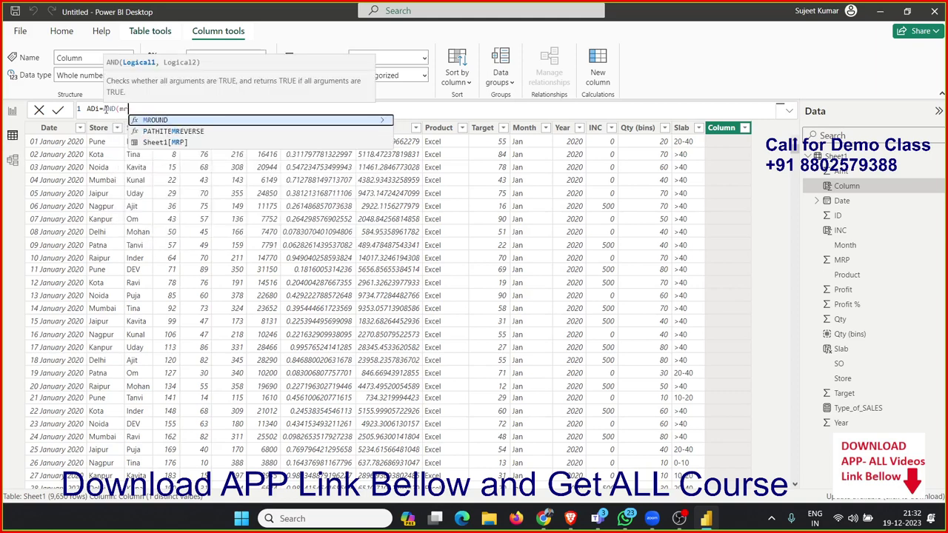
key(Down)
key(Down)
key(Tab)
text(>=)
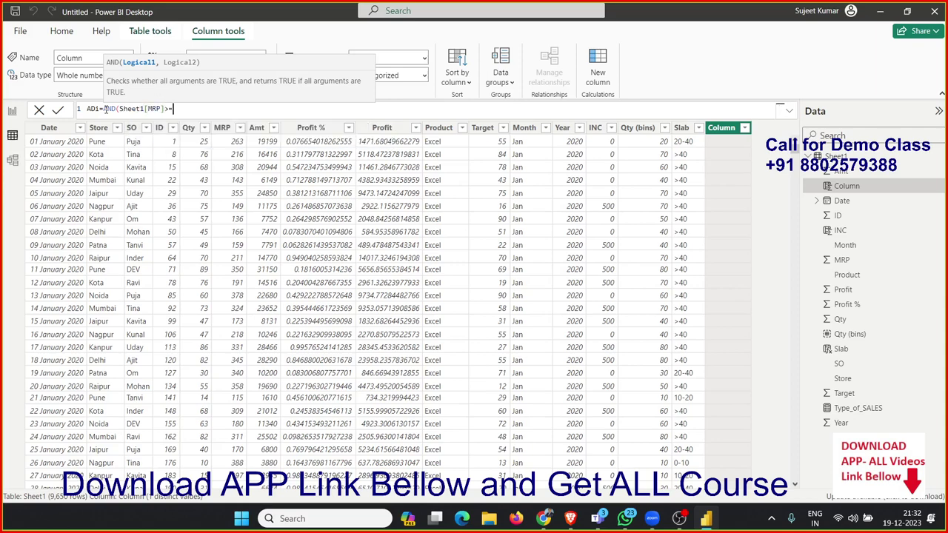
text(200)
text(,)
text(mrp)
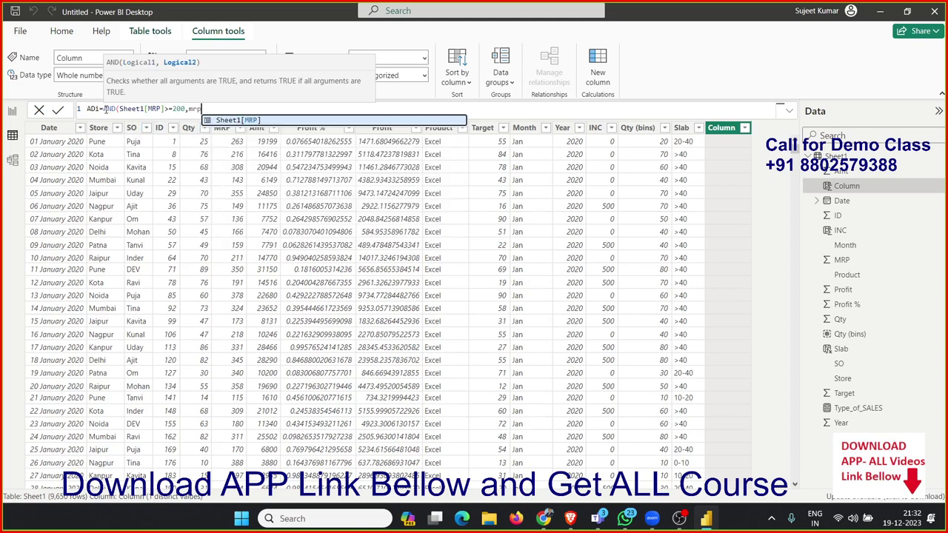
key(BackSpace)
key(Tab)
text(<=)
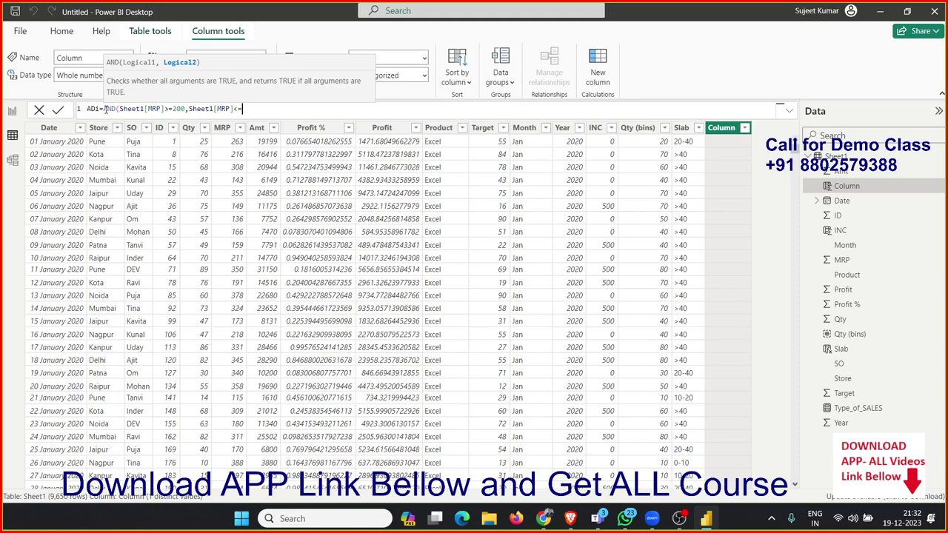
text(300))
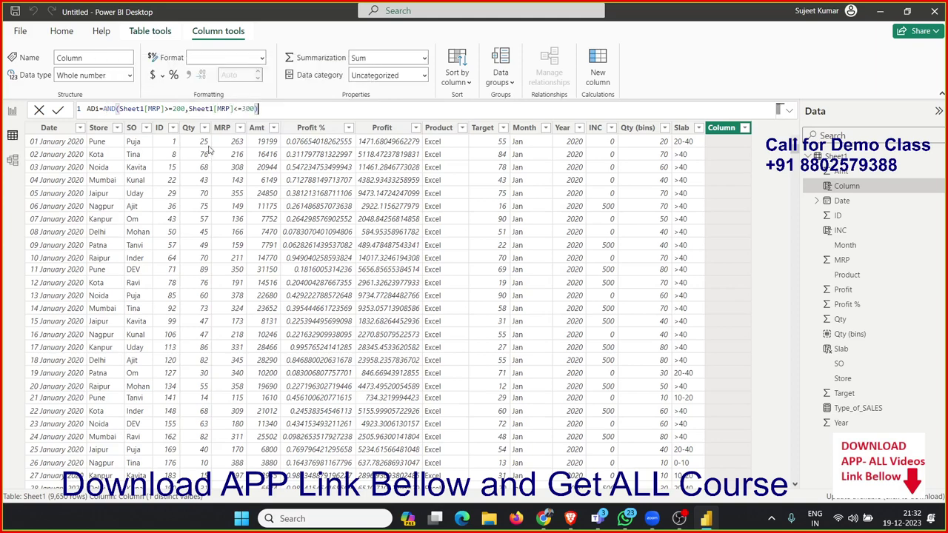
- Wrap the condition in IF returning Sheet1[Qty]*2, else 0, and commit the ADi column
click(205, 109)
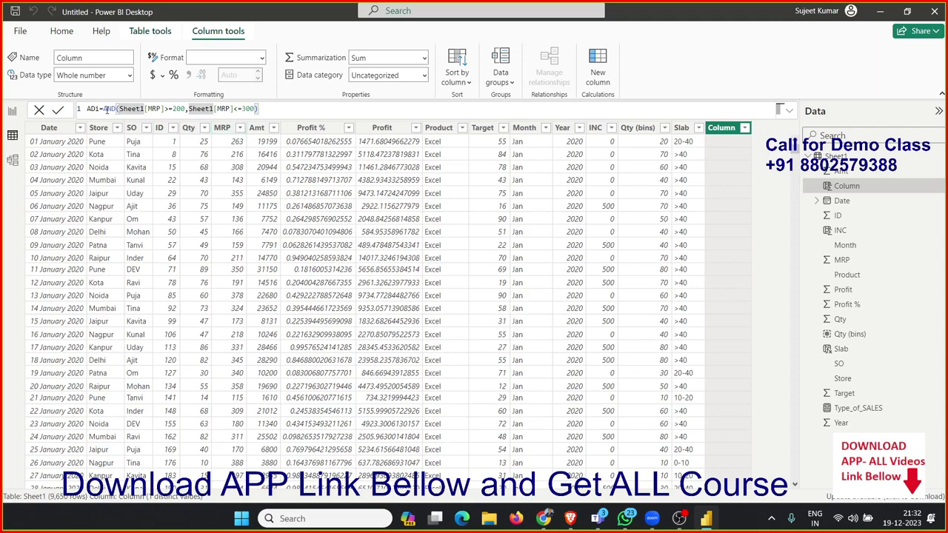
click(103, 109)
text(IF)
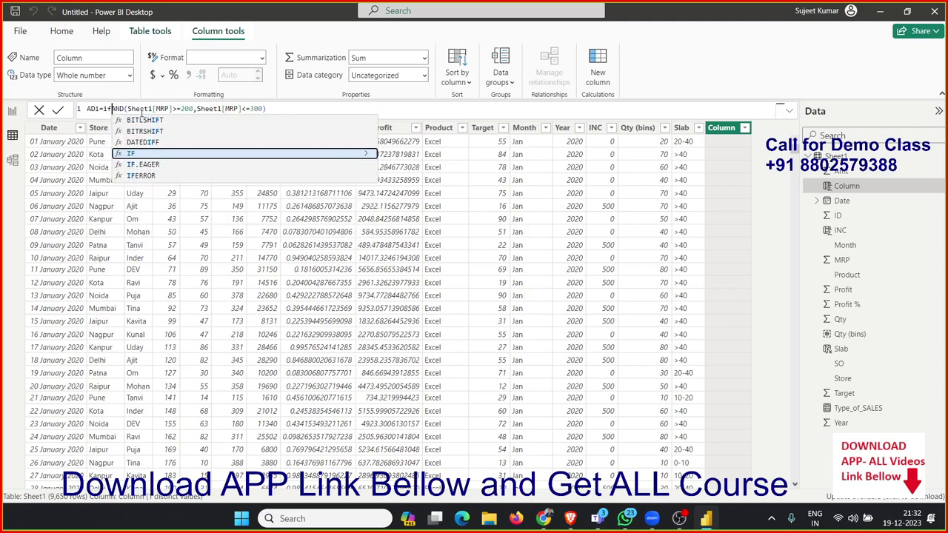
text(()
click(284, 112)
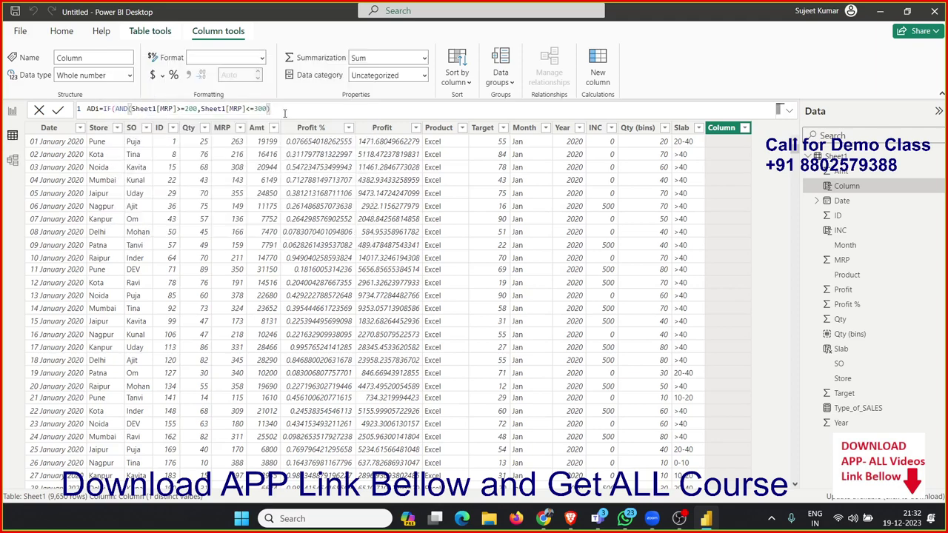
text(,qty)
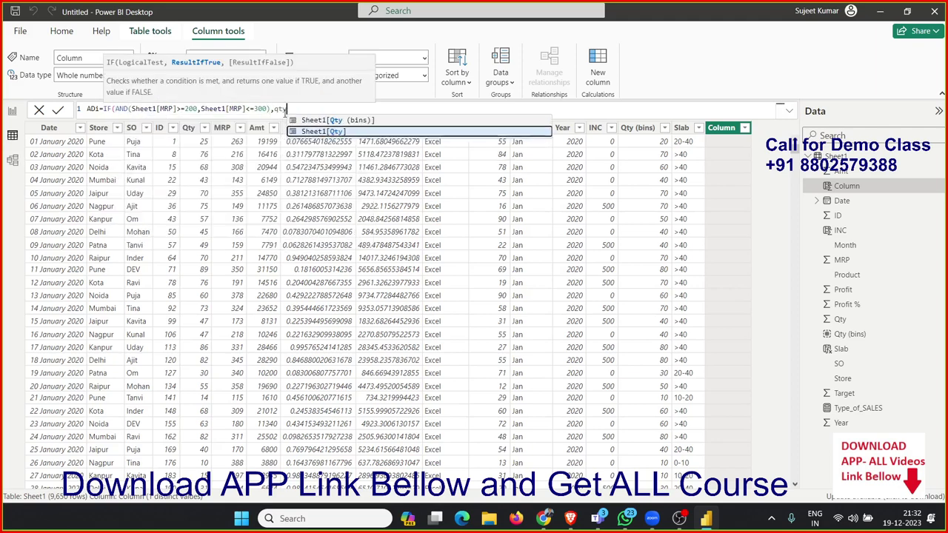
key(BackSpace)
key(BackSpace)
key(BackSpace)
text(Sheet1[Qty]*2)
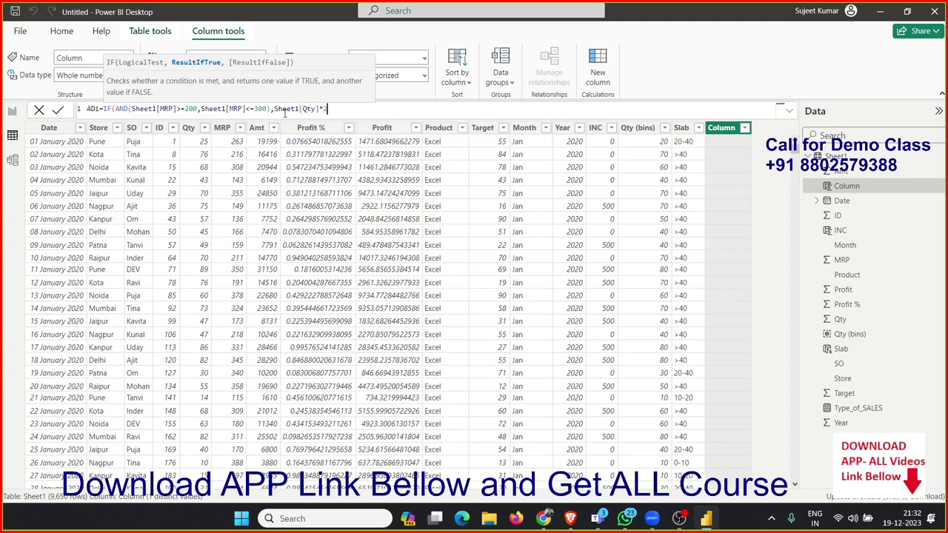
text(,0))
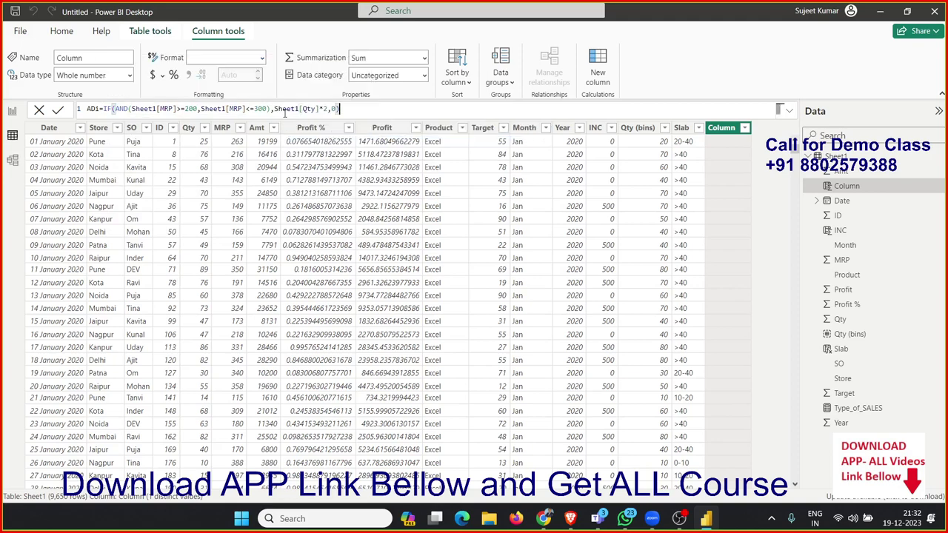
key(Return)
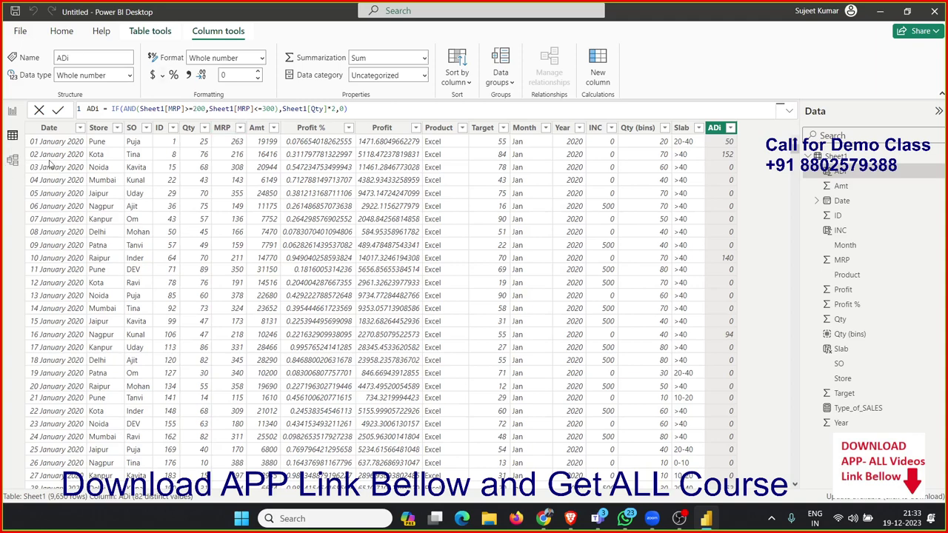
click(12, 112)
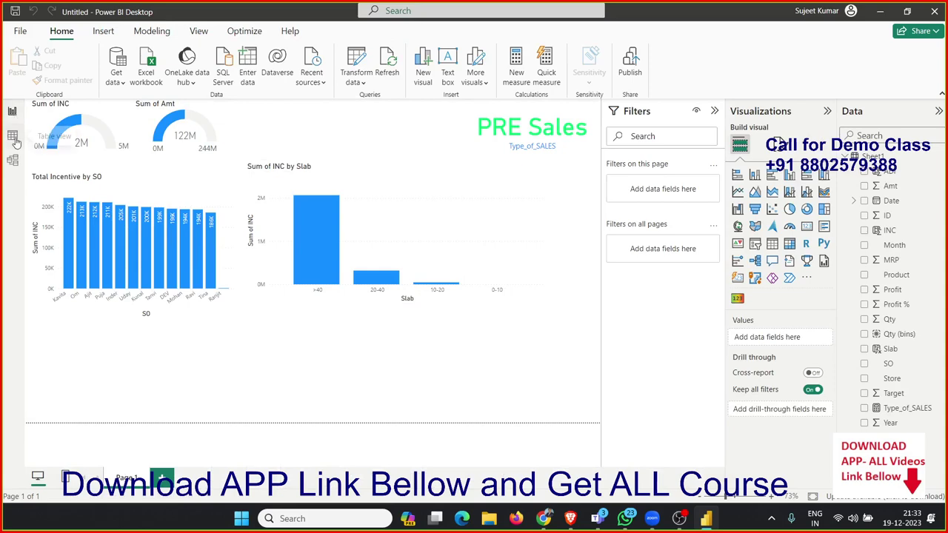
click(12, 136)
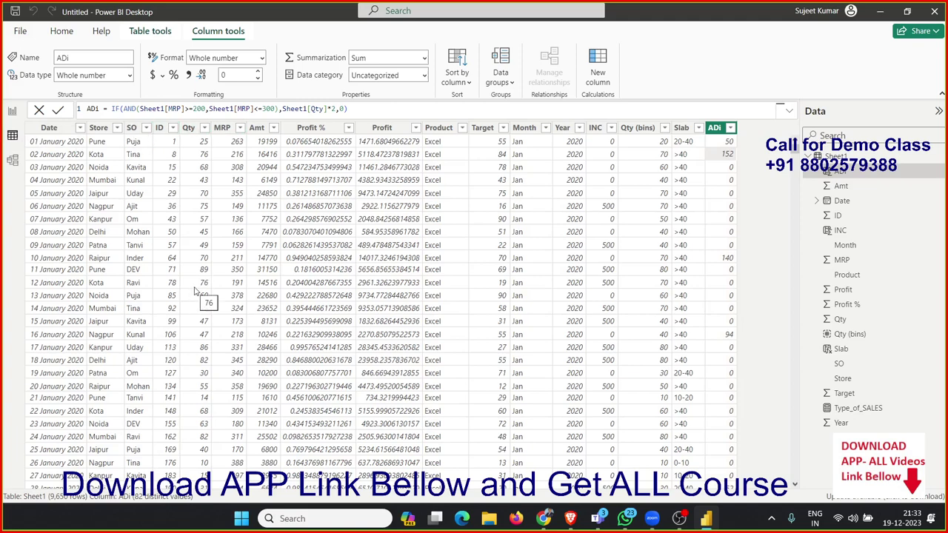
click(99, 129)
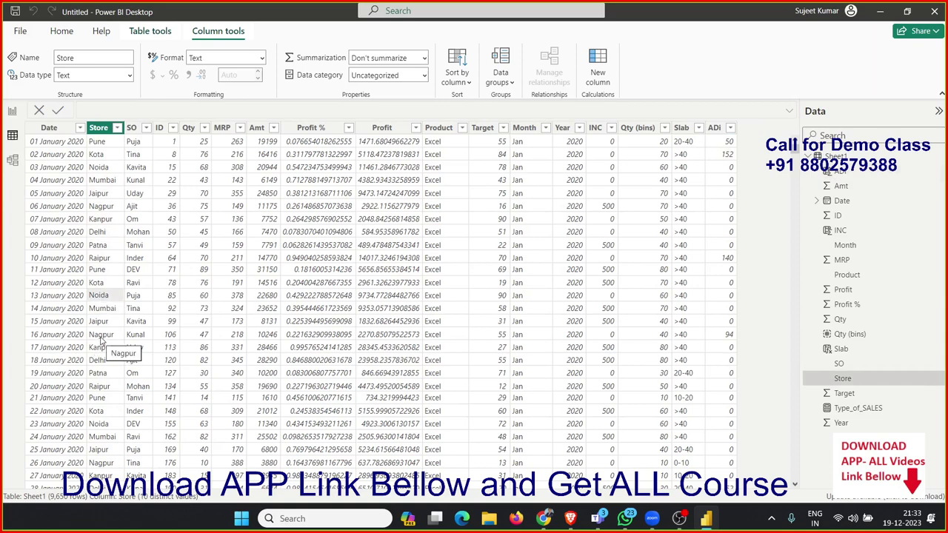
- Create the Type_S column as OR(Sheet1[Store]="Delhi", Sheet1[Store]="Noida")
click(581, 86)
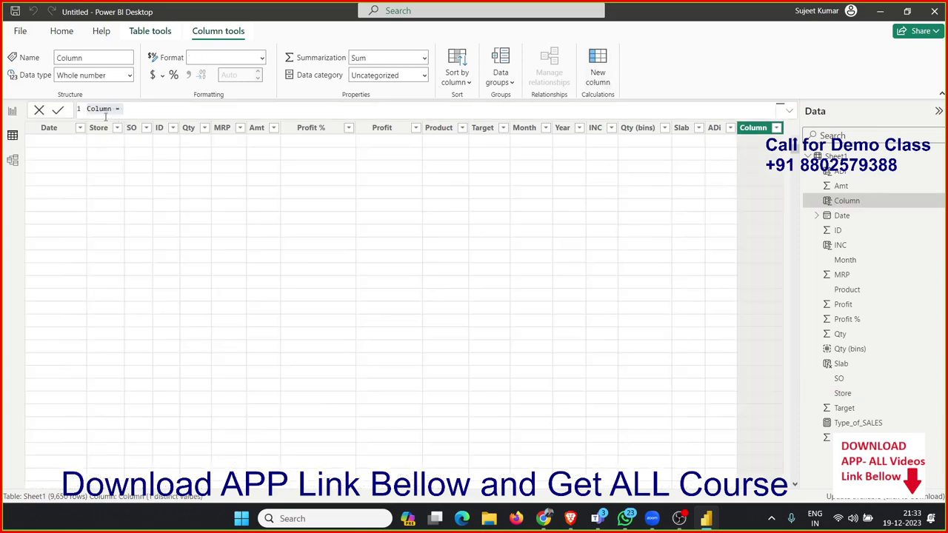
double_click(93, 110)
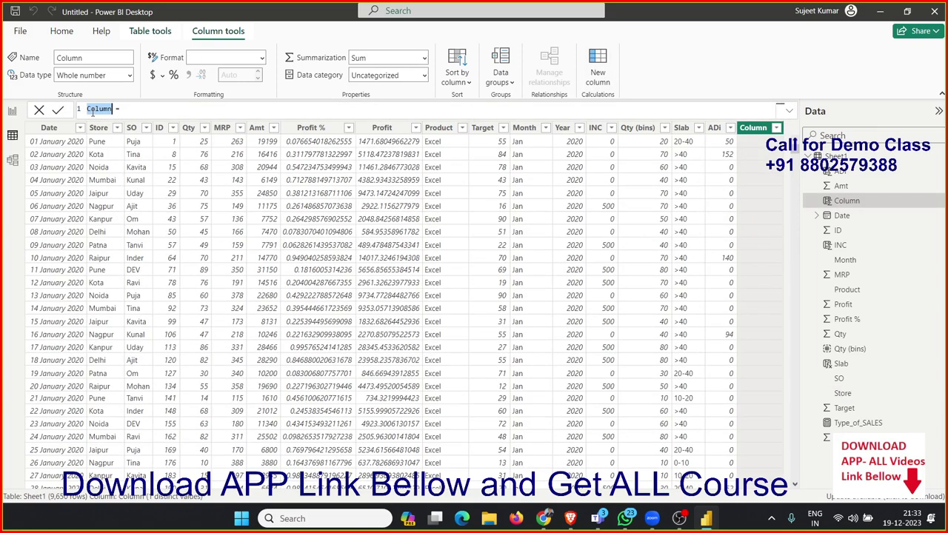
text(Typ)
text(e_S)
text(or()
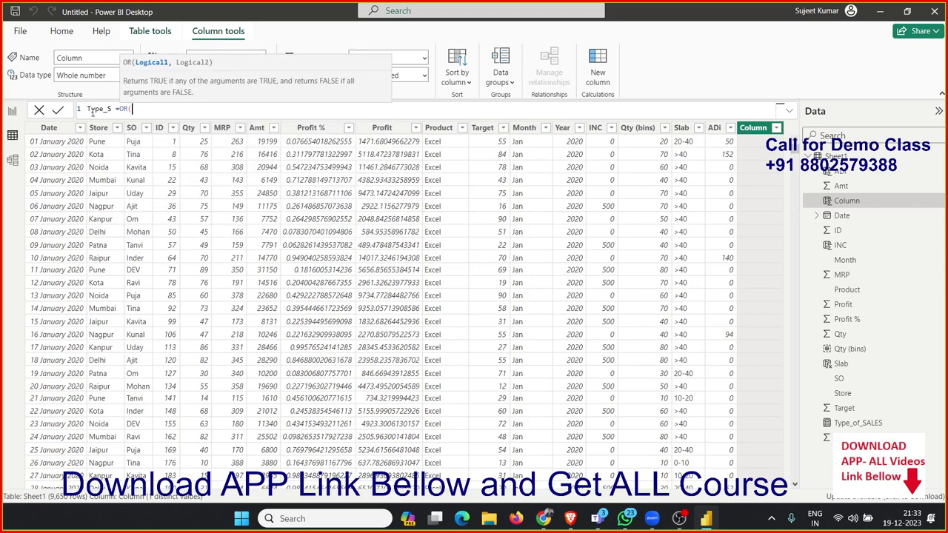
text(st)
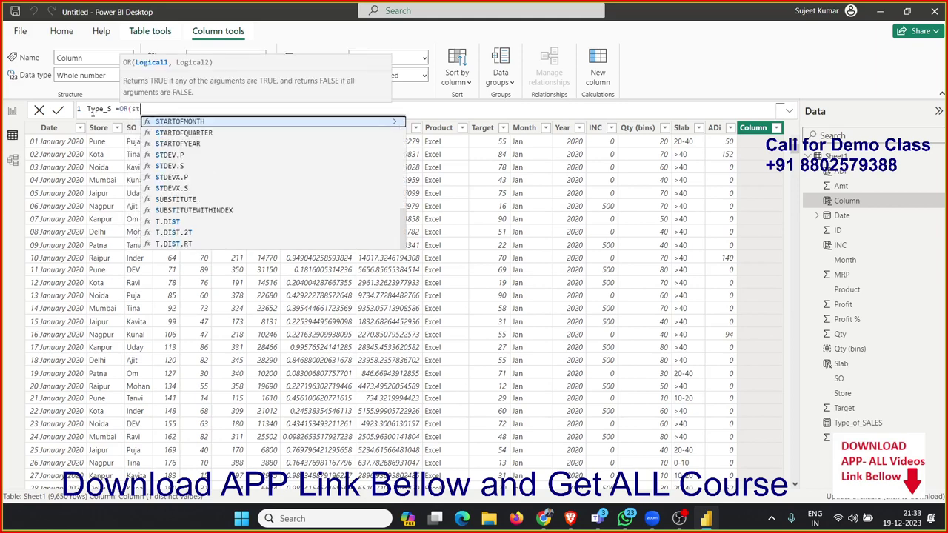
text(ore)
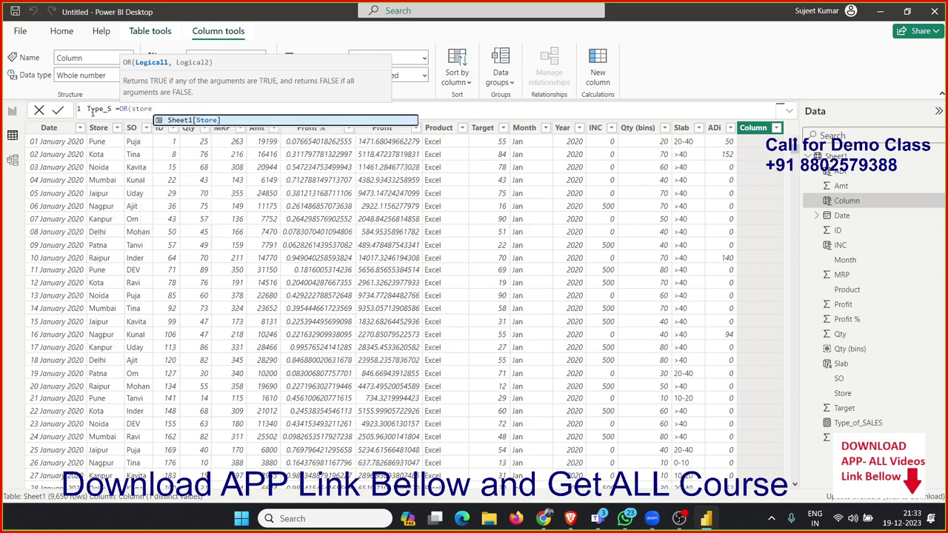
key(Tab)
text(=)
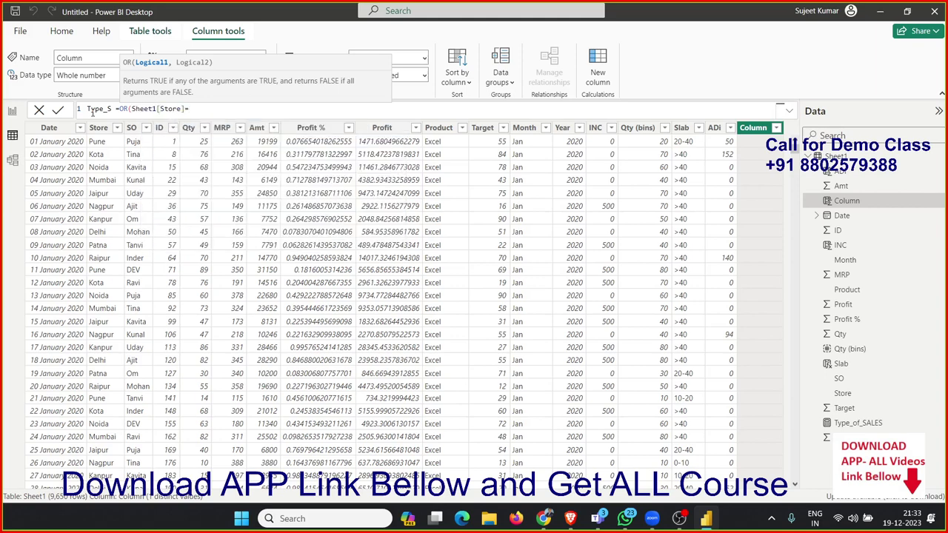
text("De)
text(lhi",)
text(sto)
key(Tab)
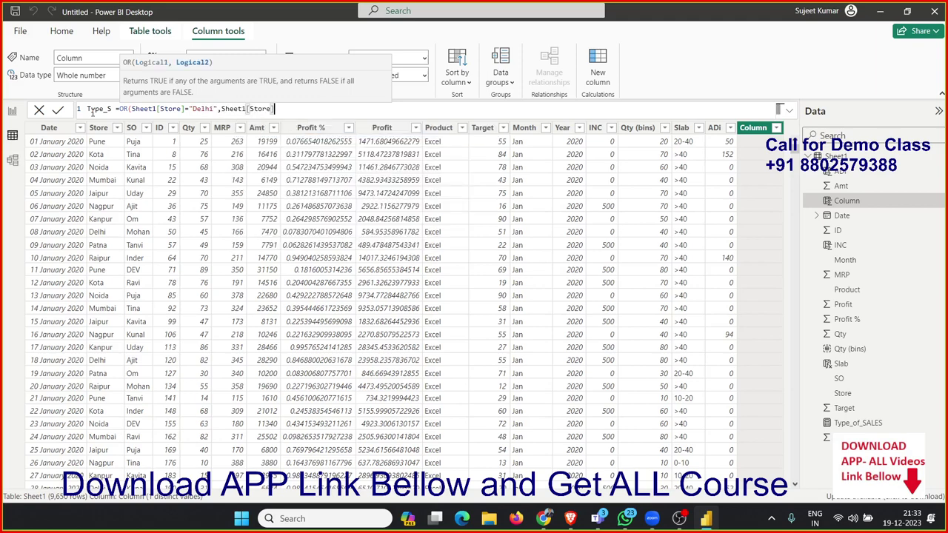
text(=")
text(Noida")
text())
key(Return)
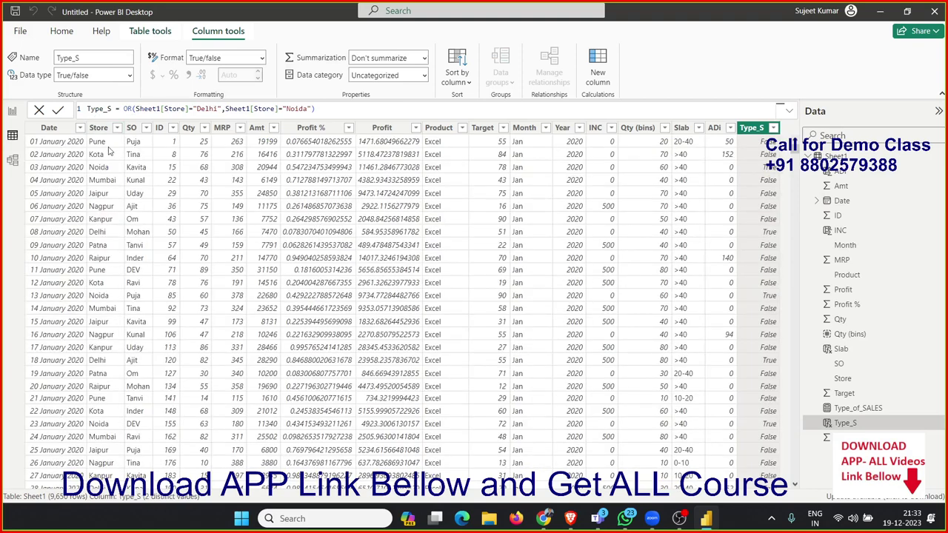
- Wrap Type_S's OR in IF returning "IN-House" or "Vender", then return to Report view
click(117, 109)
text(IF()
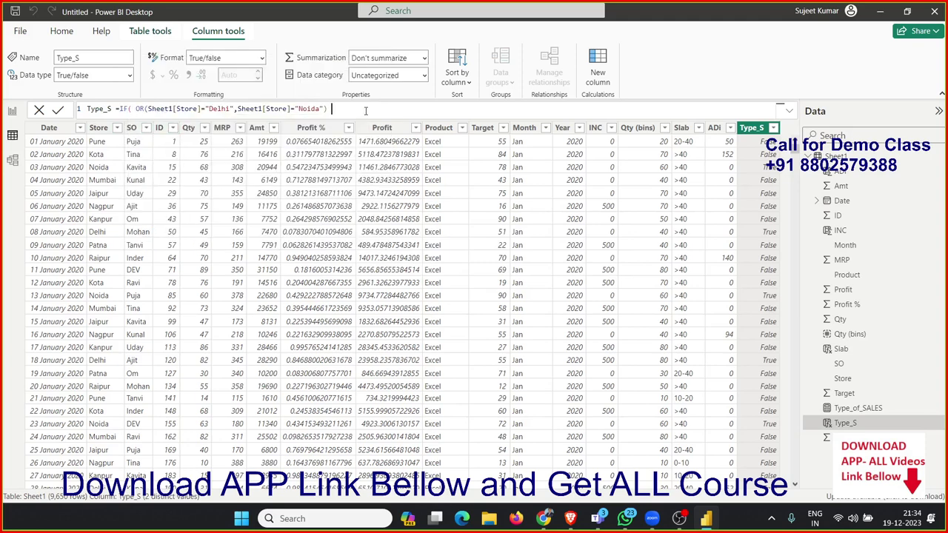
text( ,)
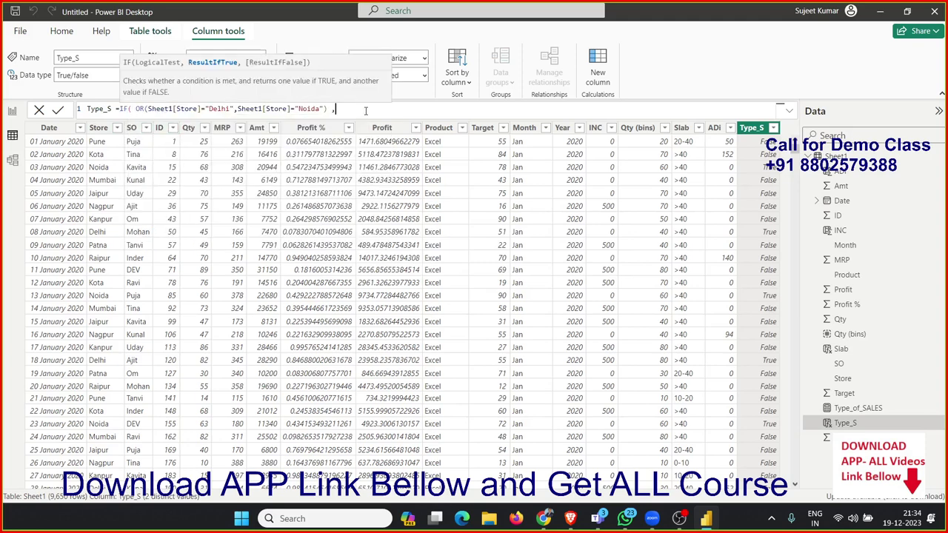
text("IN-)
text(Hous)
text(e",")
text(Vernd)
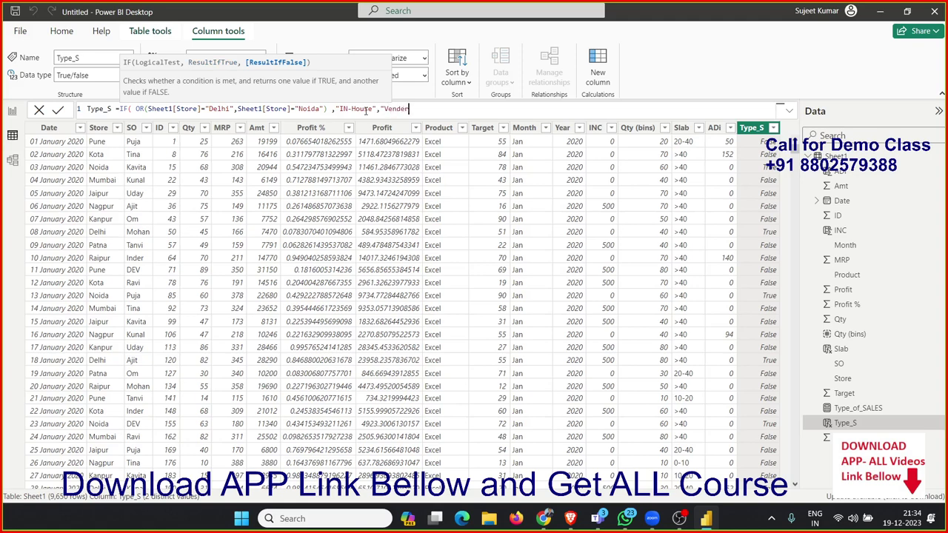
text(er"))
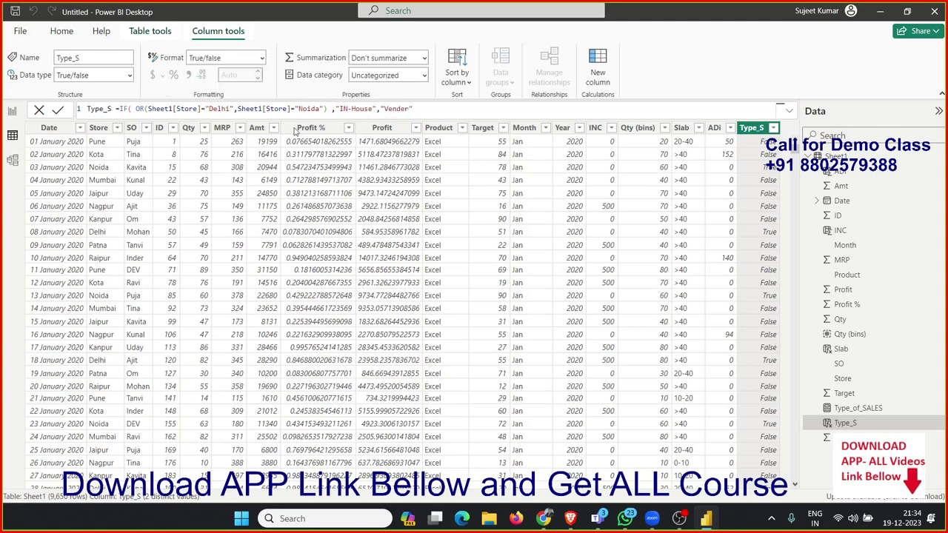
key(Return)
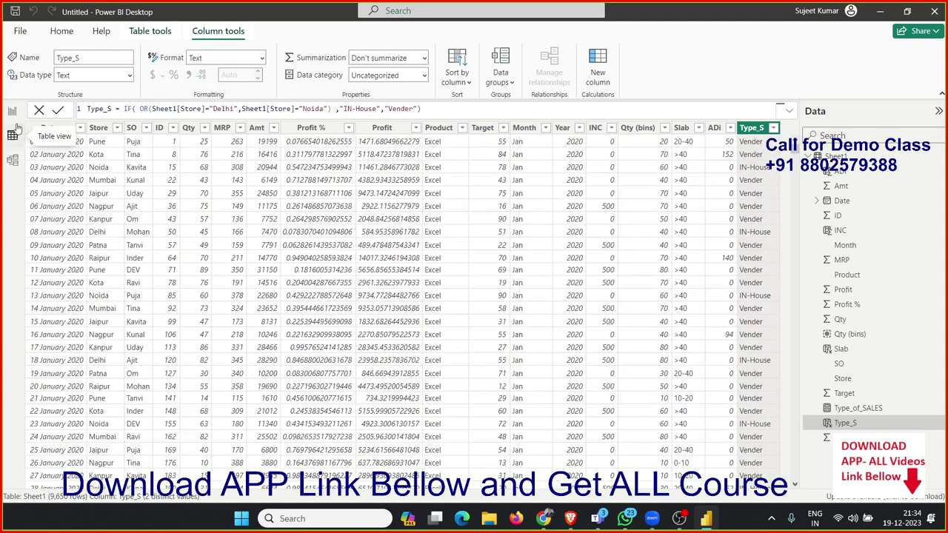
click(12, 111)
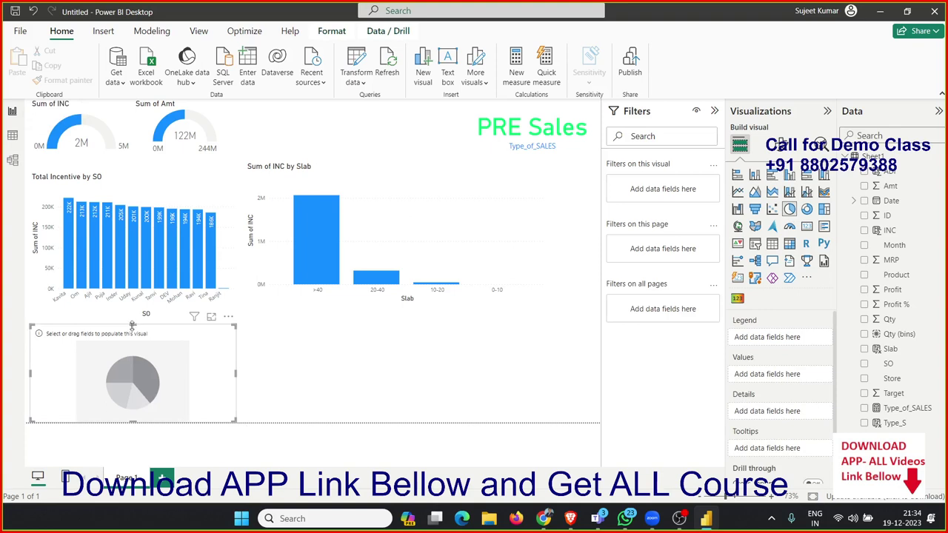
- Enlarge the pie chart, set Type_S as legend and Amt as values, and check a slice's tooltip
drag(134, 325, 134, 316)
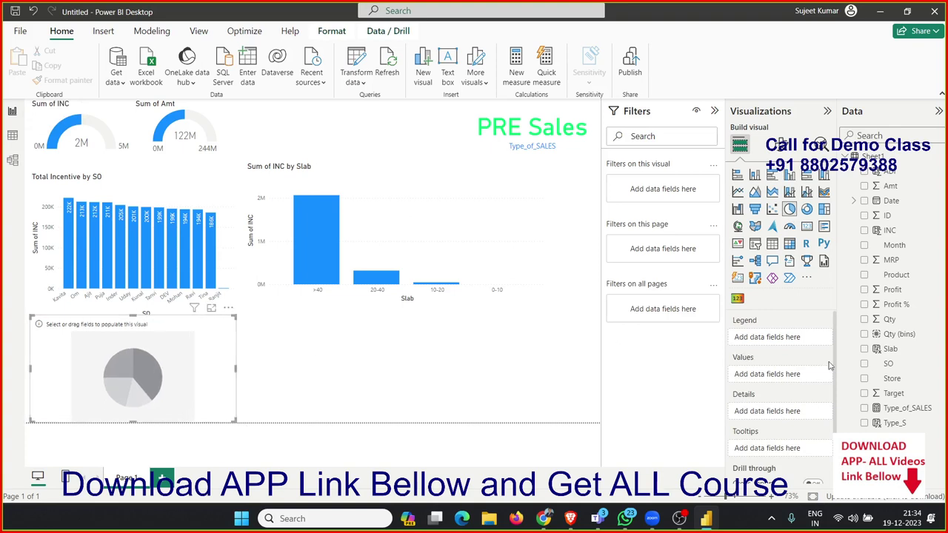
drag(892, 423, 770, 338)
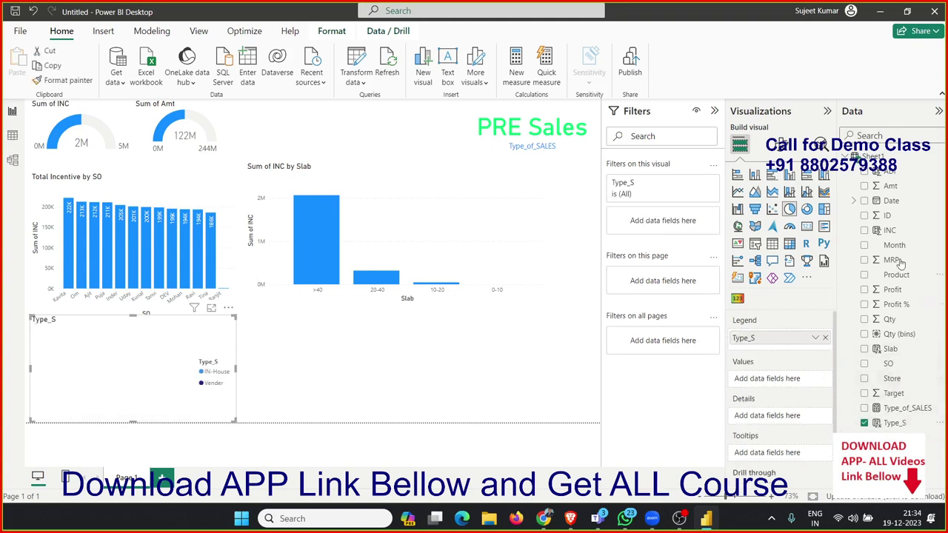
mouse_move(889, 186)
mouse_down()
mouse_move(782, 397)
mouse_move(770, 379)
mouse_up()
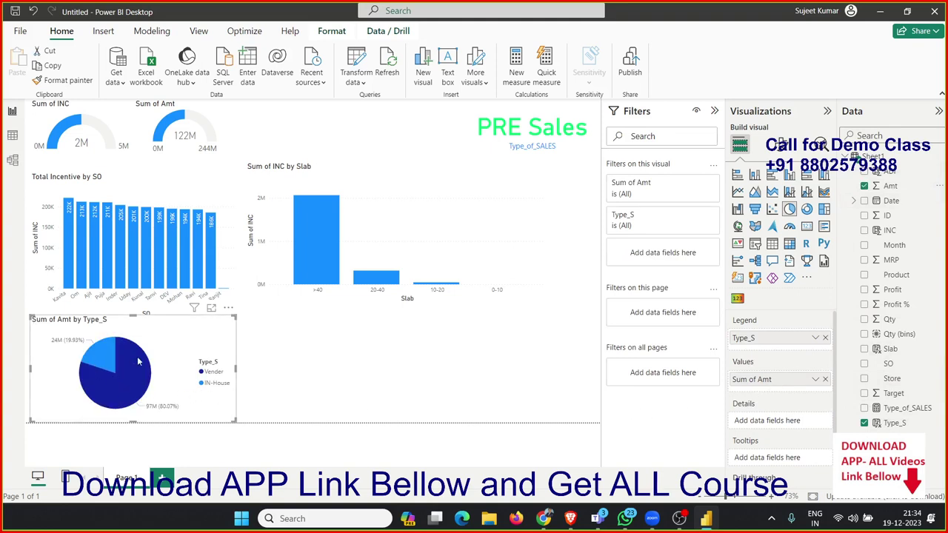
mouse_move(106, 366)
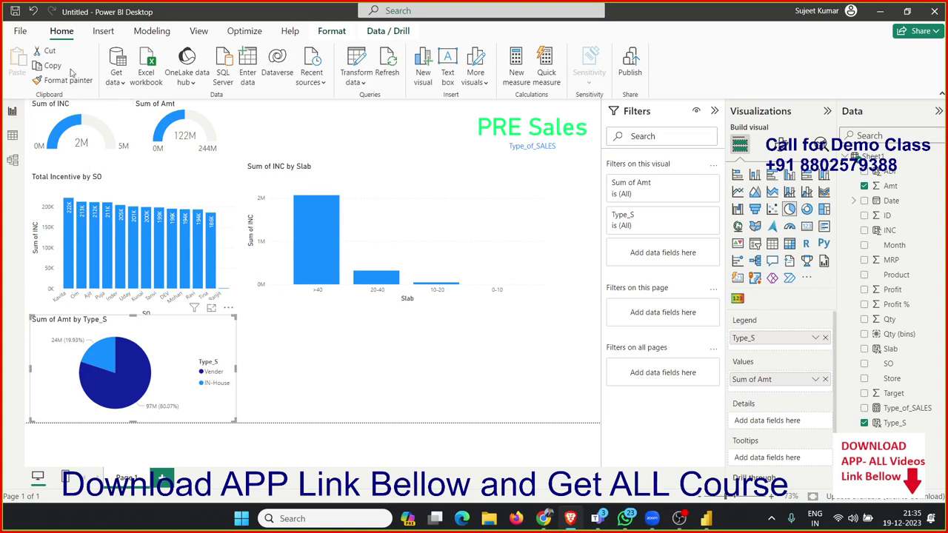
- Open Sales & Returns Sample v201912 from the Downloads folder
click(16, 32)
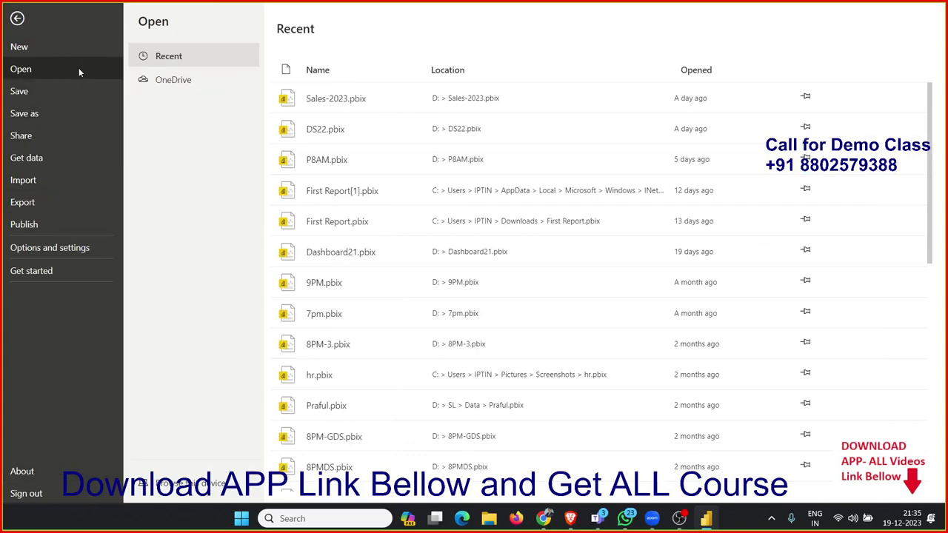
click(181, 483)
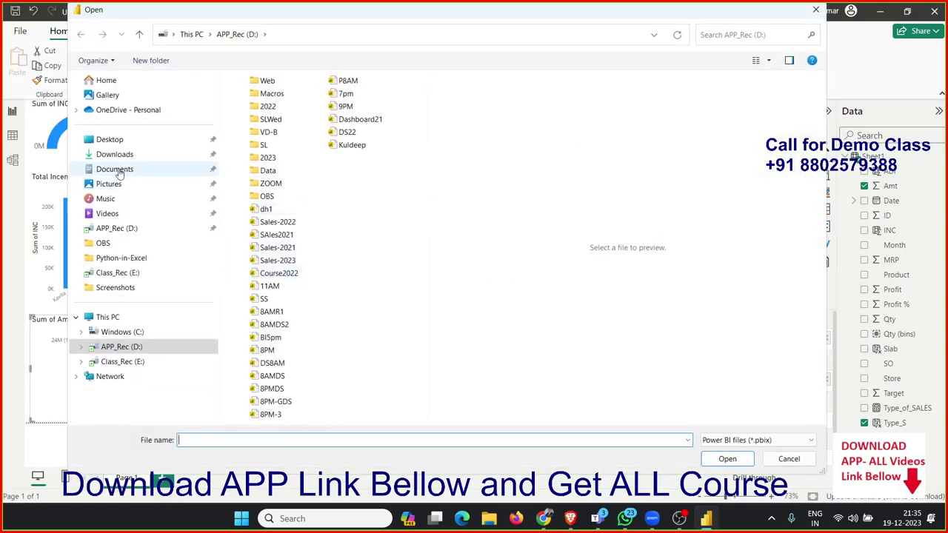
click(117, 169)
click(126, 157)
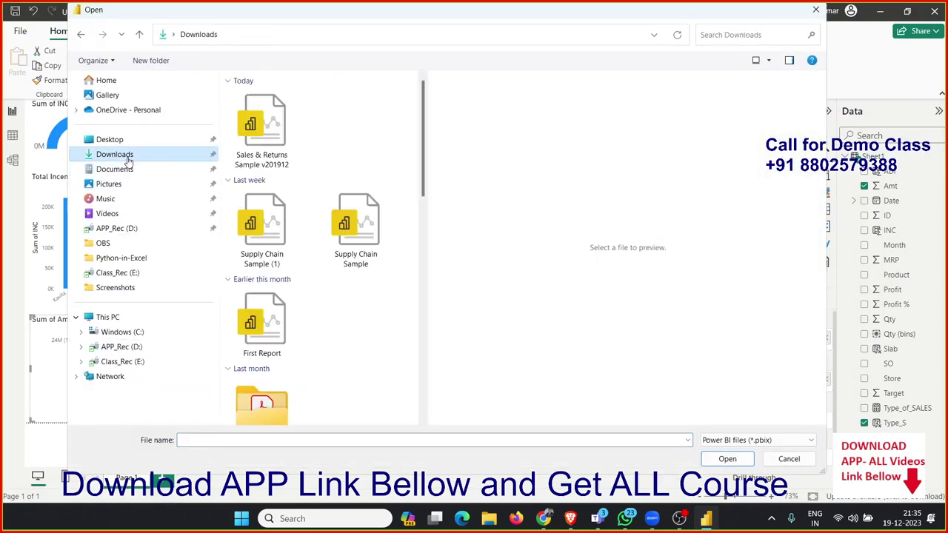
click(273, 137)
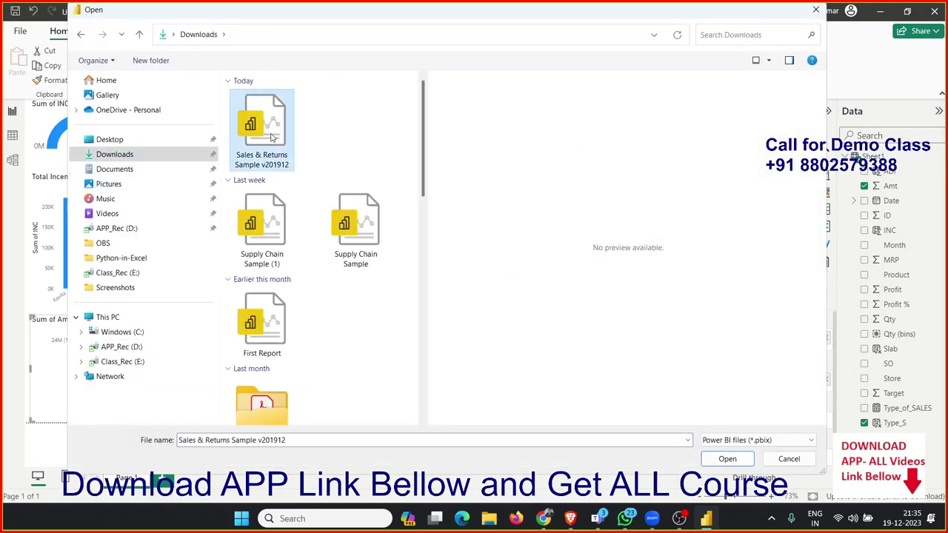
click(728, 460)
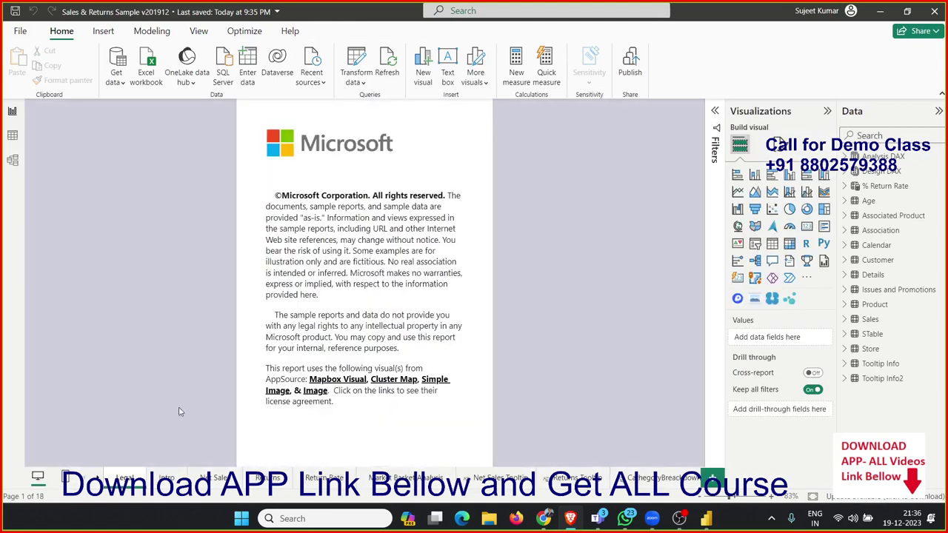
- Step through the Intro and Returns pages to reach the Net Sales page, showing $387.1K net sales and 7,868 units
click(167, 478)
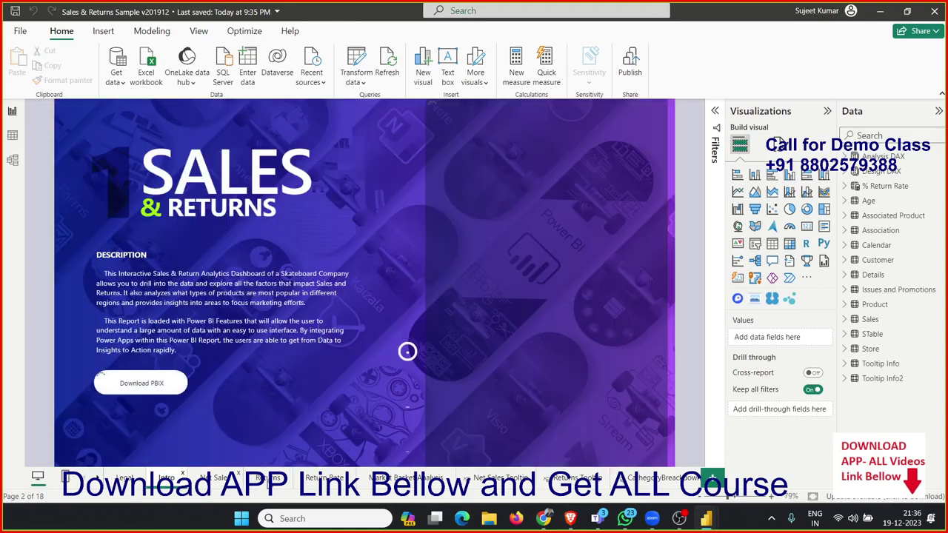
click(270, 481)
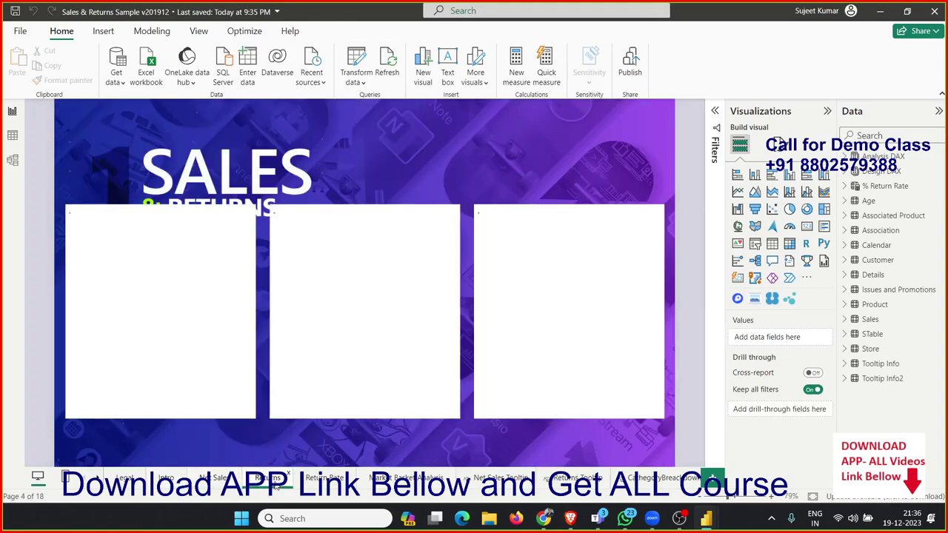
click(222, 480)
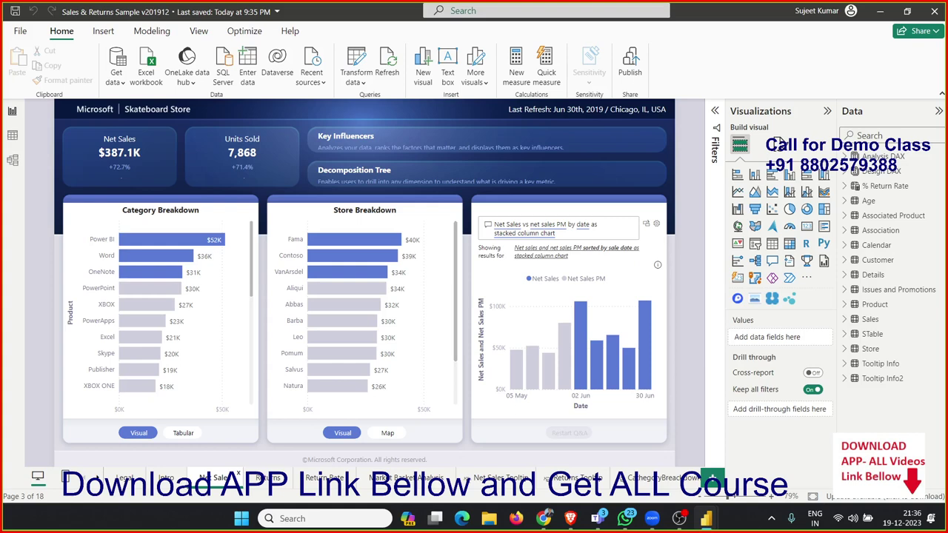
- Toggle Category Breakdown between Tabular and Visual views and switch Store Breakdown to Map
mouse_move(700, 527)
click(179, 436)
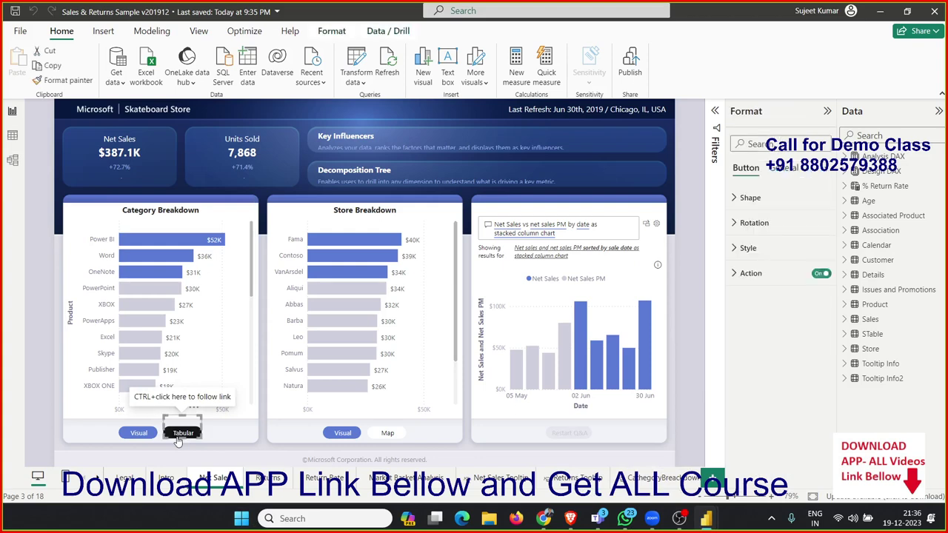
click(145, 436)
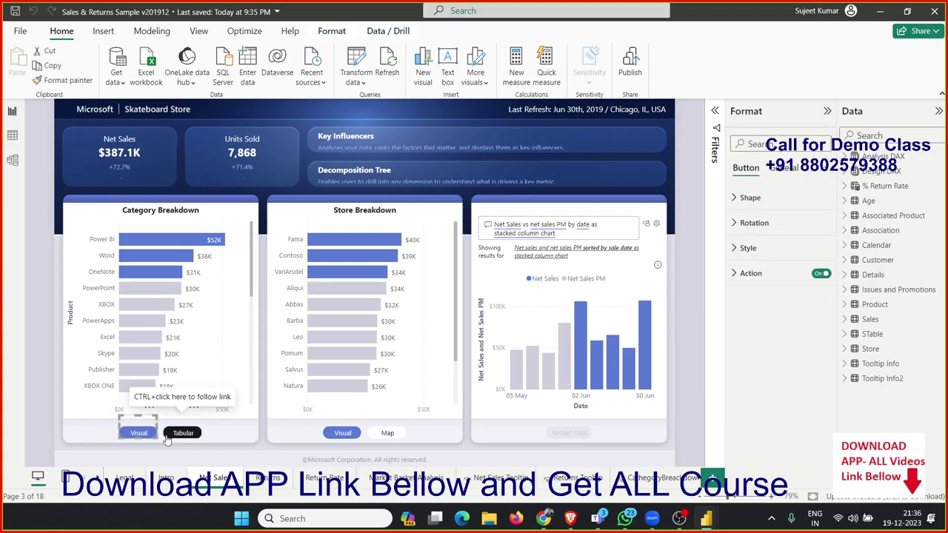
click(175, 437)
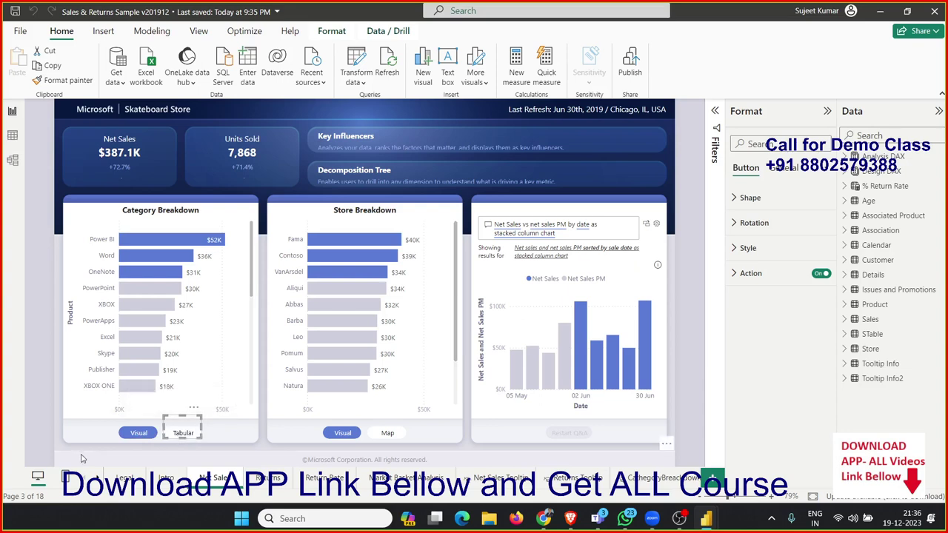
click(387, 435)
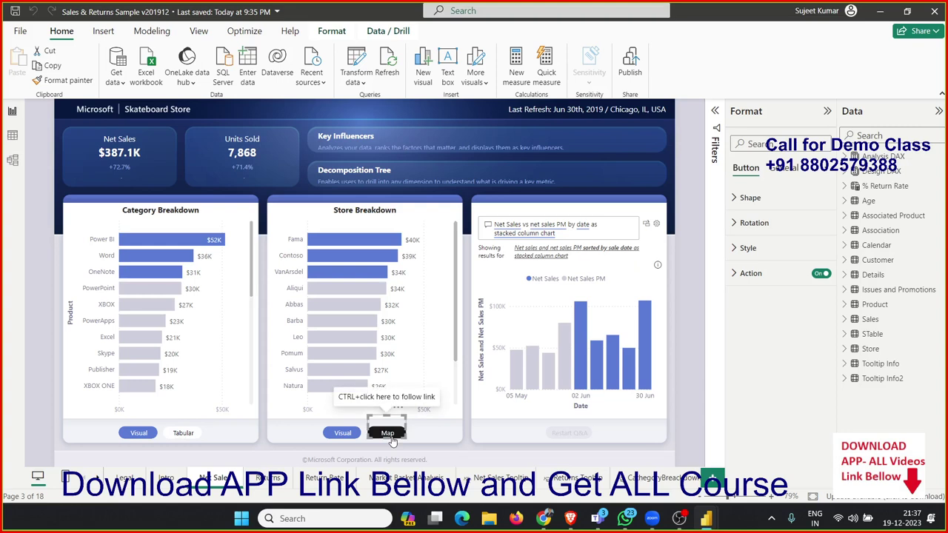
click(129, 437)
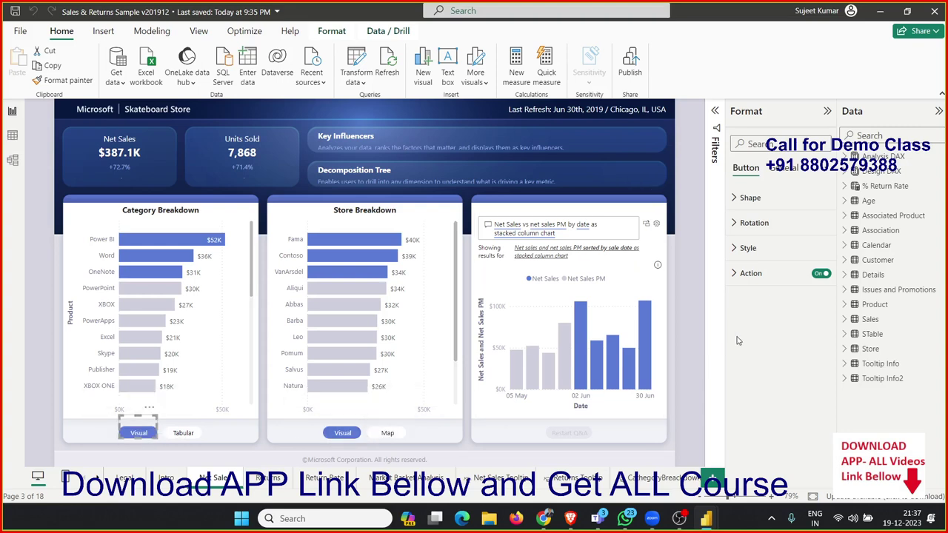
- Review the button's Bookmark action settings unchanged, then show the Return Rate what-if page for OneNote
click(751, 279)
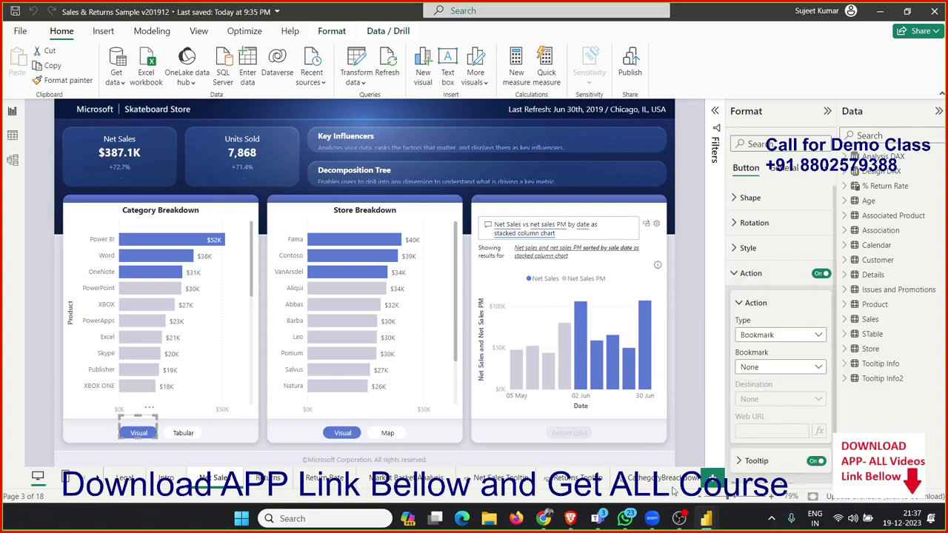
click(759, 337)
click(755, 370)
click(756, 374)
click(755, 374)
click(506, 452)
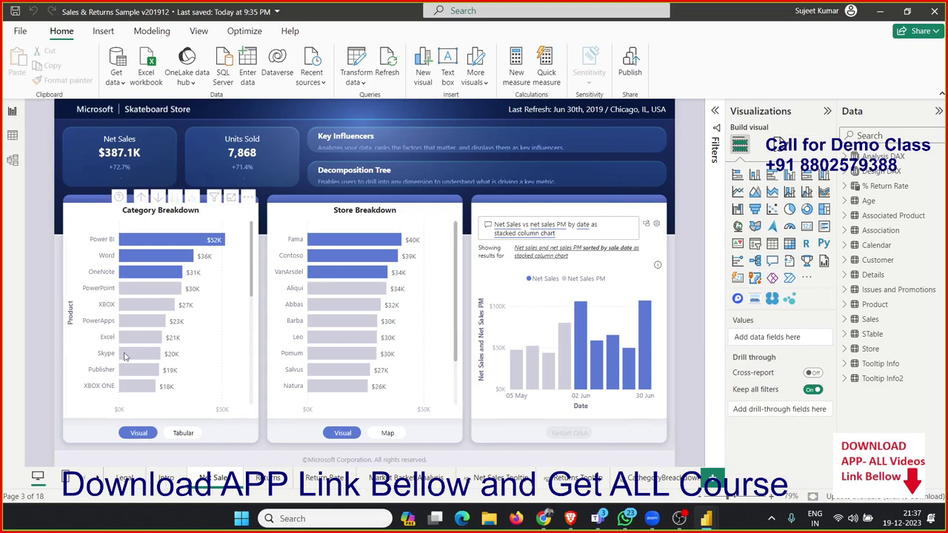
click(331, 486)
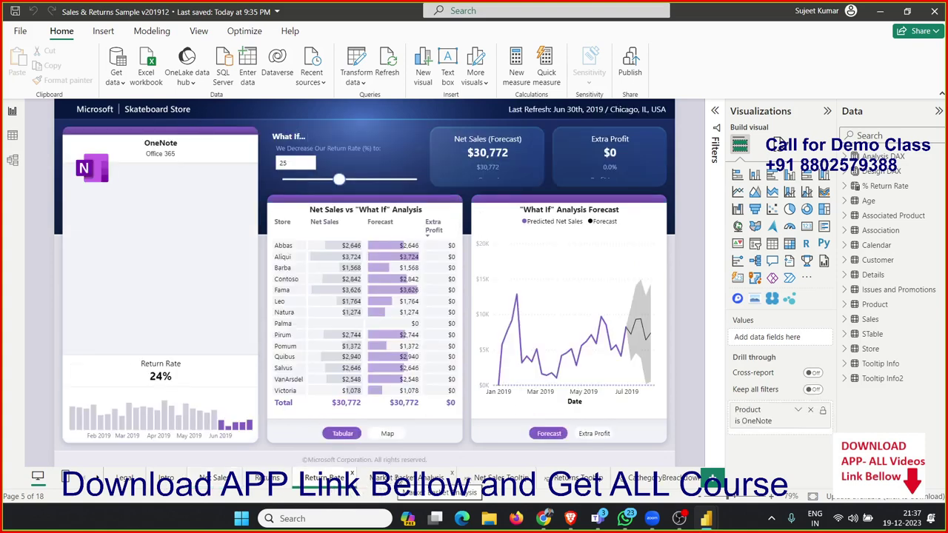